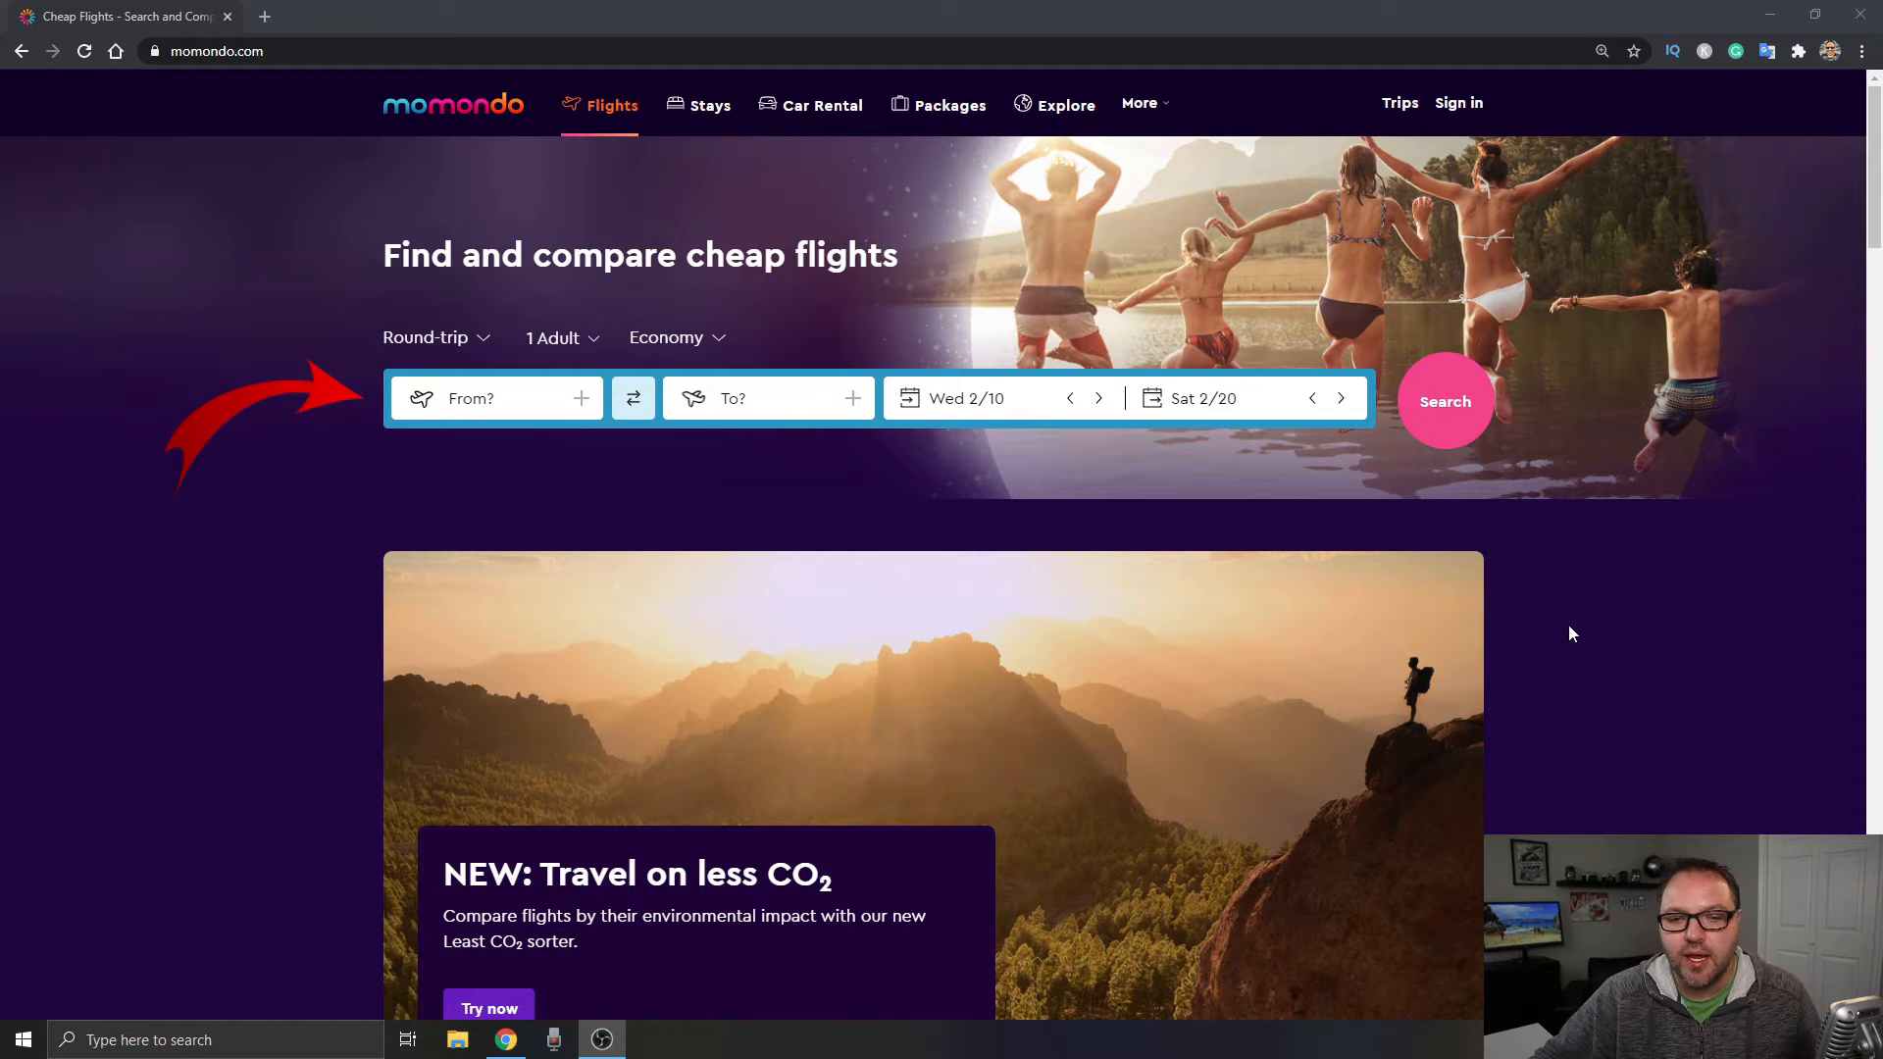
- Look through the homepage's travel inspiration, trending destinations and flight deals down to the footer, and view the available currencies
scroll(1577, 635, "down", 6)
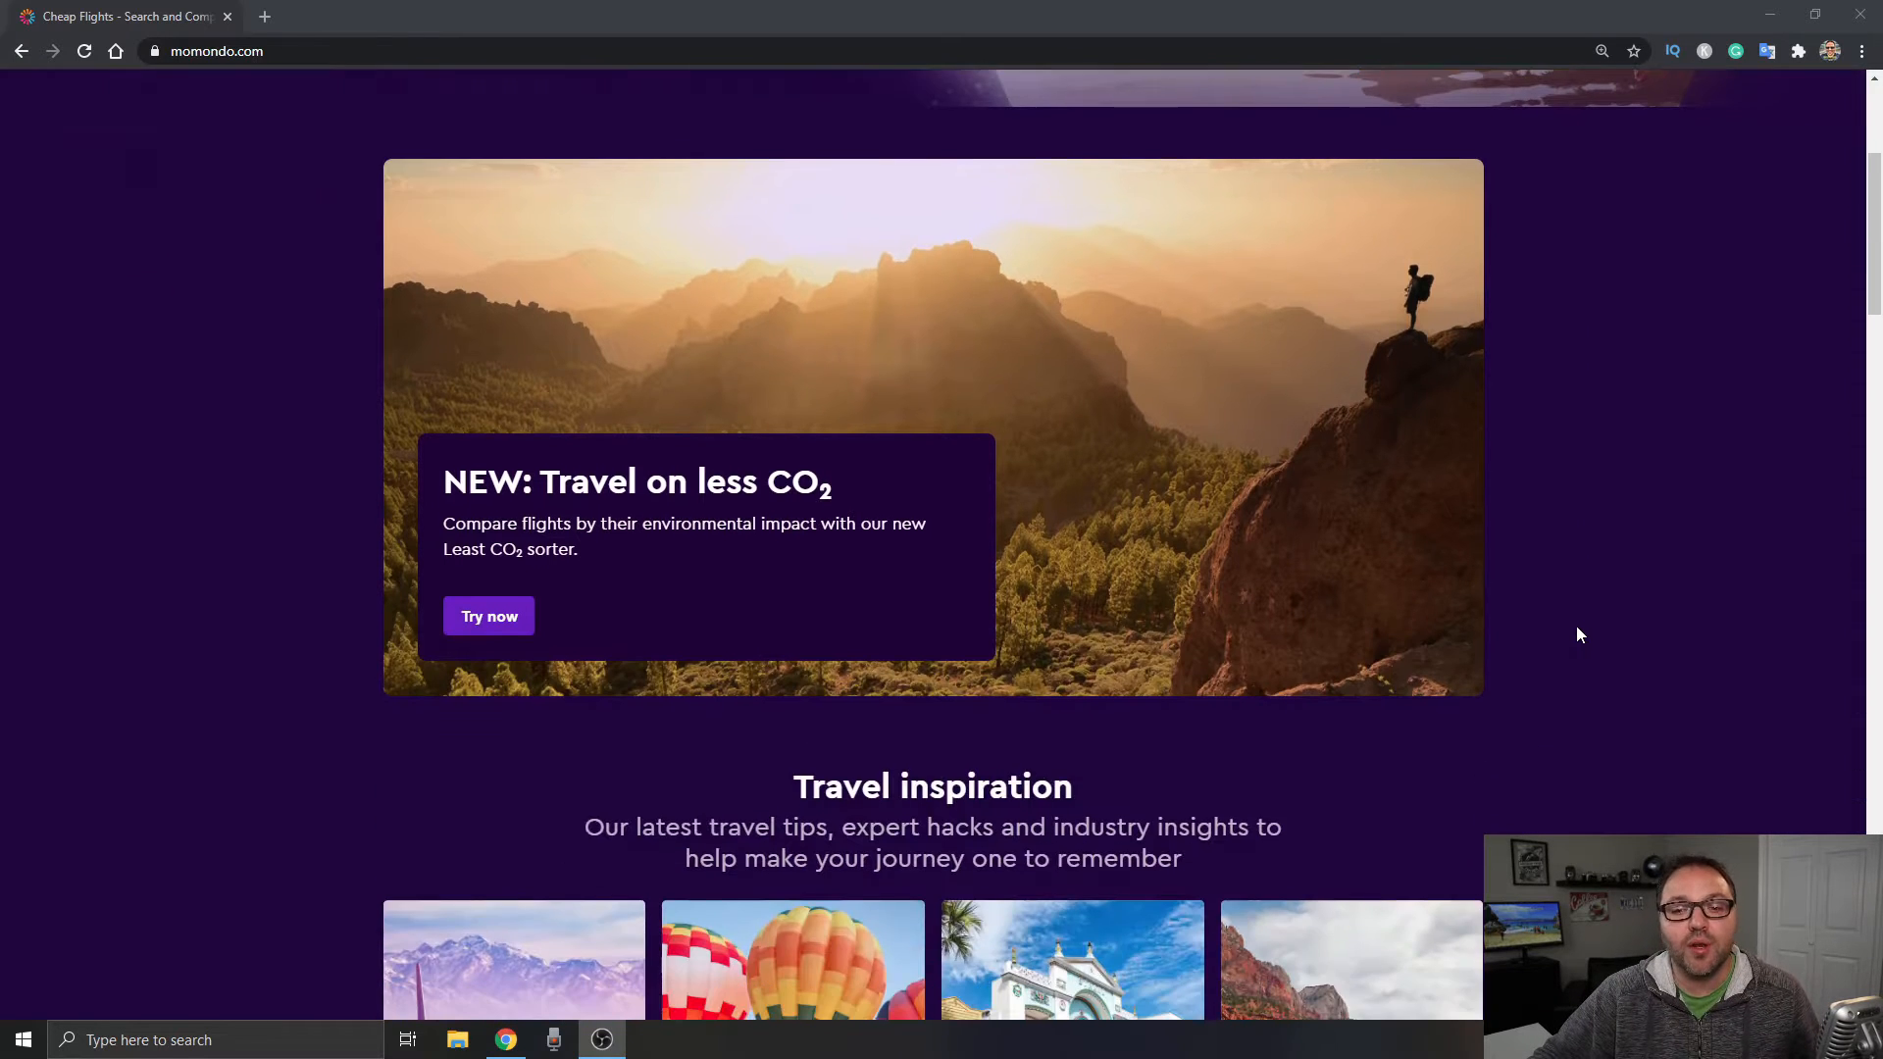
scroll(1577, 628, "down", 4)
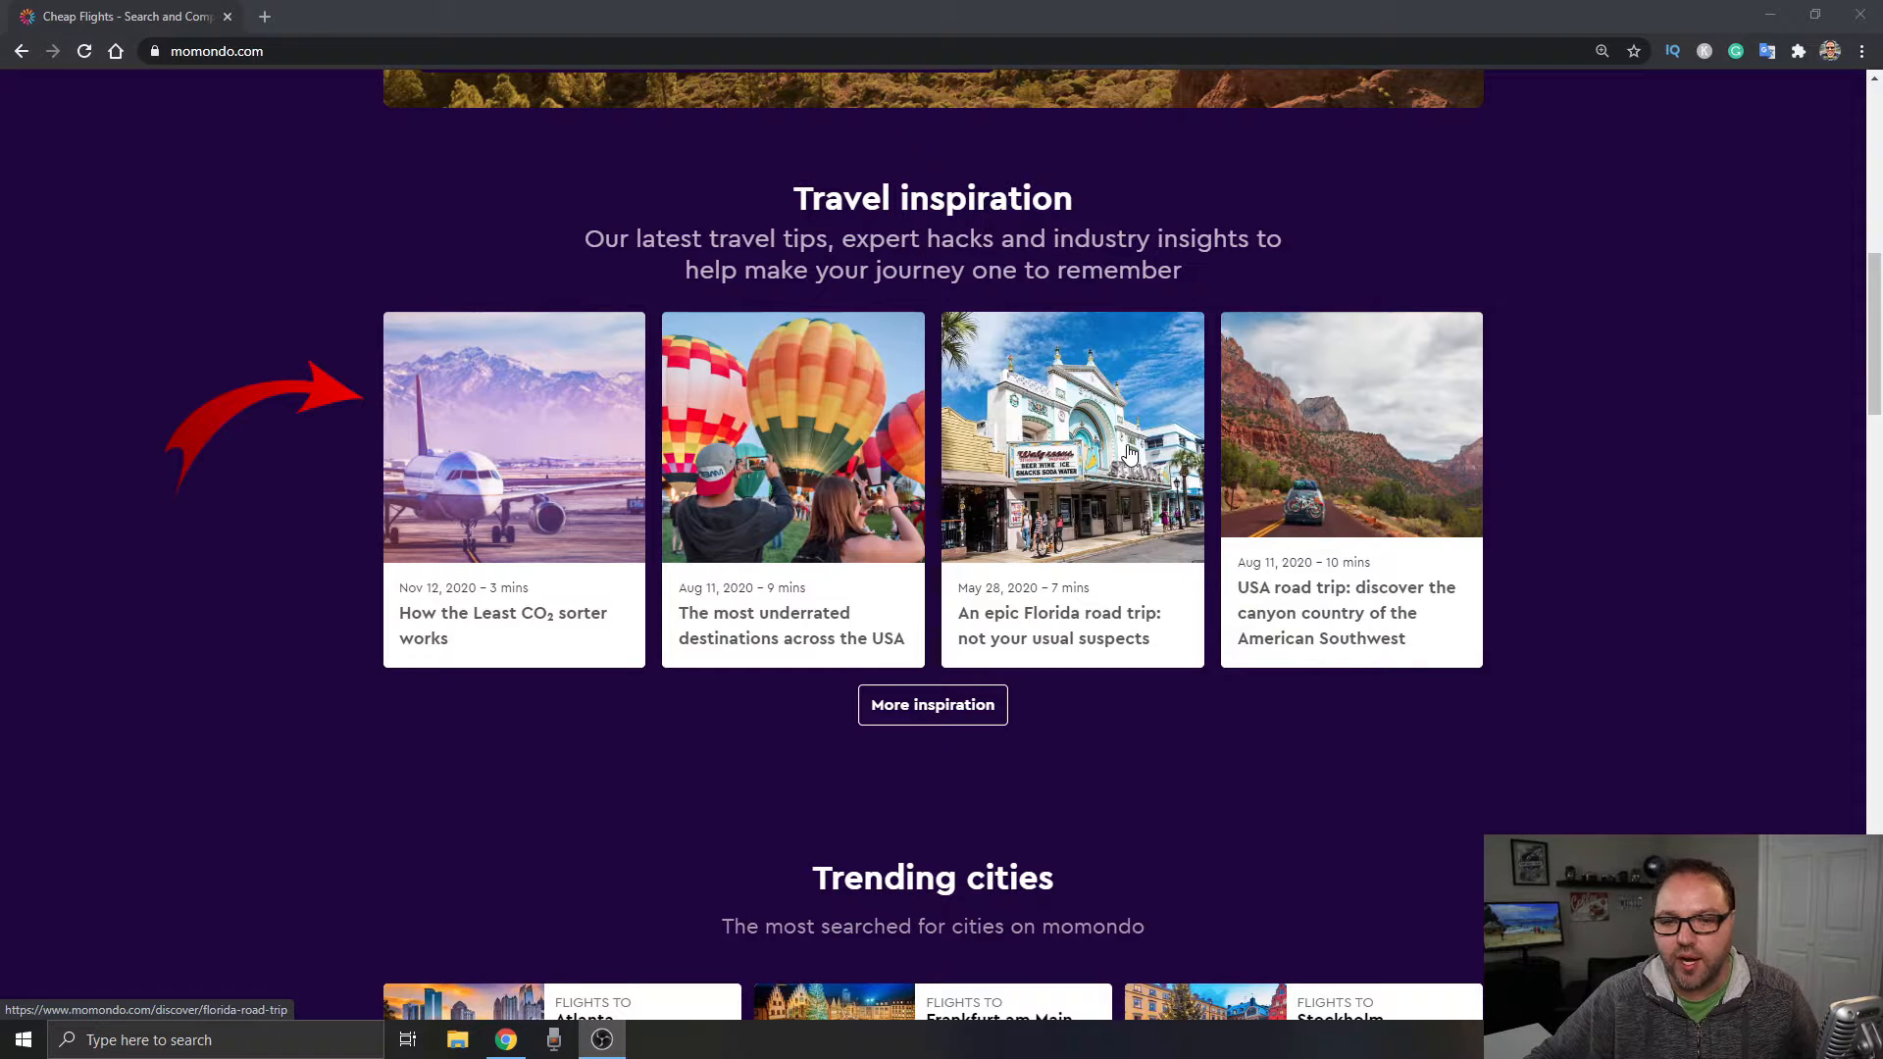
scroll(1621, 428, "down", 2)
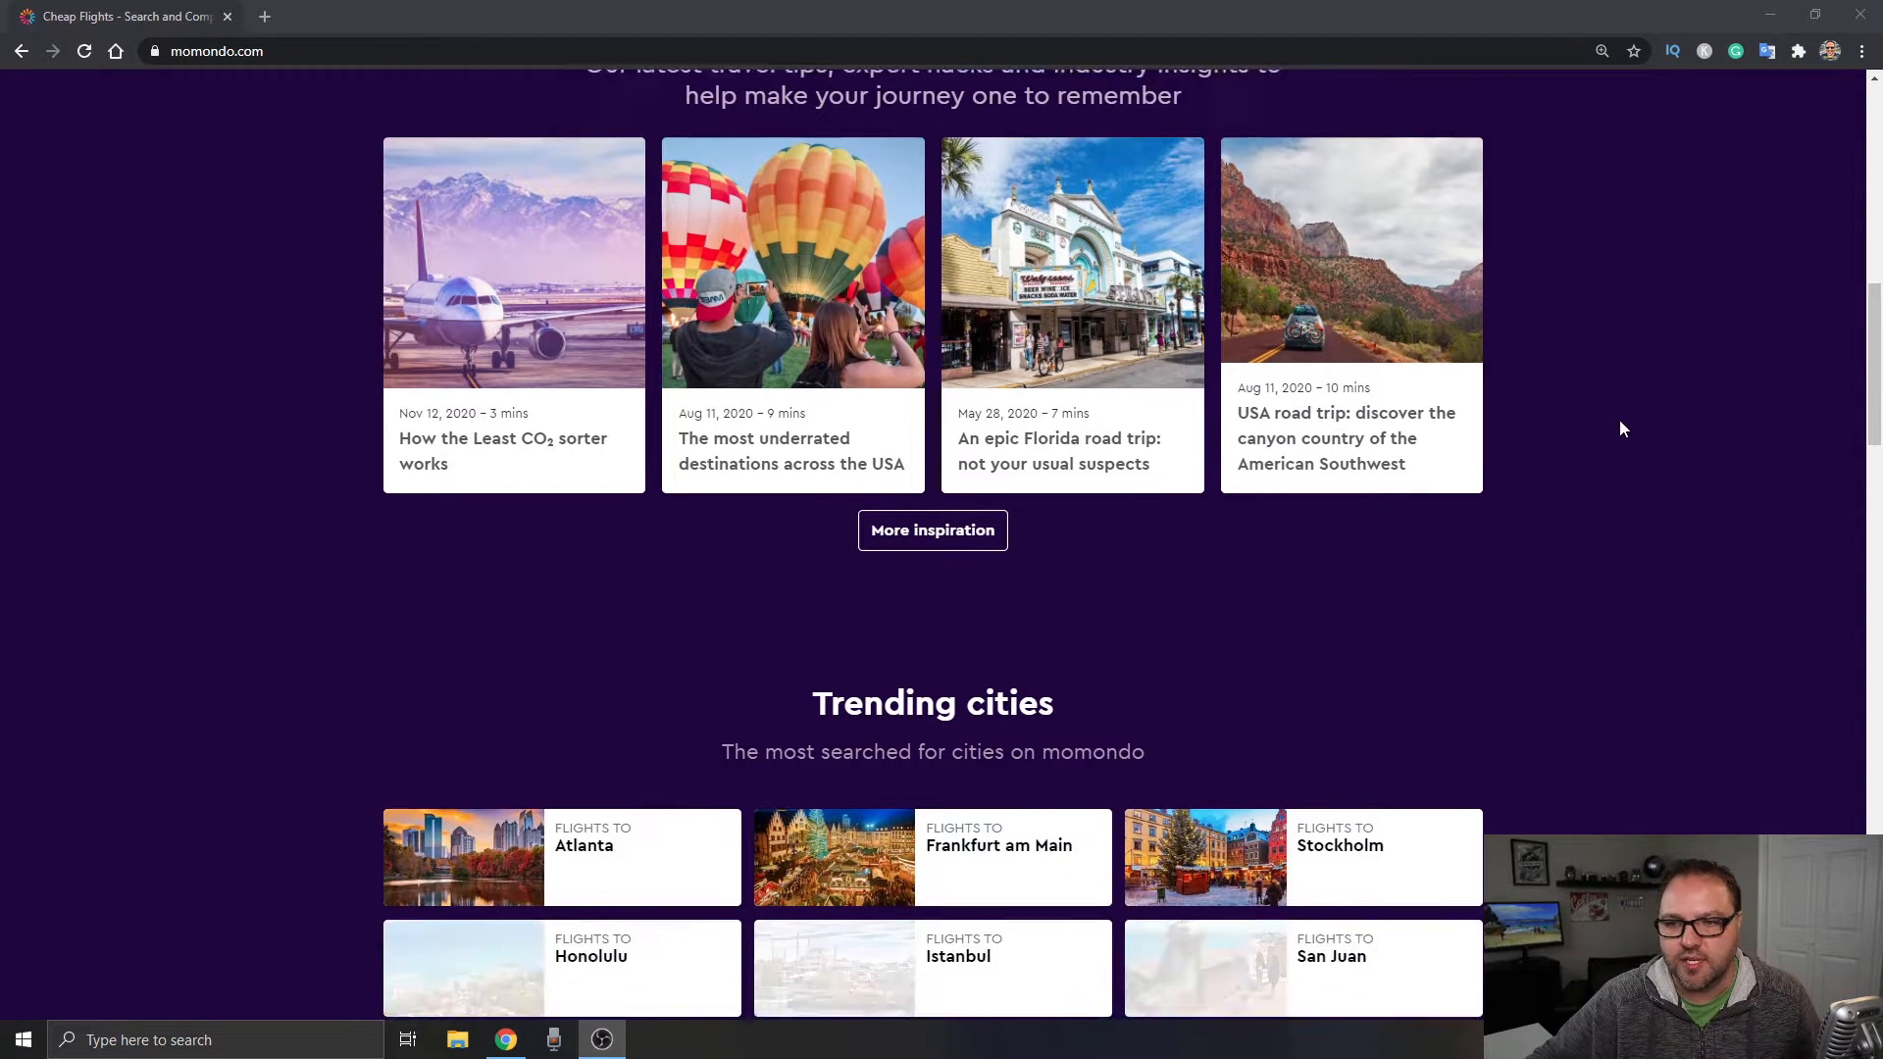
scroll(1621, 427, "down", 6)
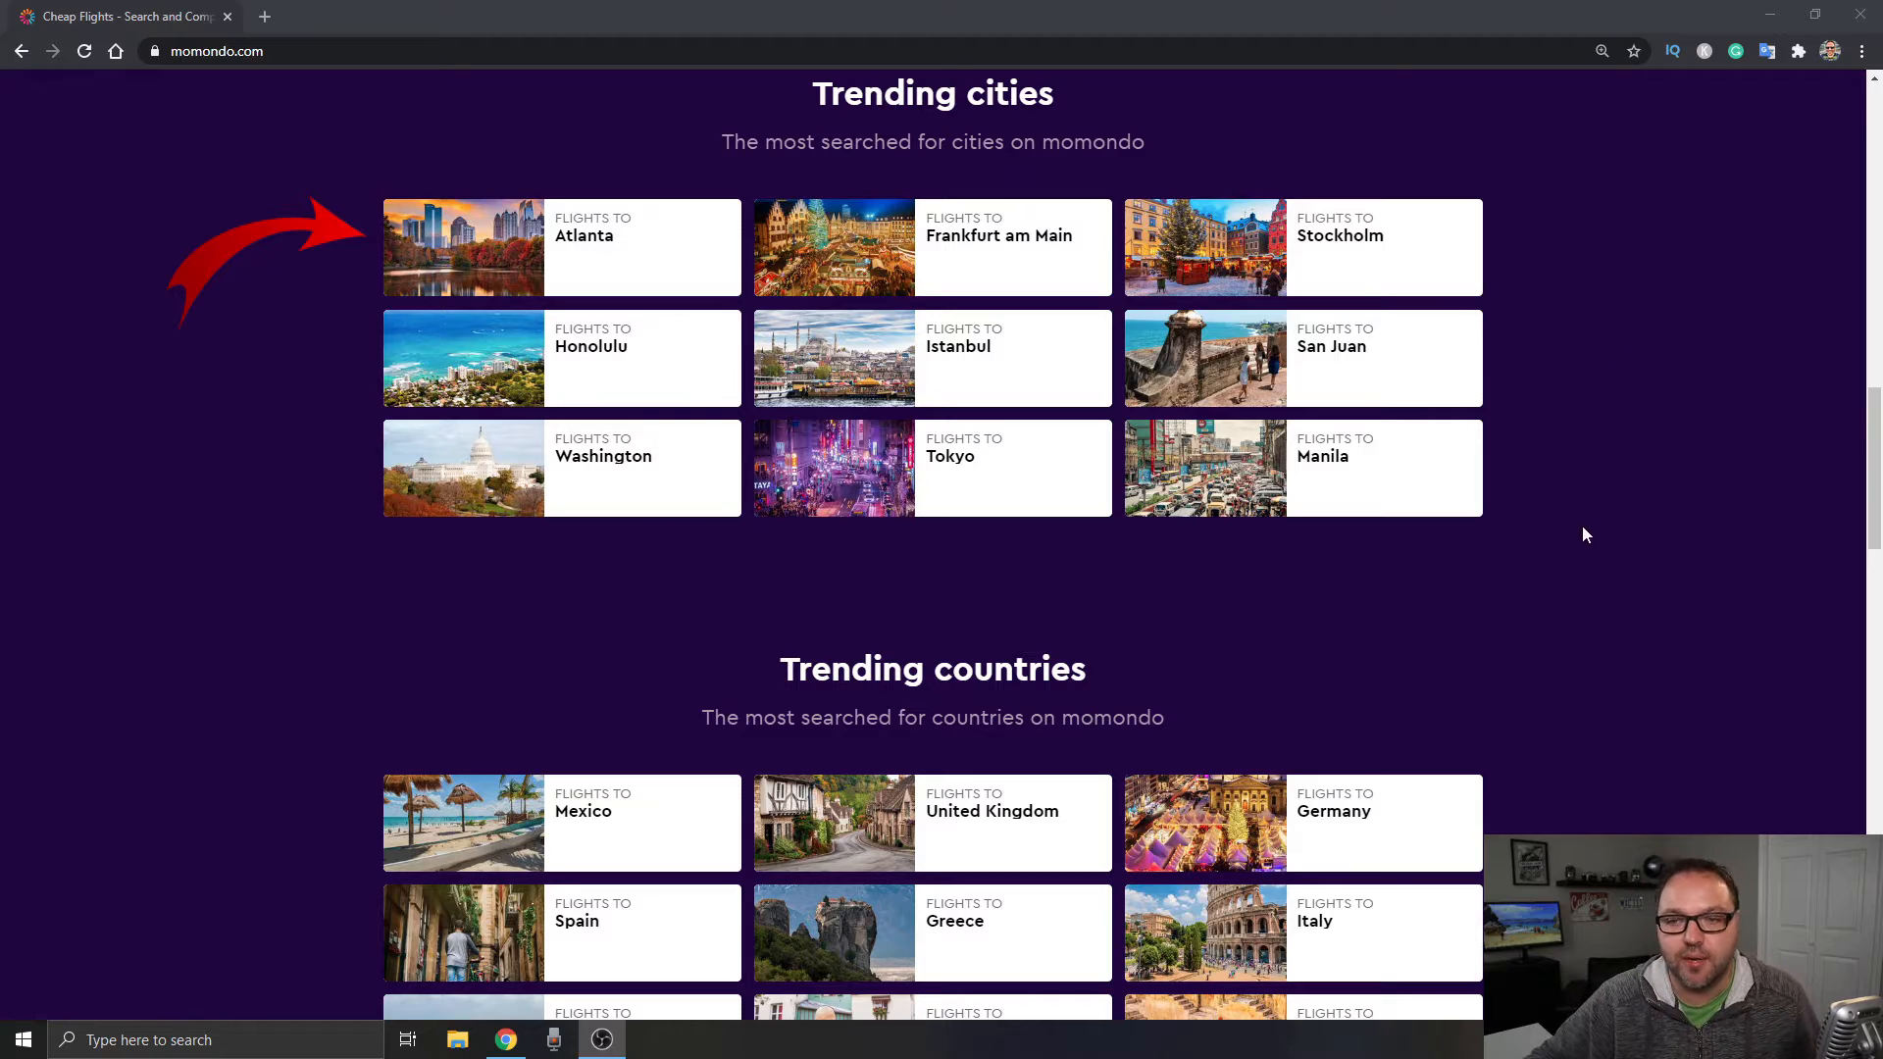
scroll(1605, 496, "down", 4)
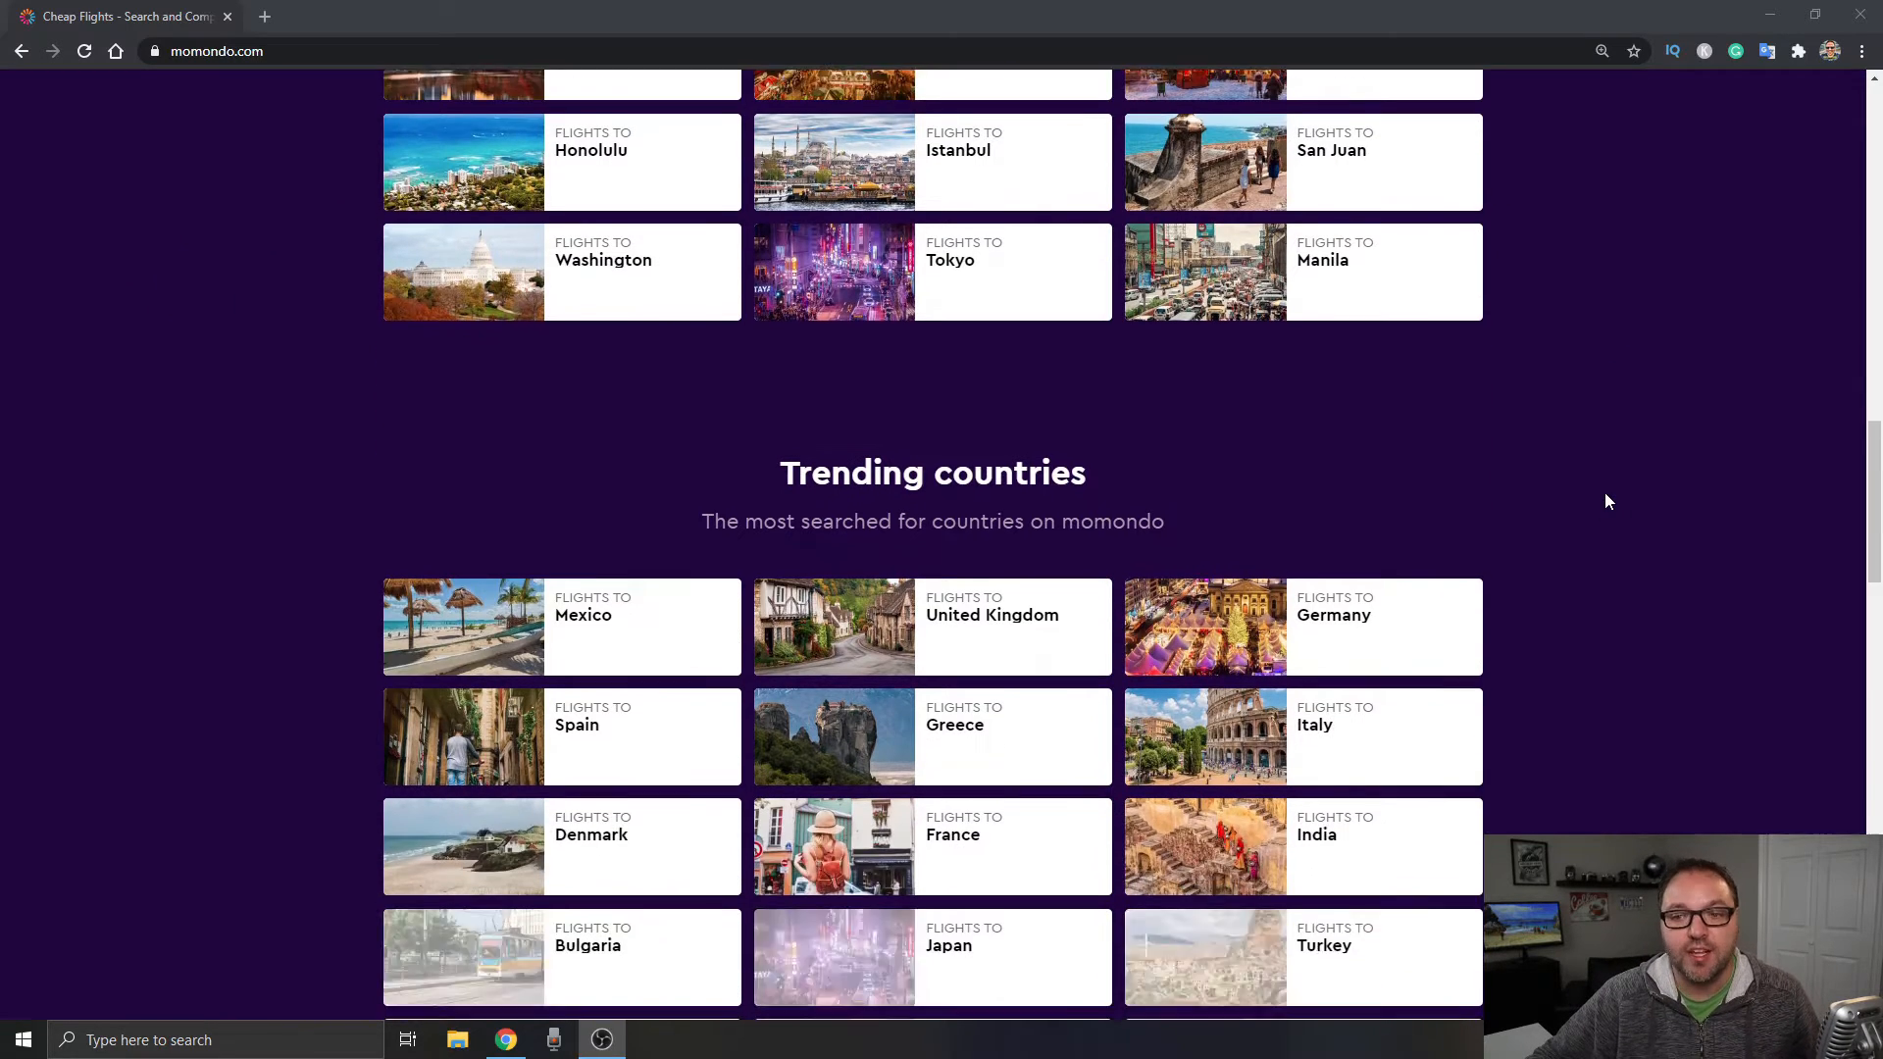
scroll(1606, 494, "down", 2)
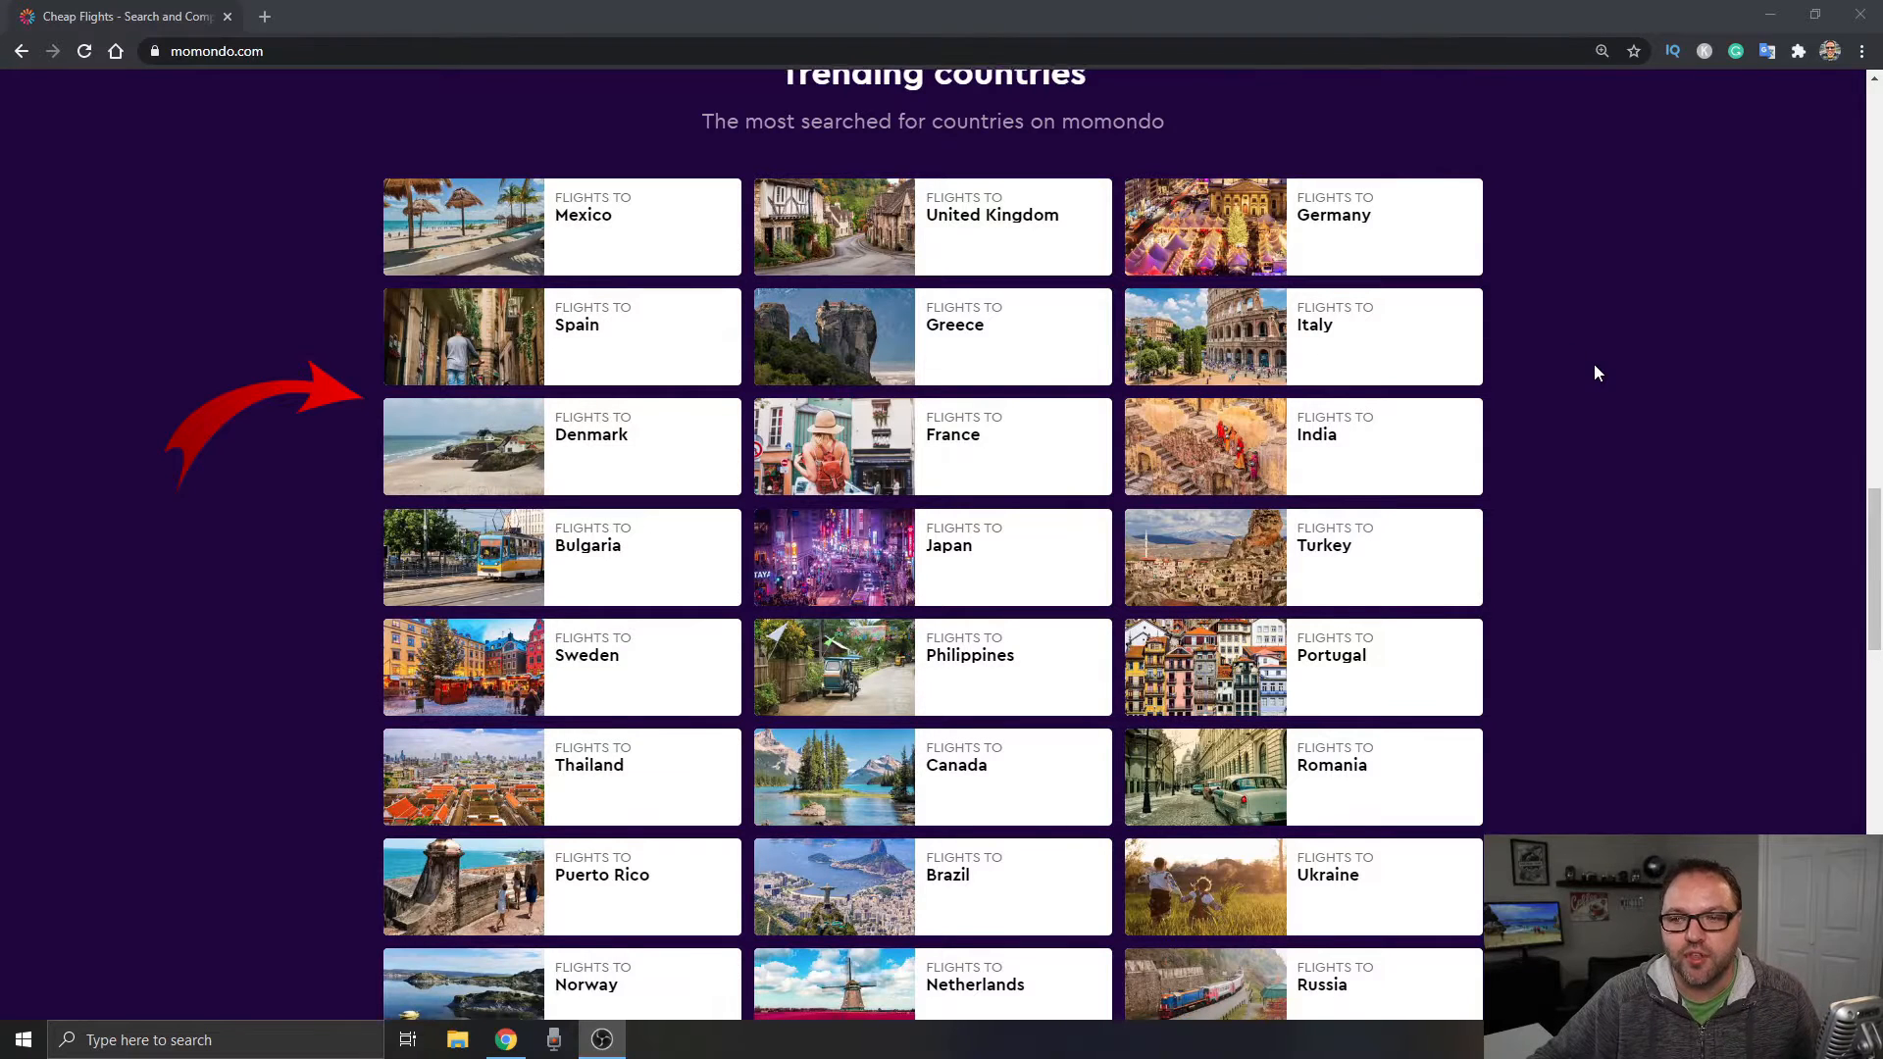
scroll(1595, 373, "down", 8)
scroll(1595, 372, "down", 3)
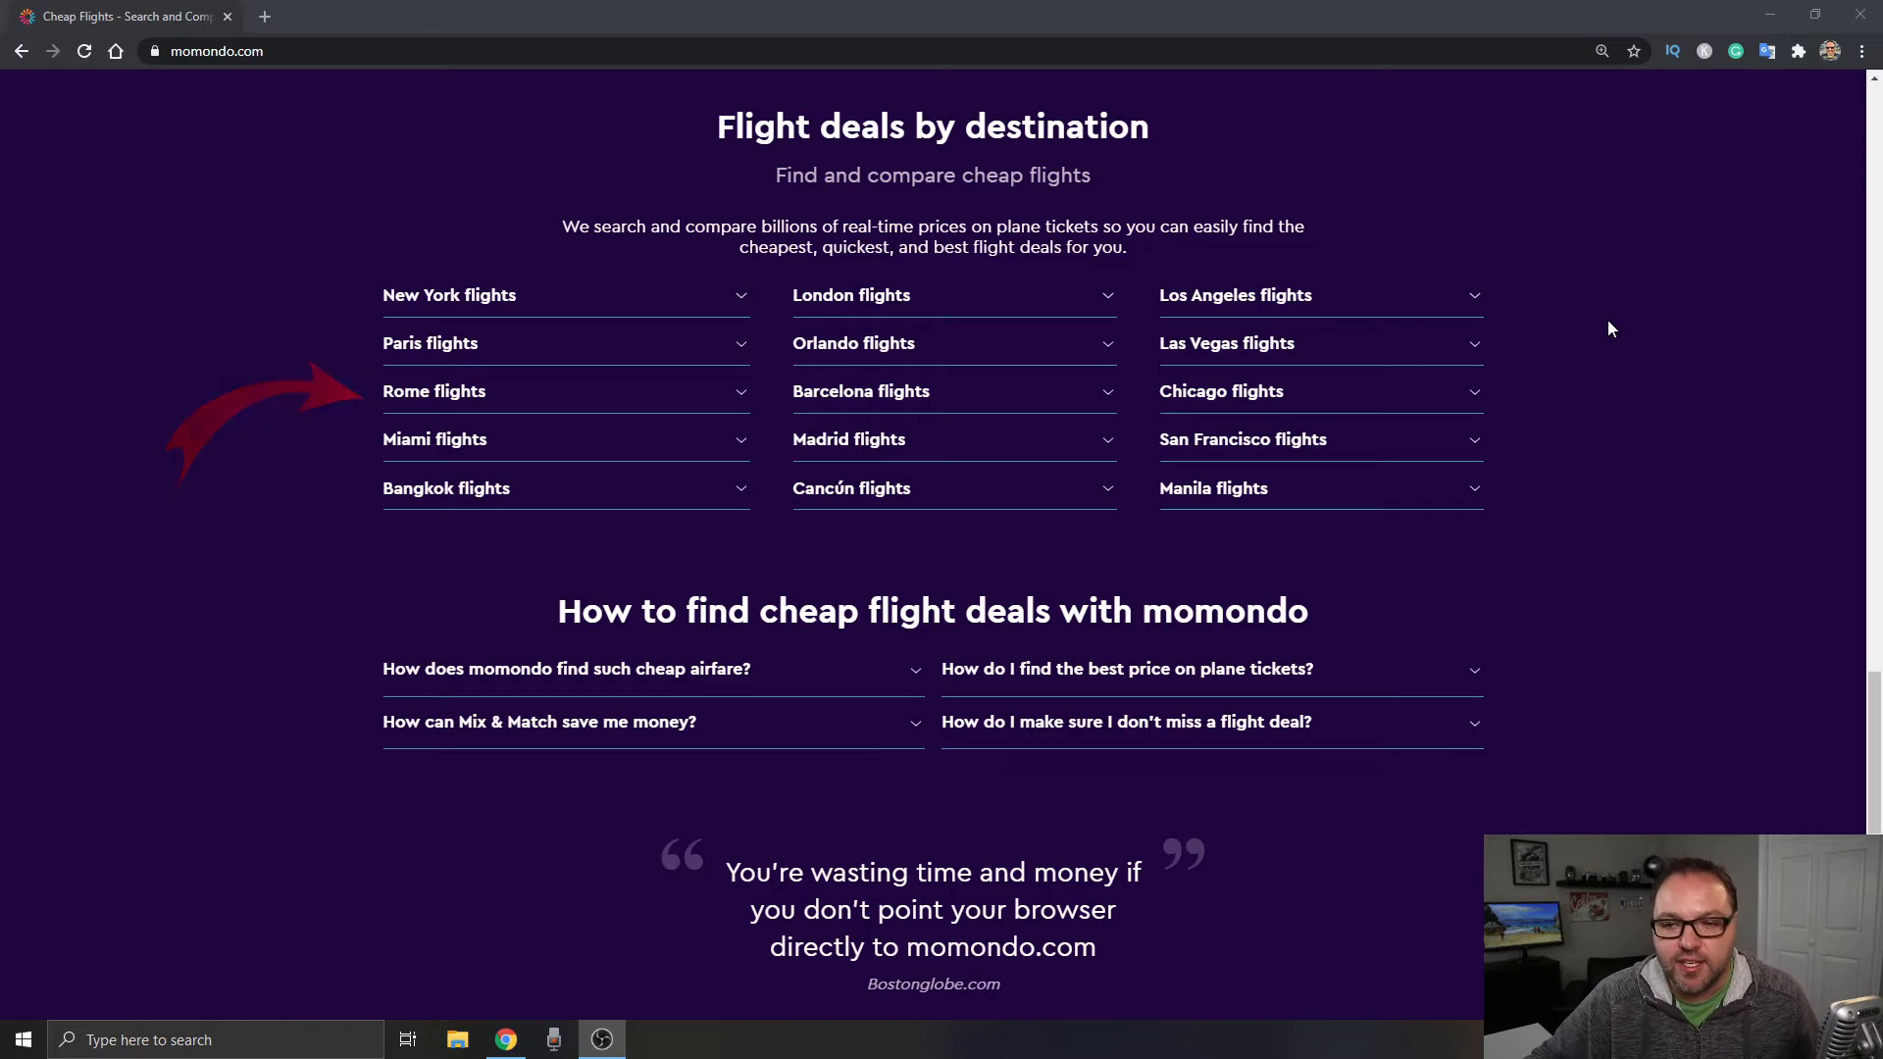
scroll(1608, 328, "down", 6)
scroll(1608, 320, "down", 6)
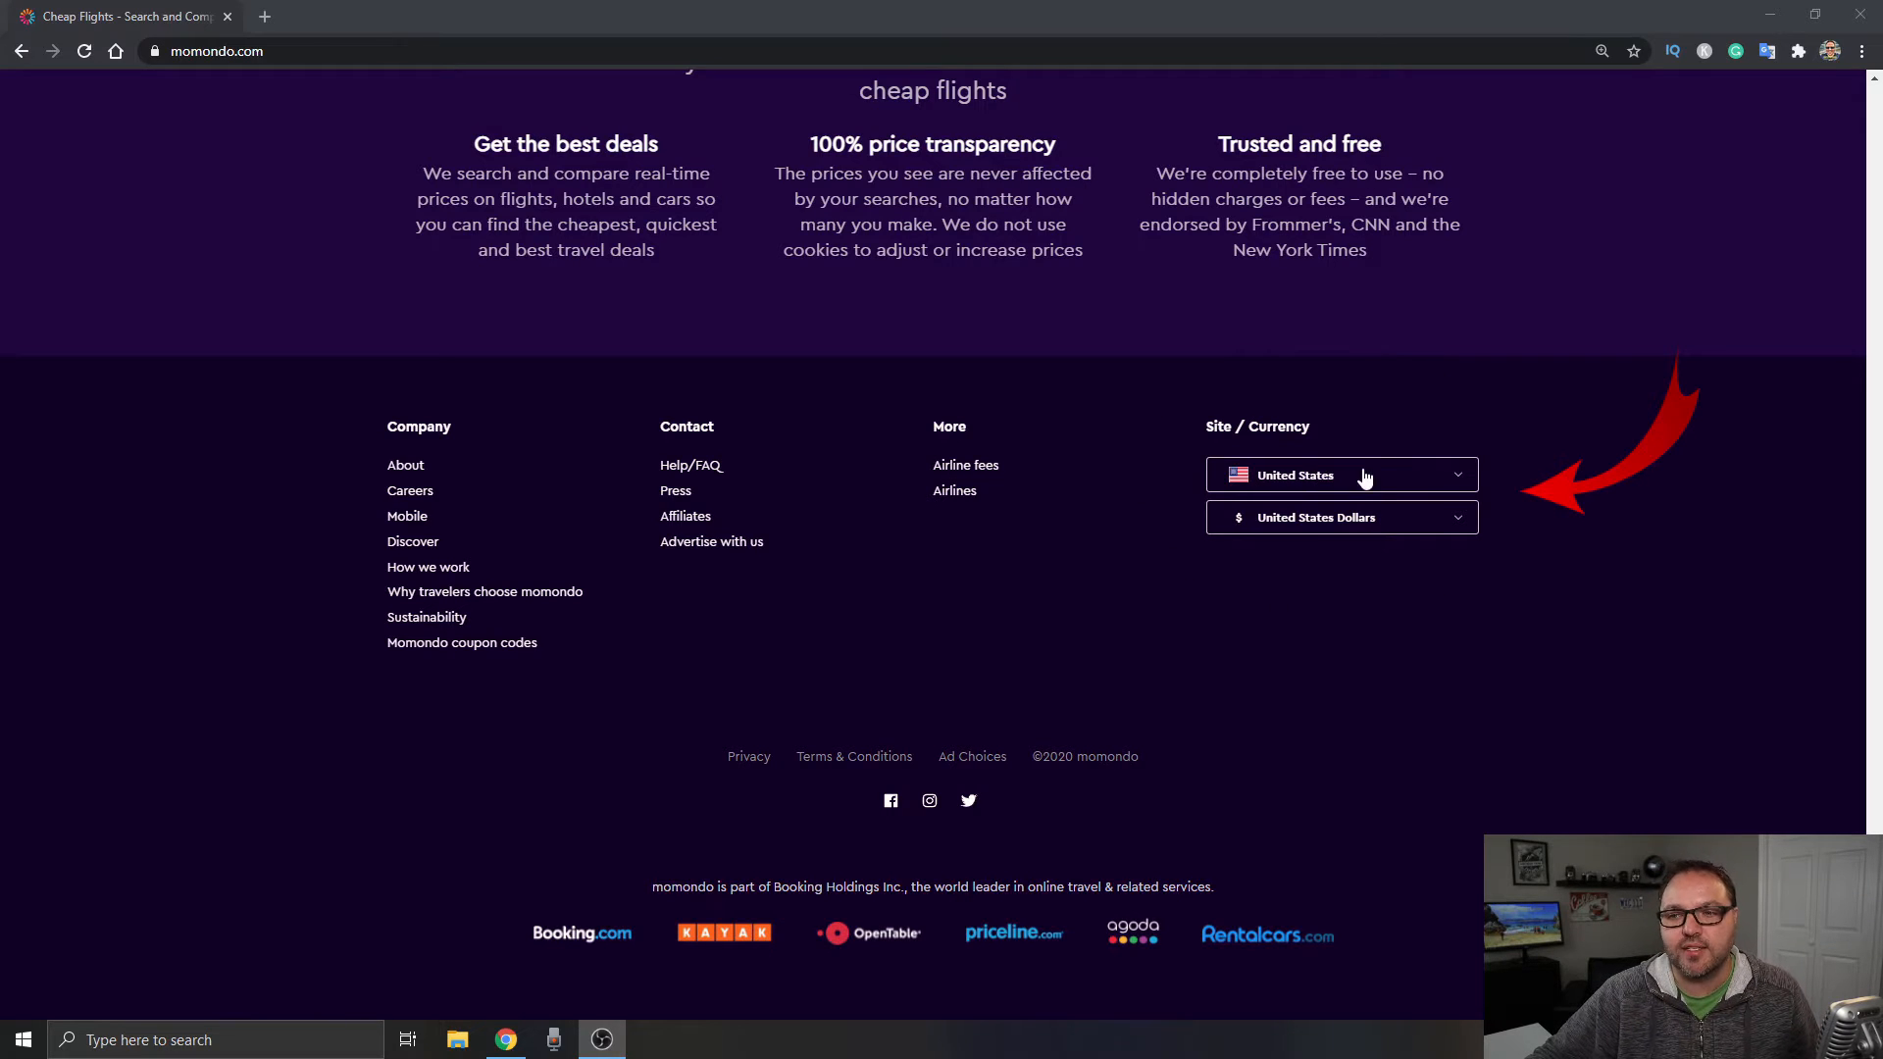
left_click(1395, 529)
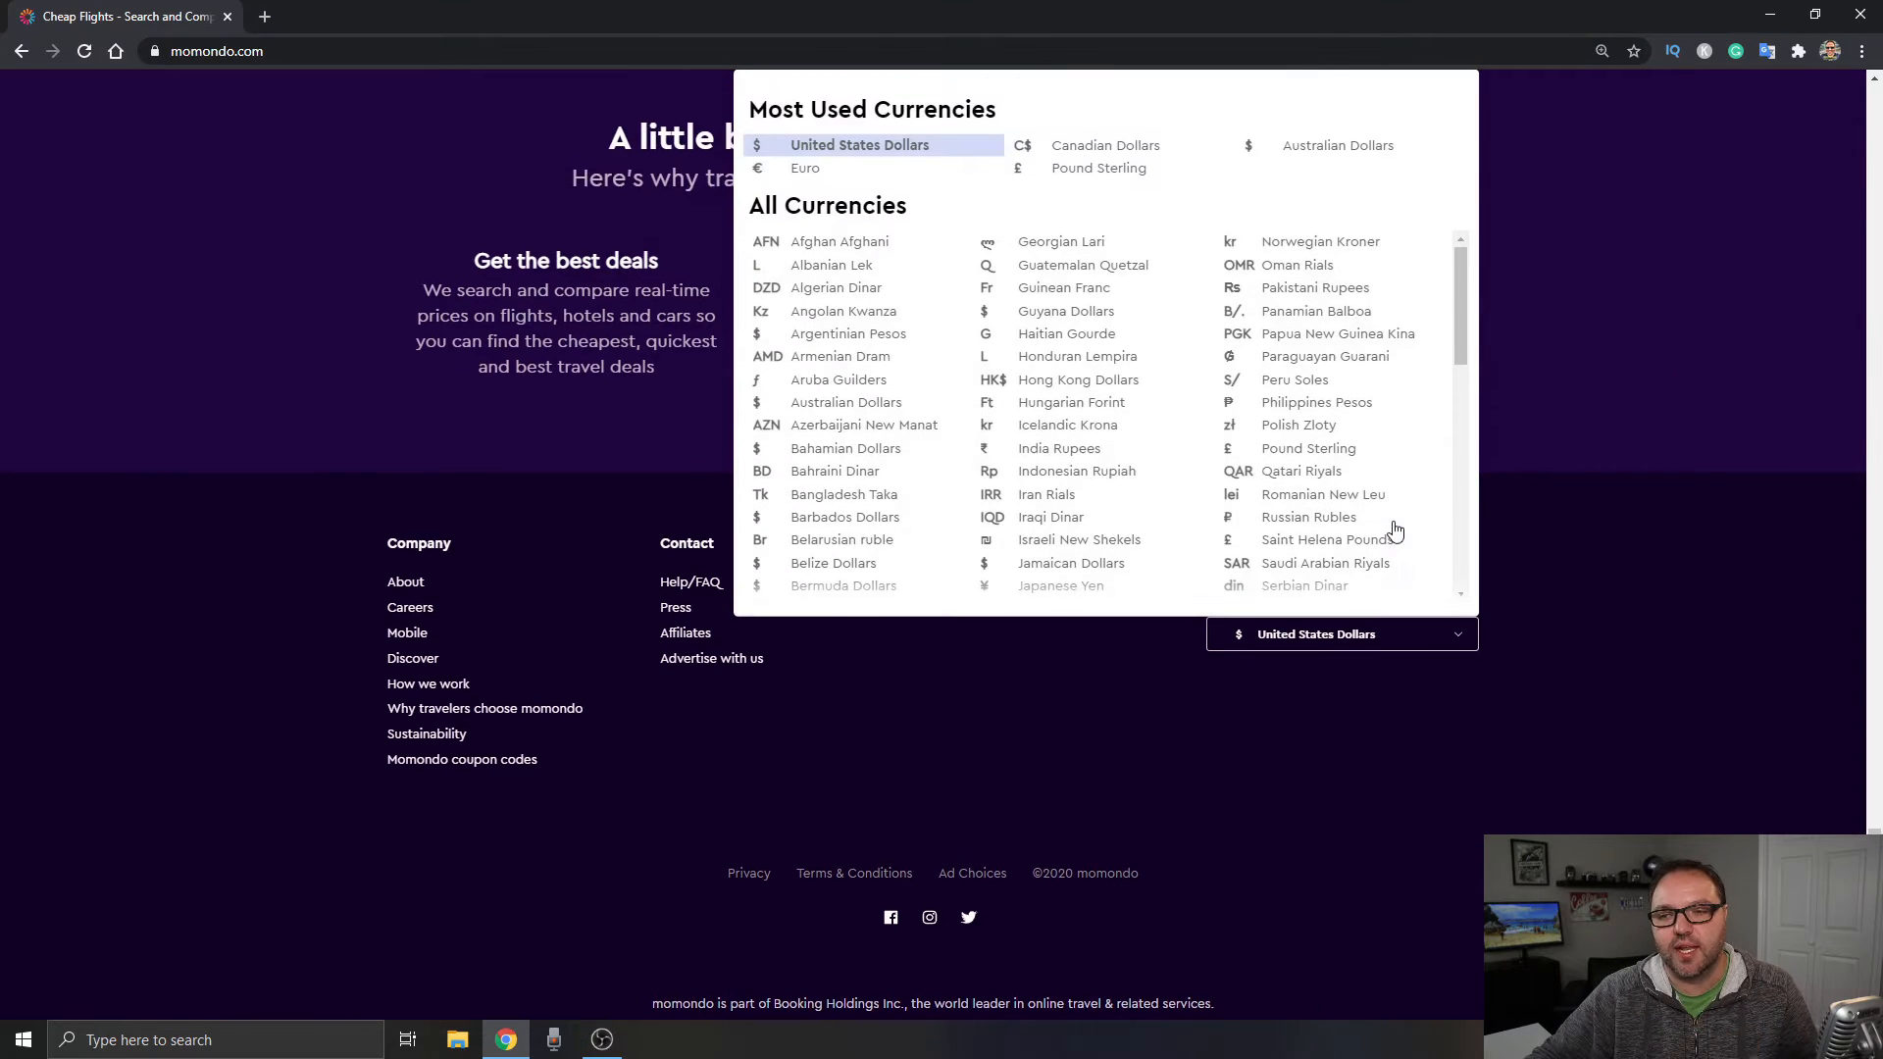
left_click(1620, 291)
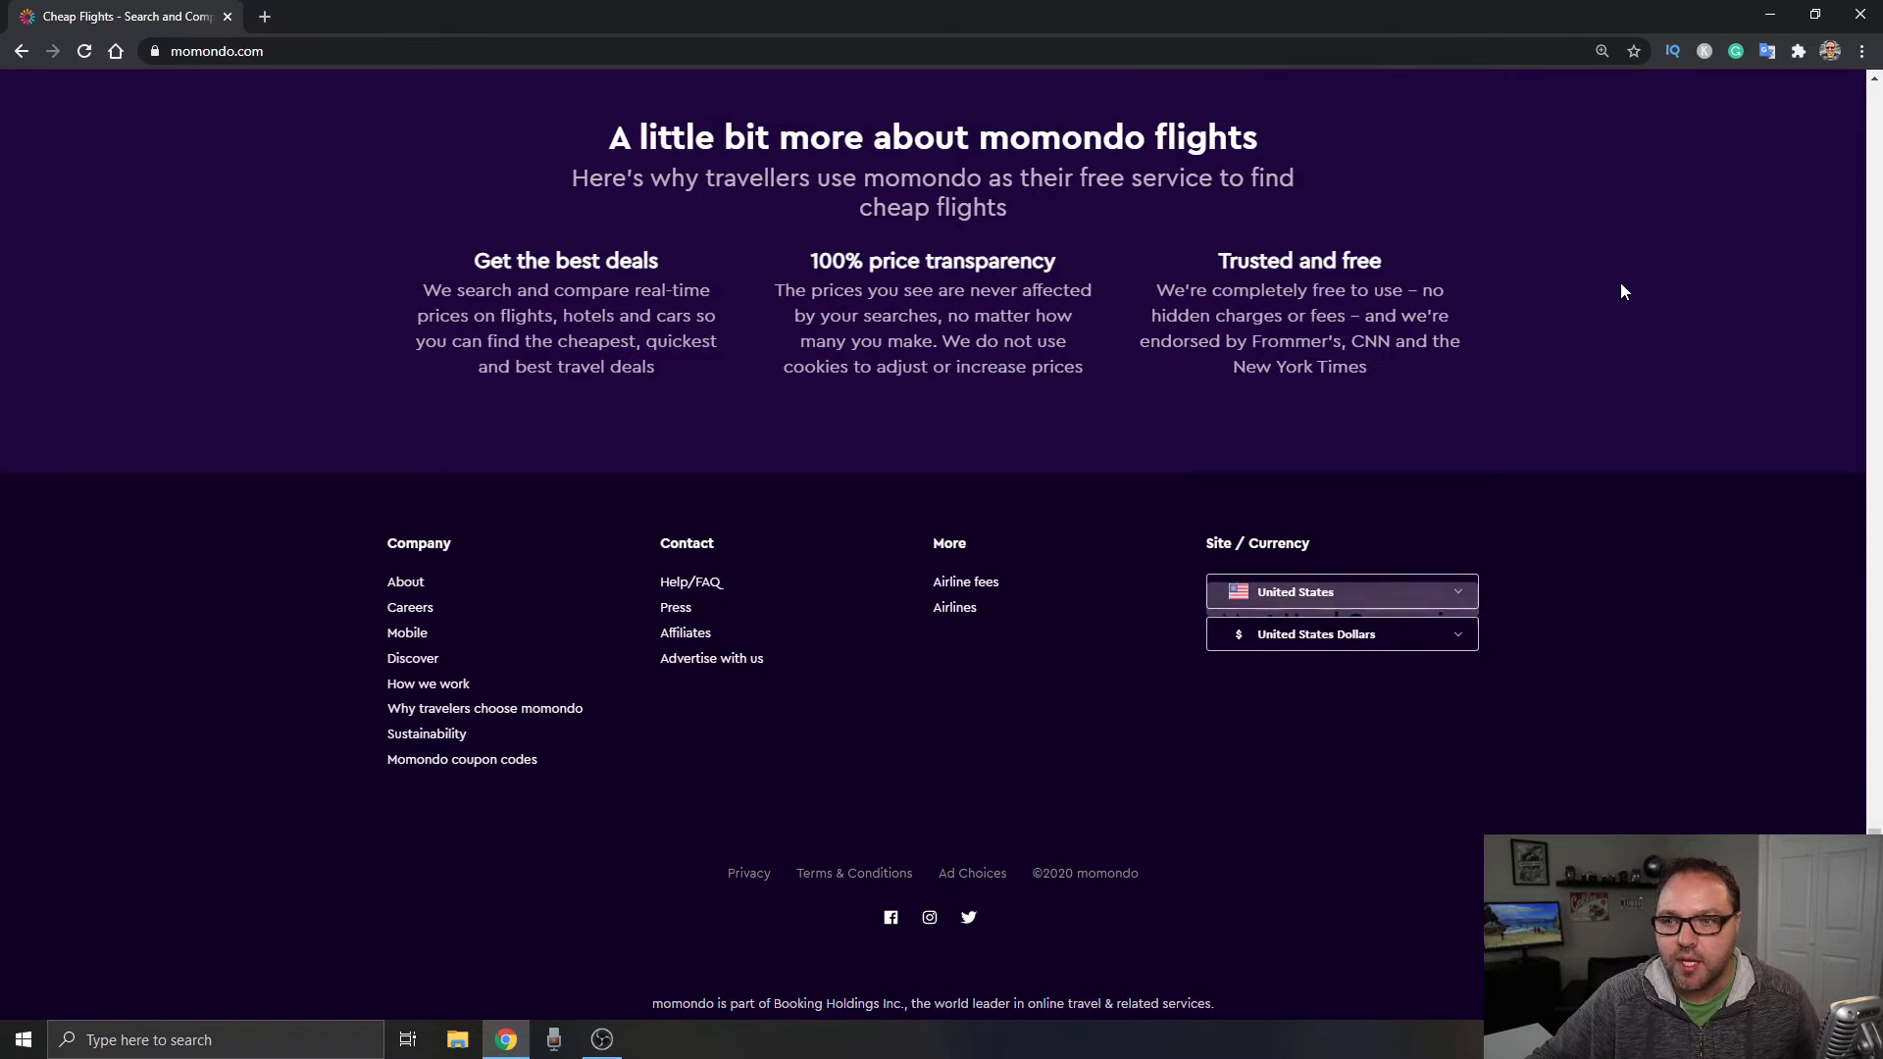
- Search for seattle as the flight's origin and choose Seattle, All airports (SEA)
scroll(1642, 609, "up", 7)
scroll(1514, 586, "up", 20)
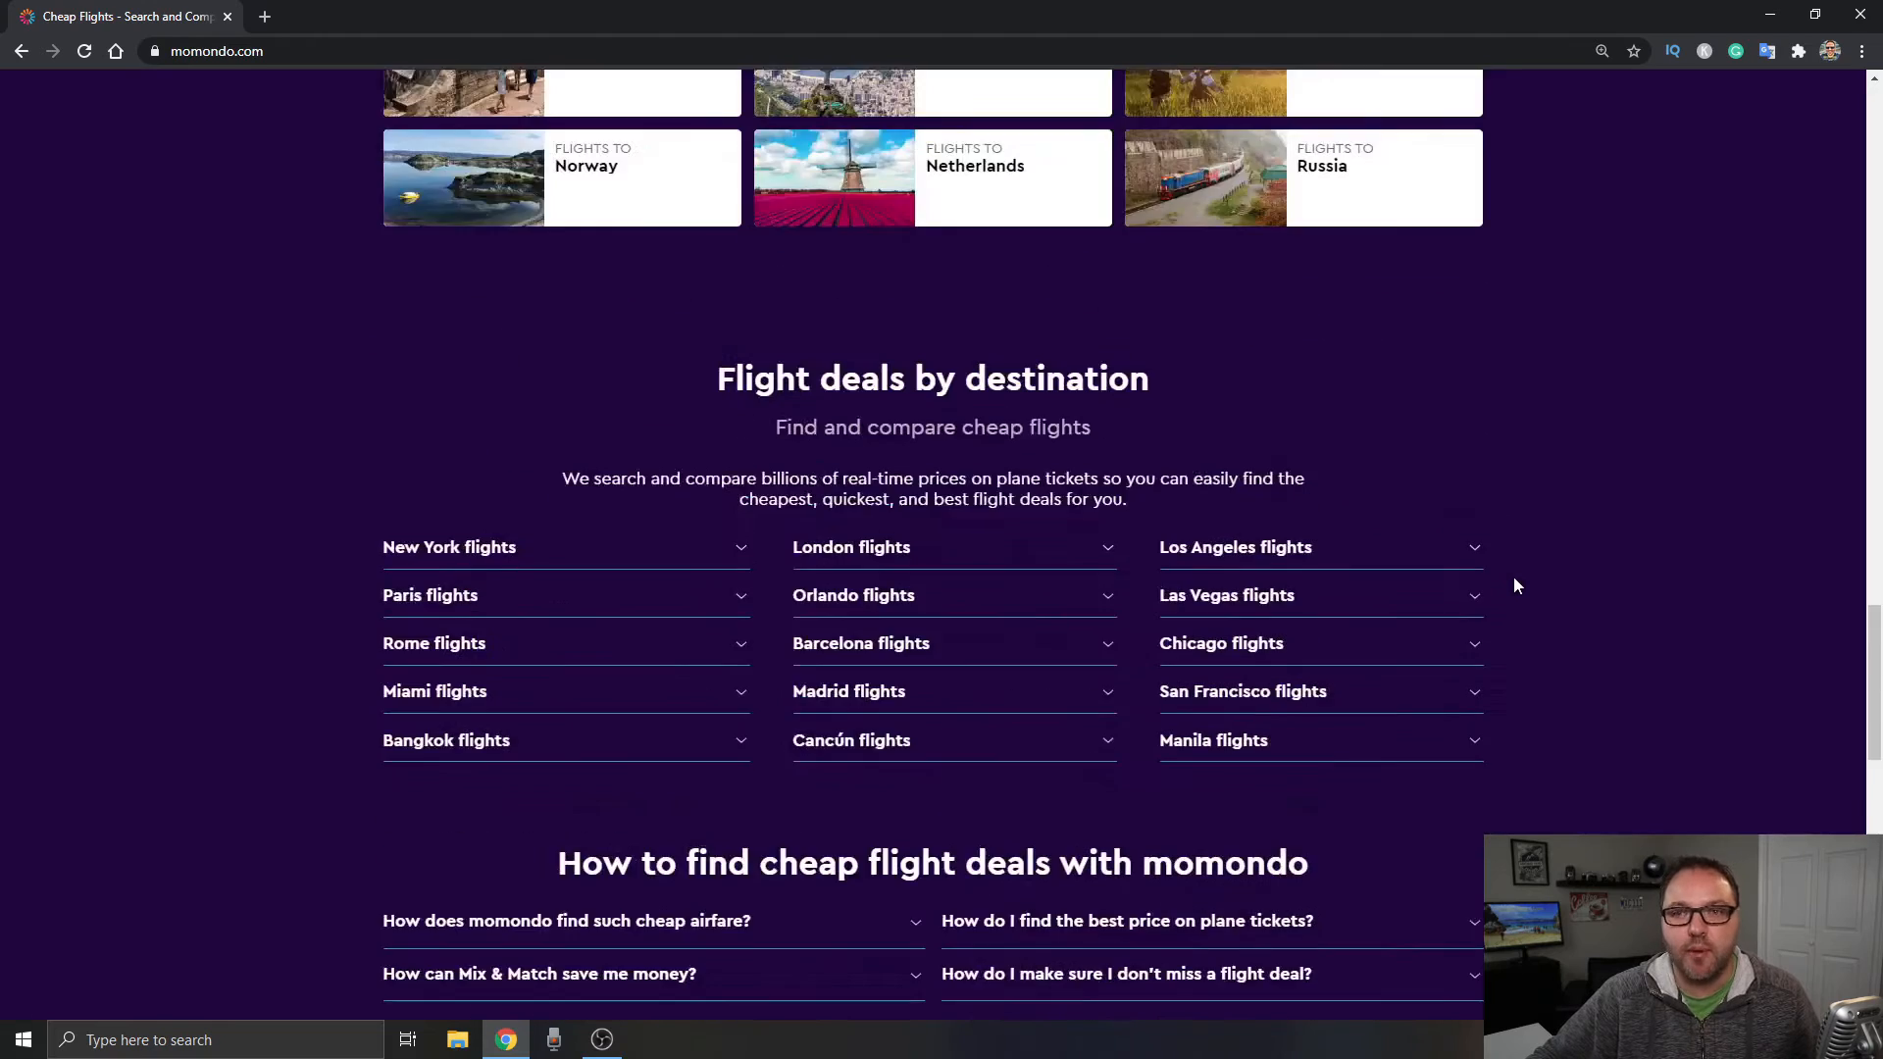
scroll(1644, 583, "up", 12)
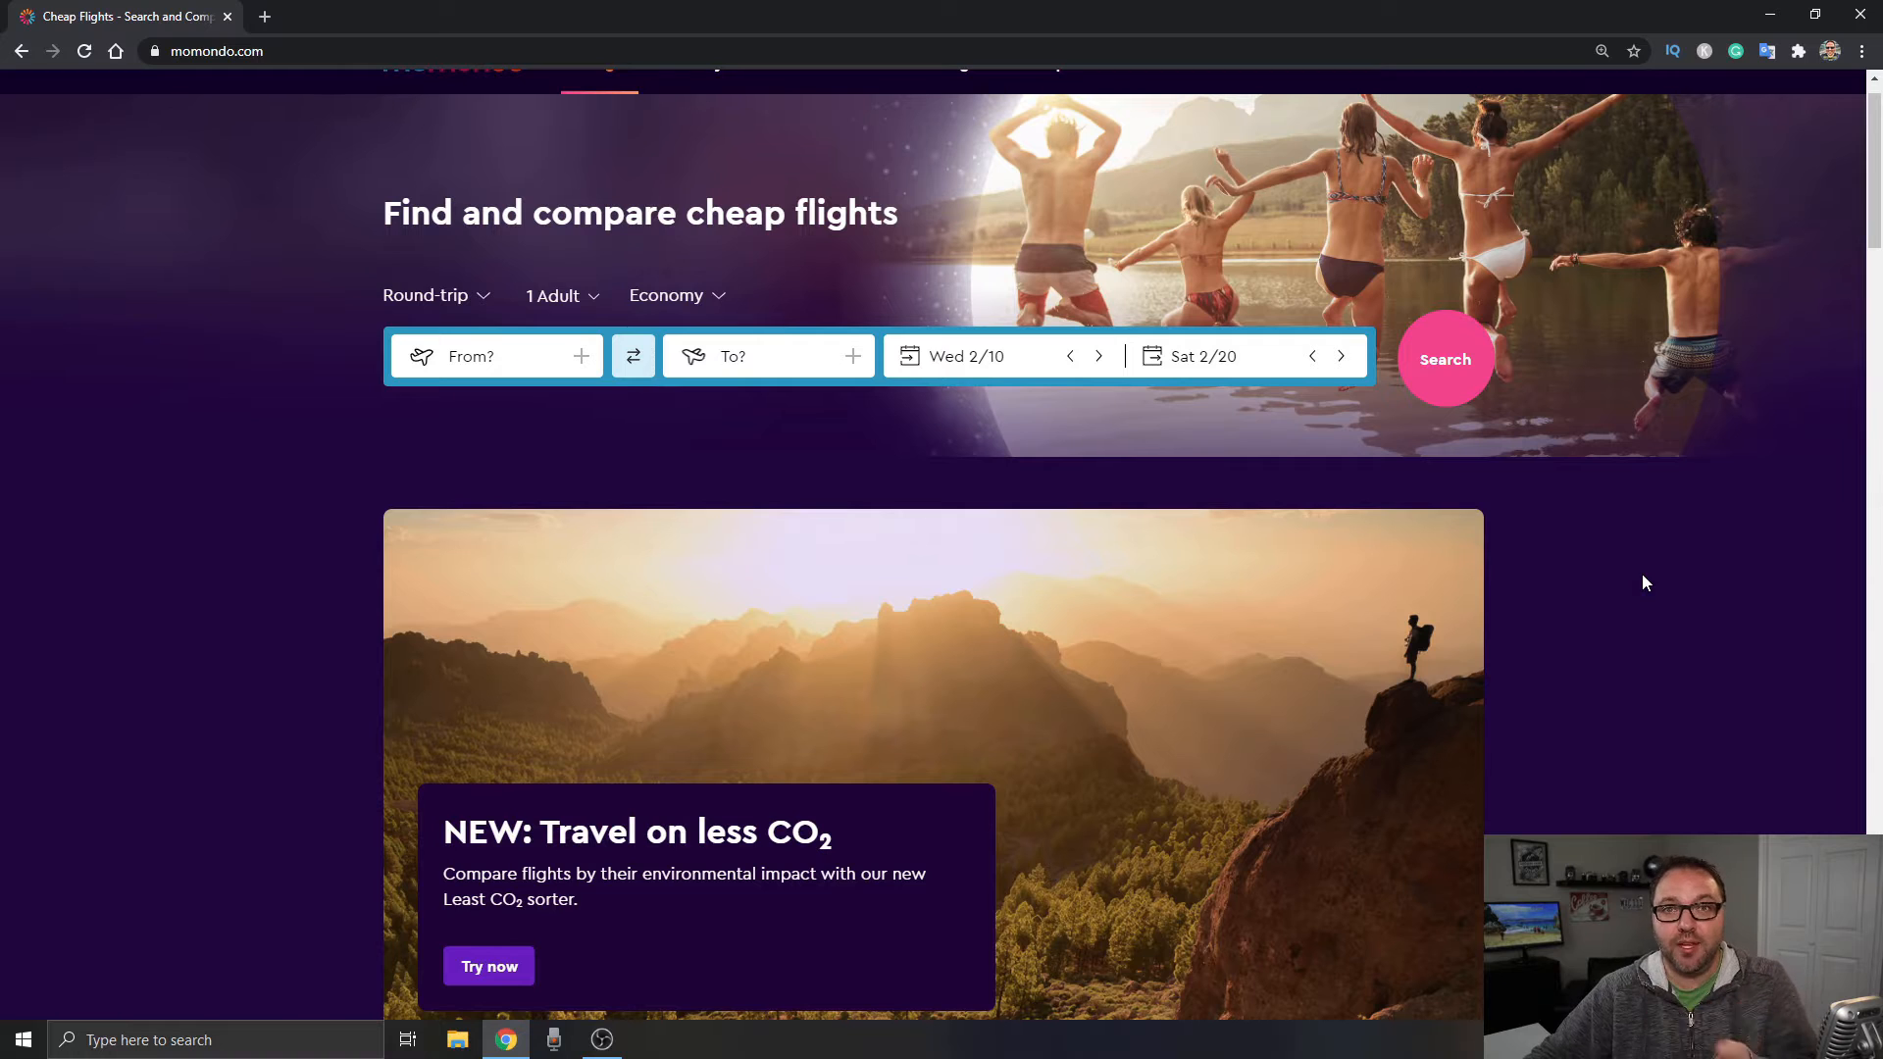
scroll(1643, 583, "up", 1)
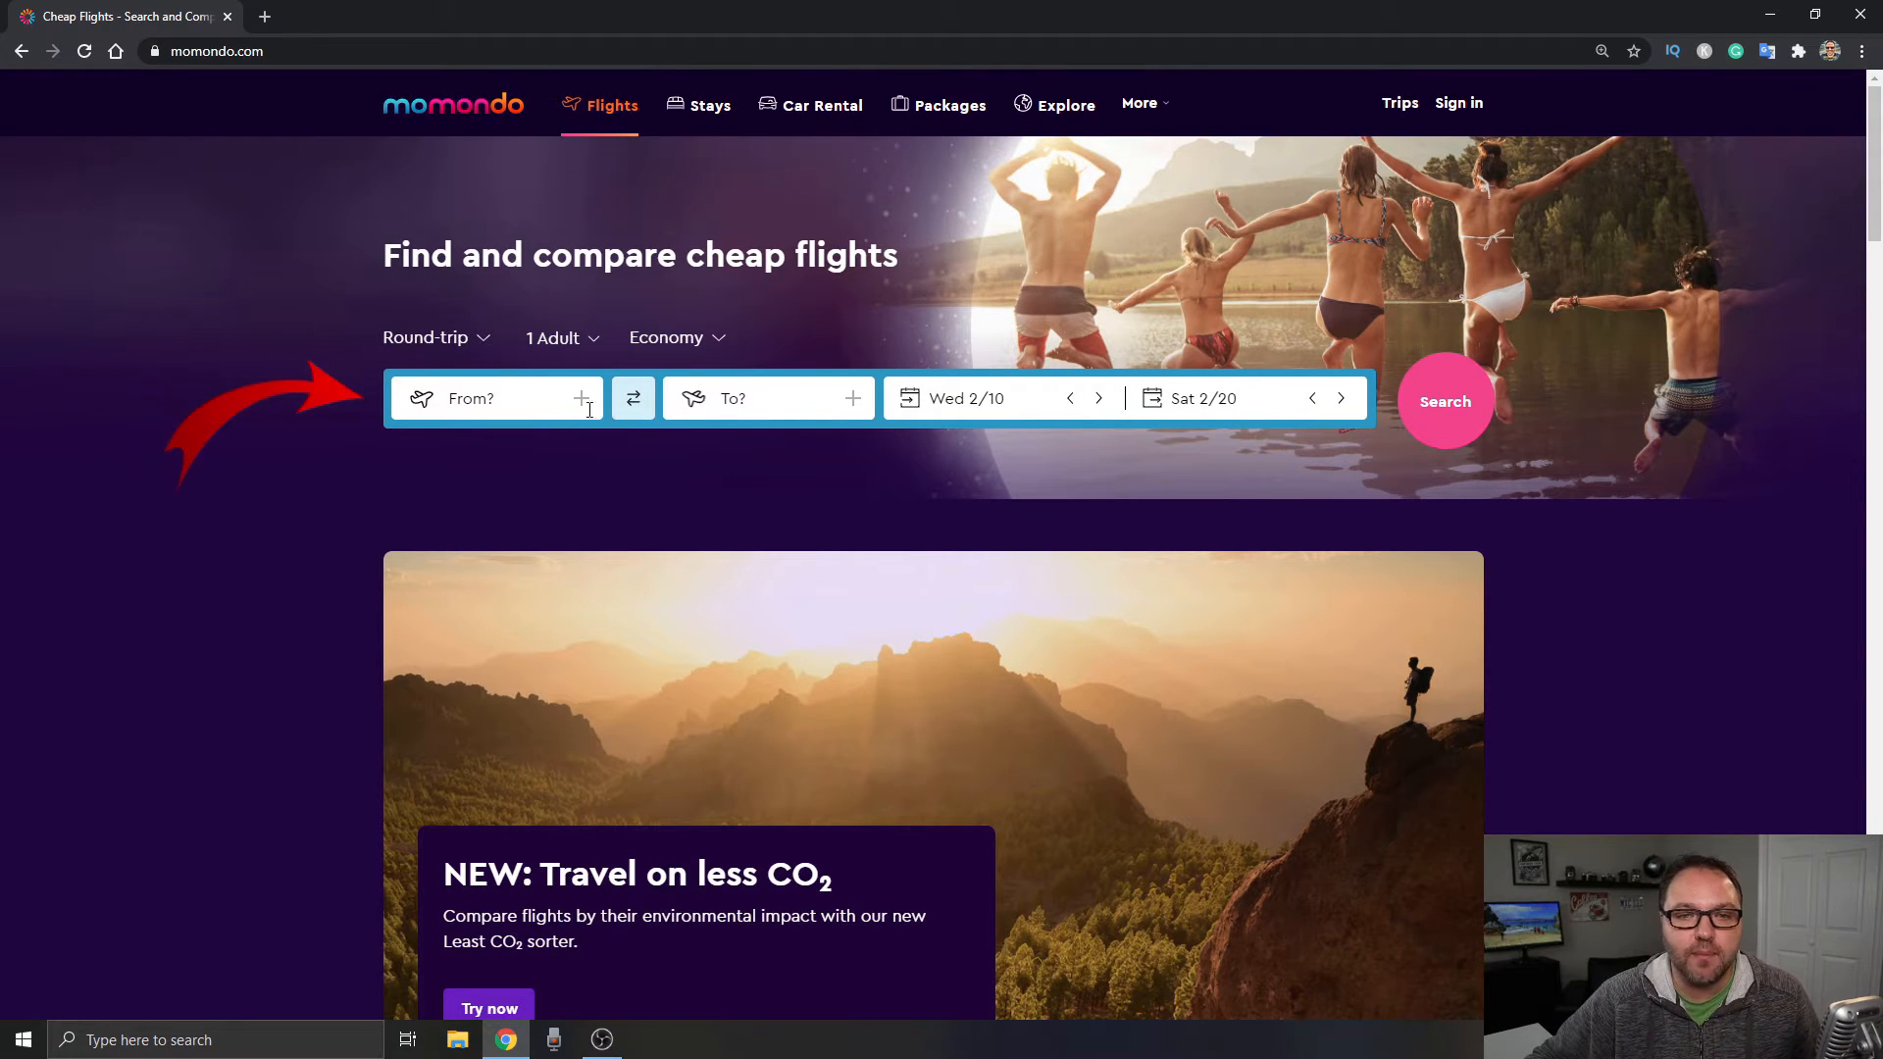
left_click(503, 400)
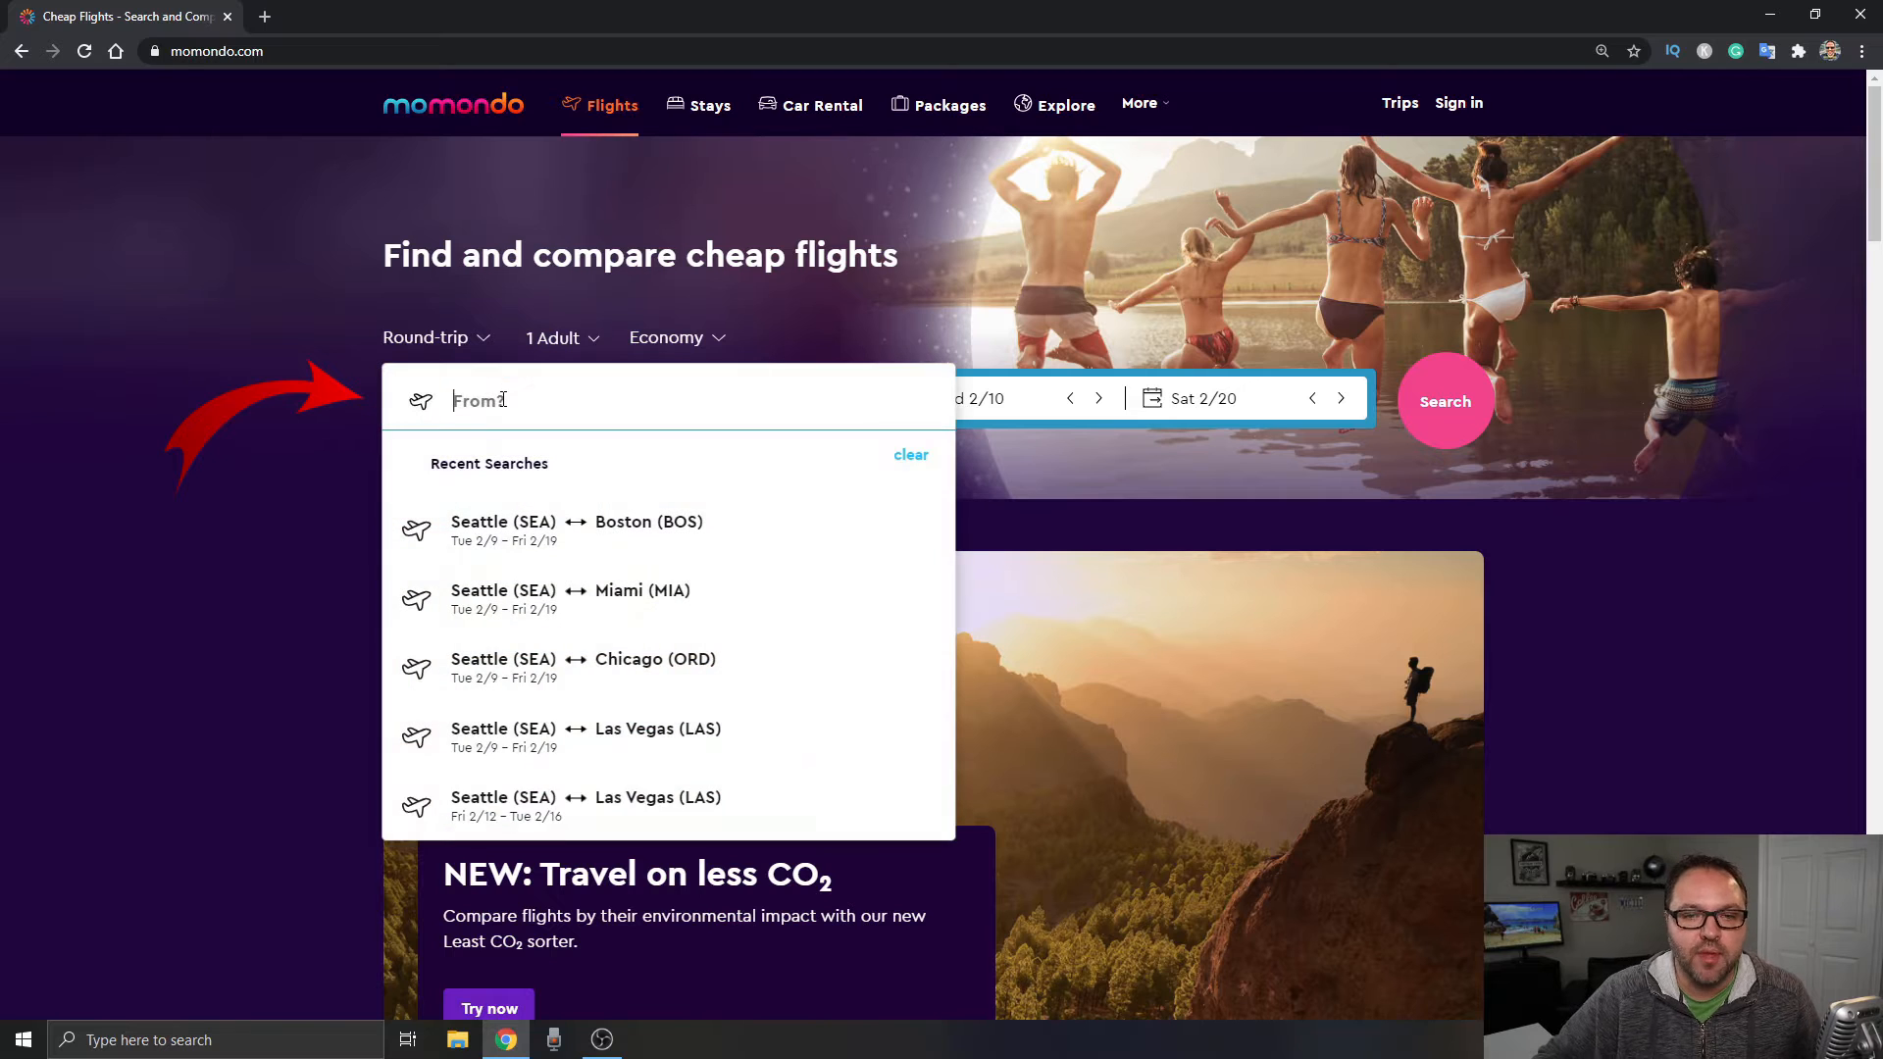
type("seattle")
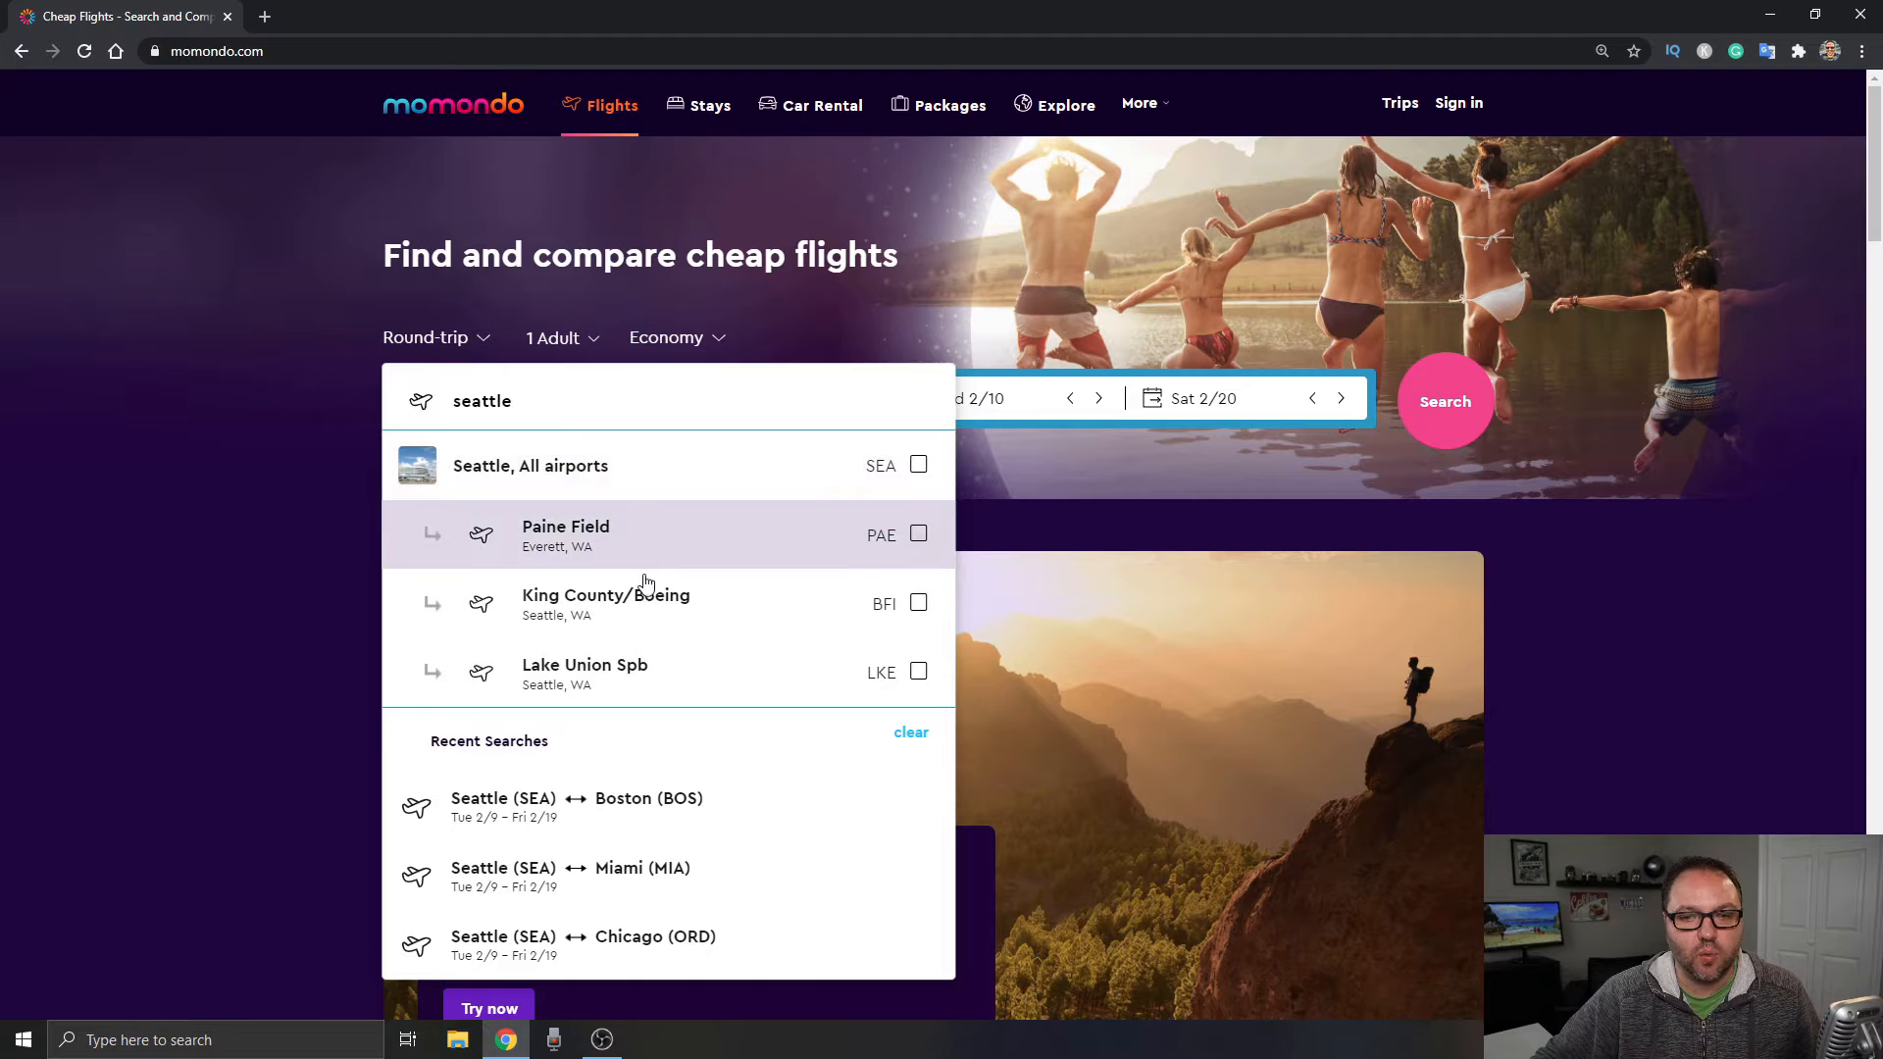
left_click(919, 466)
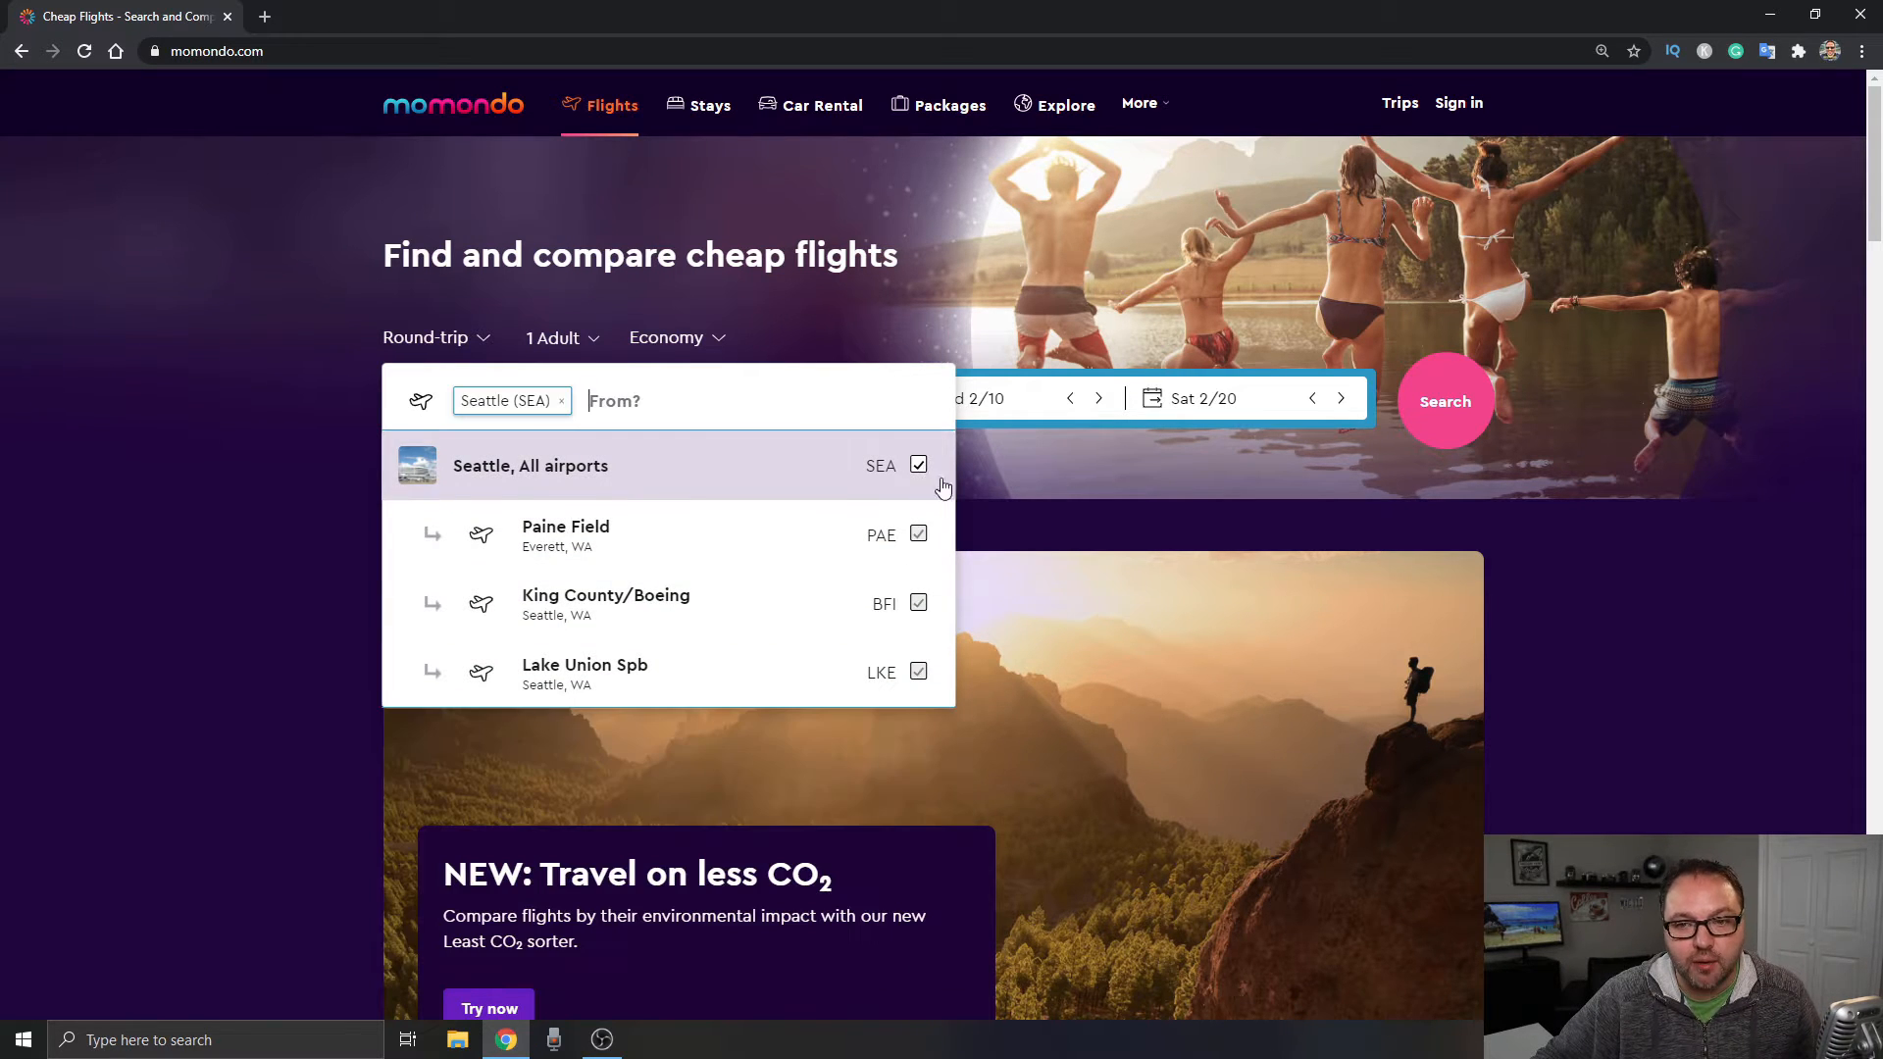
left_click(1622, 664)
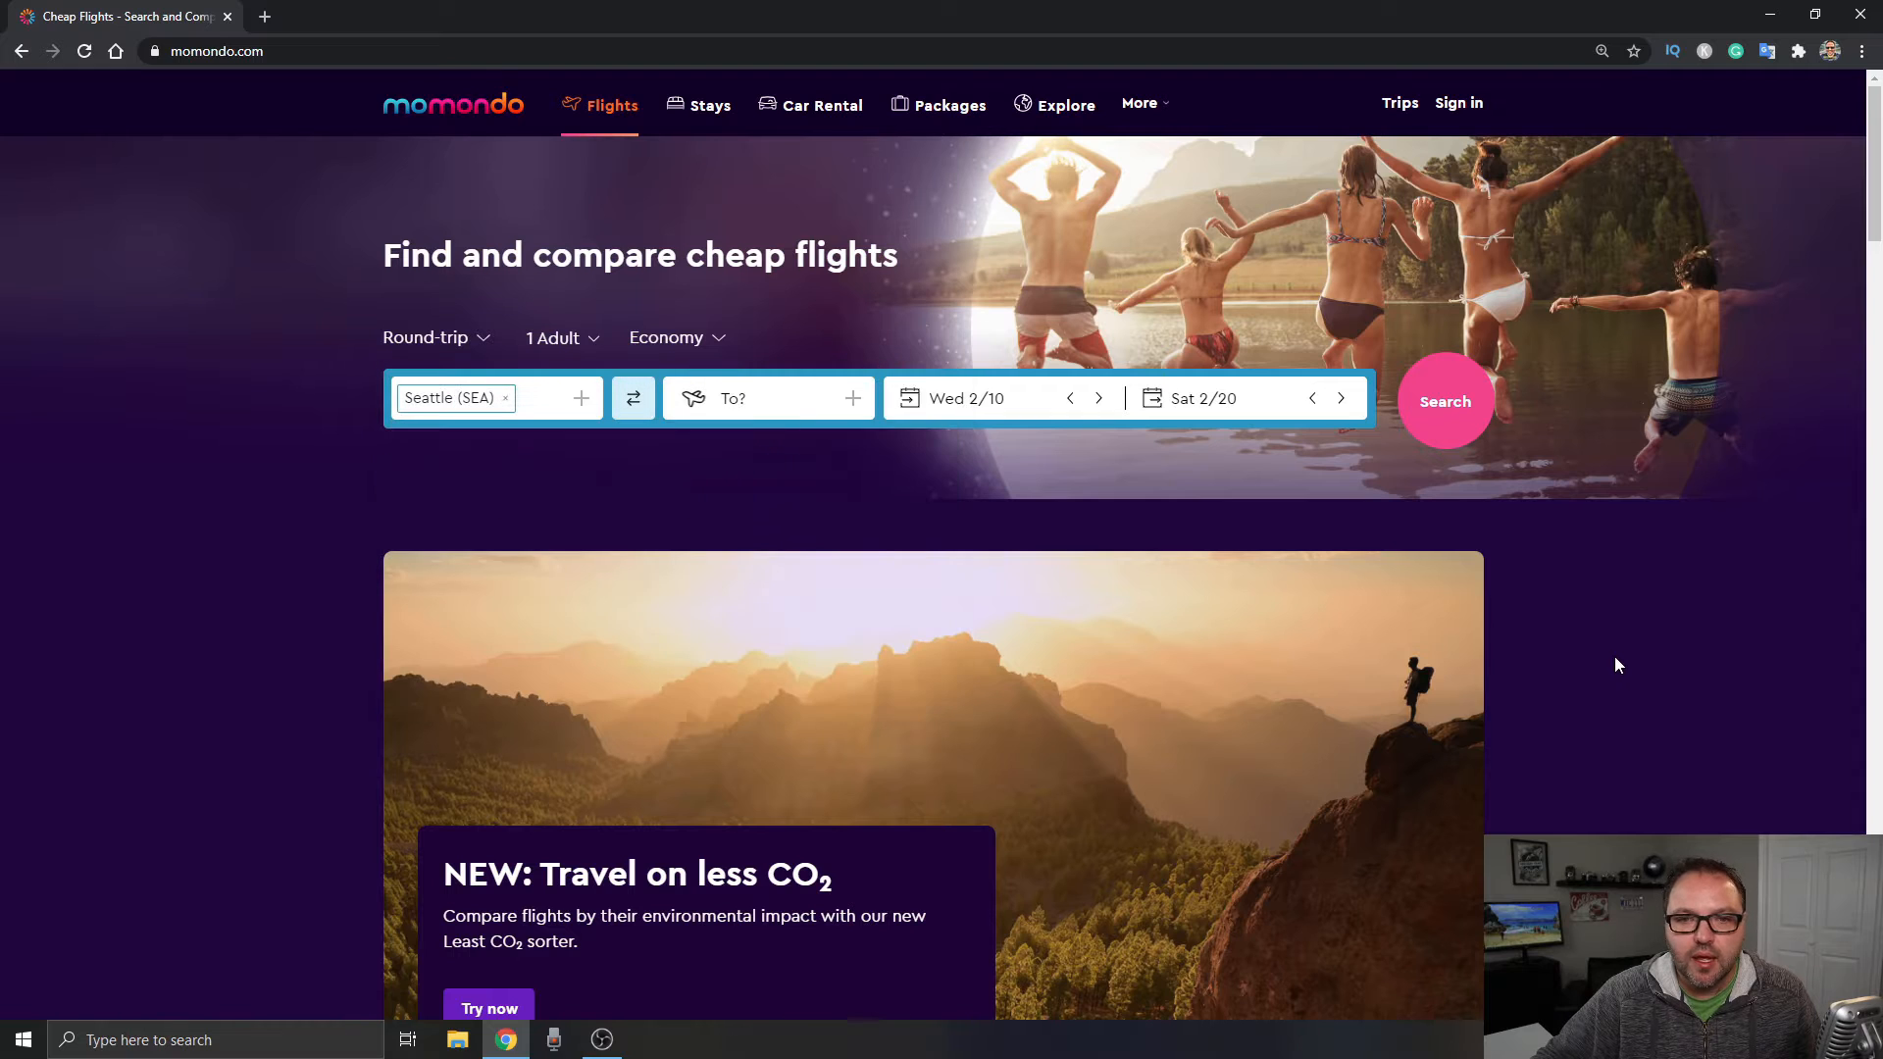
- Review the trip type, traveler and cabin class options for the flight search, keeping Round-trip
left_click(469, 346)
left_click(469, 345)
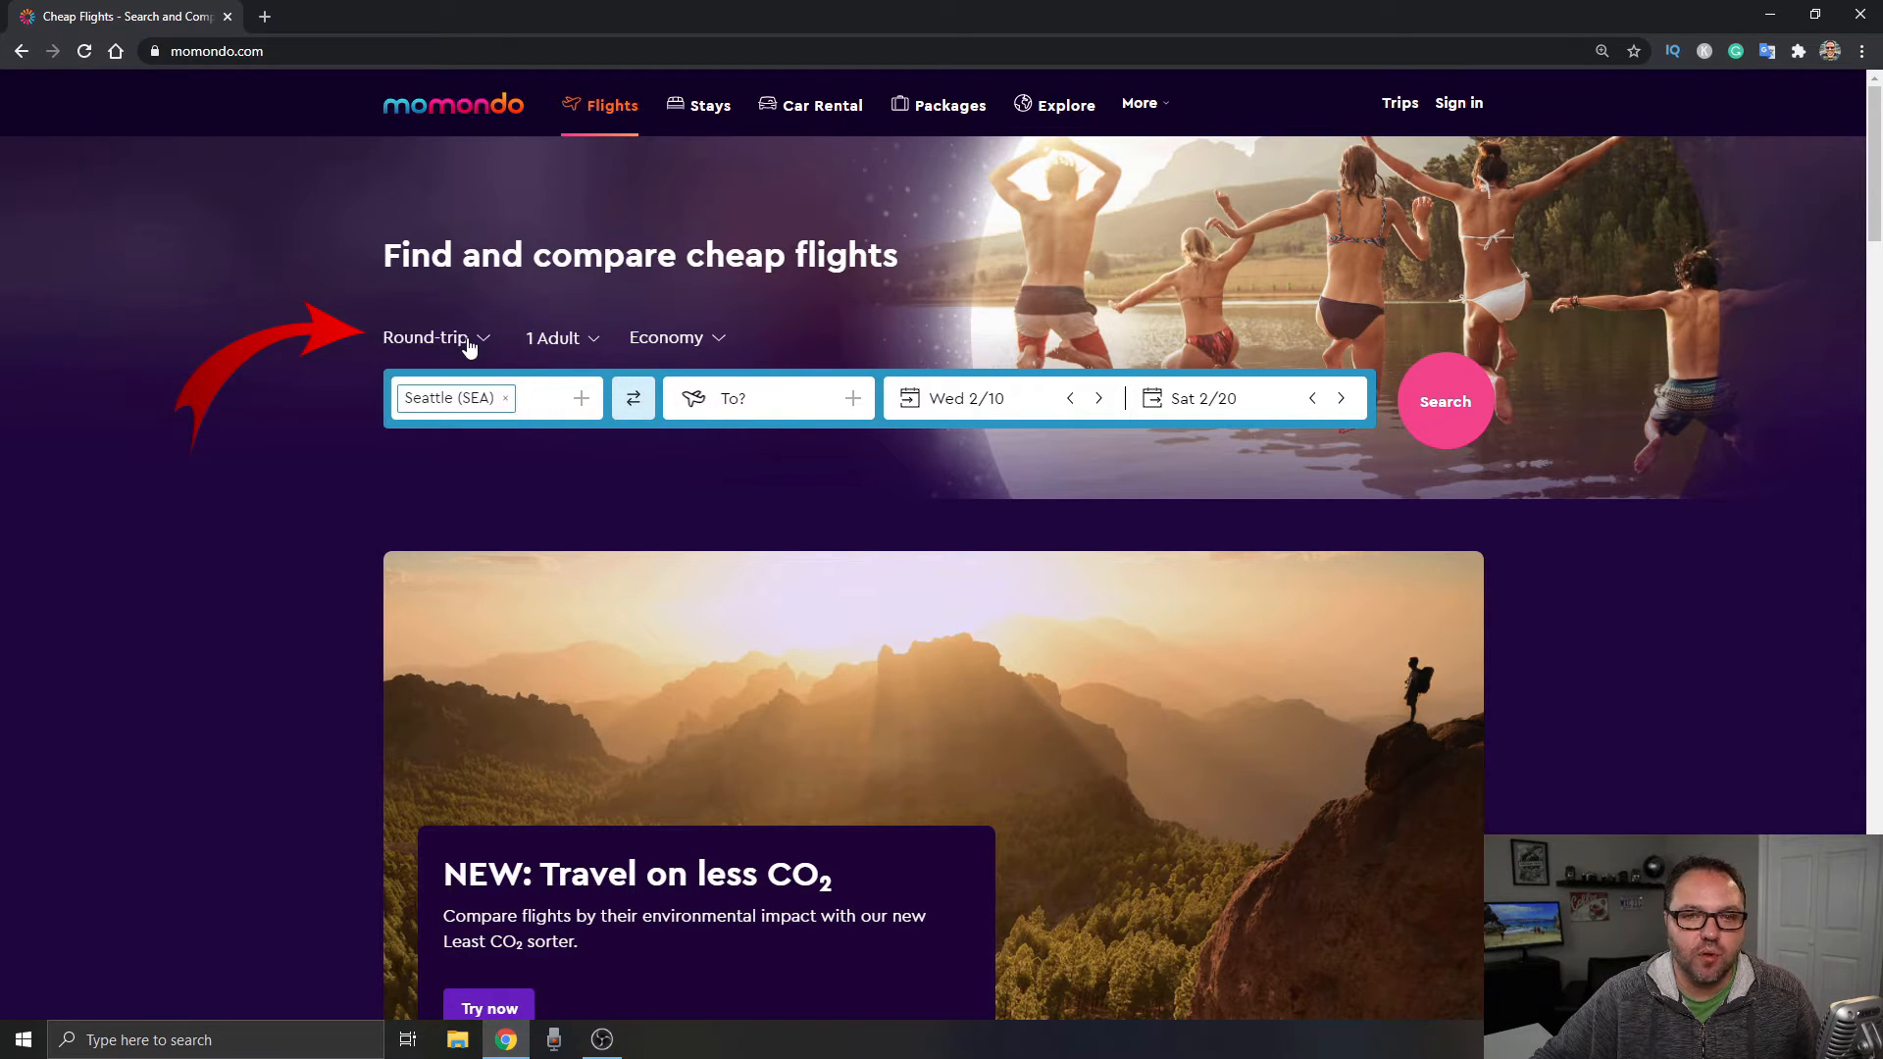
left_click(444, 339)
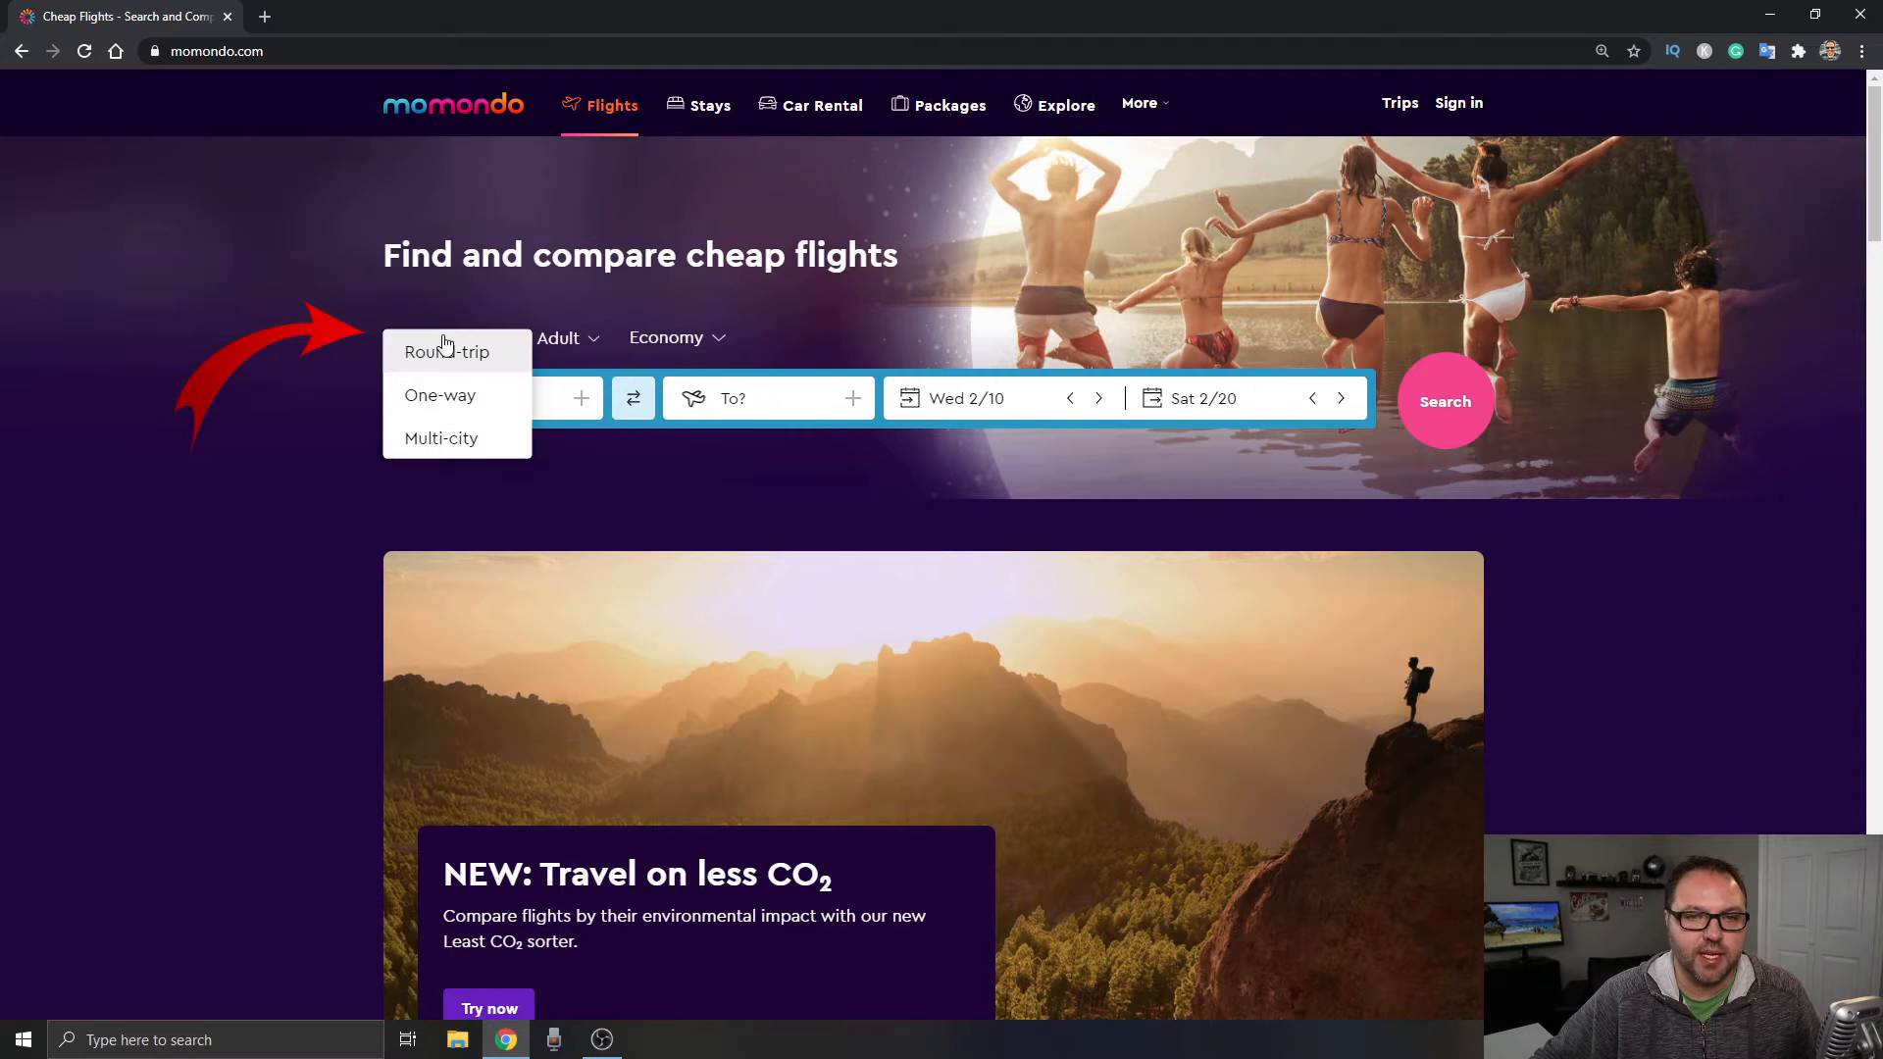
left_click(443, 341)
left_click(585, 345)
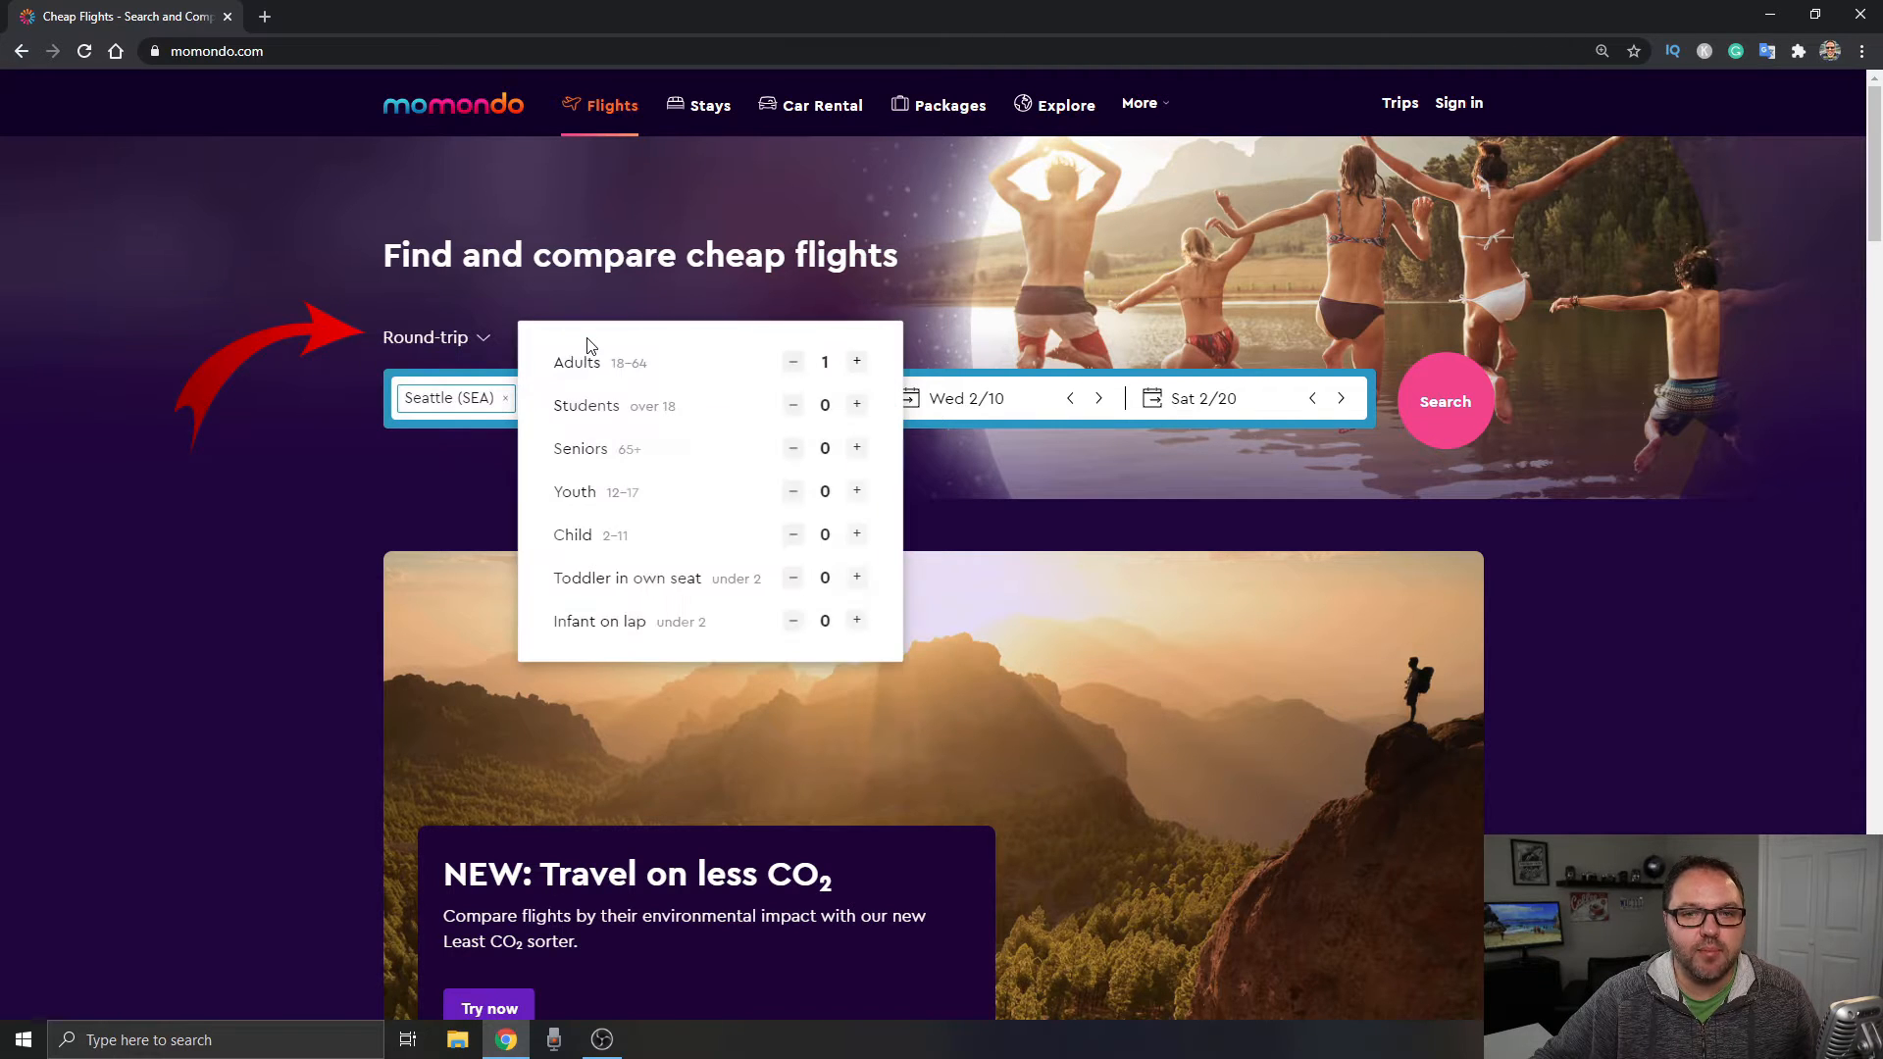
left_click(157, 376)
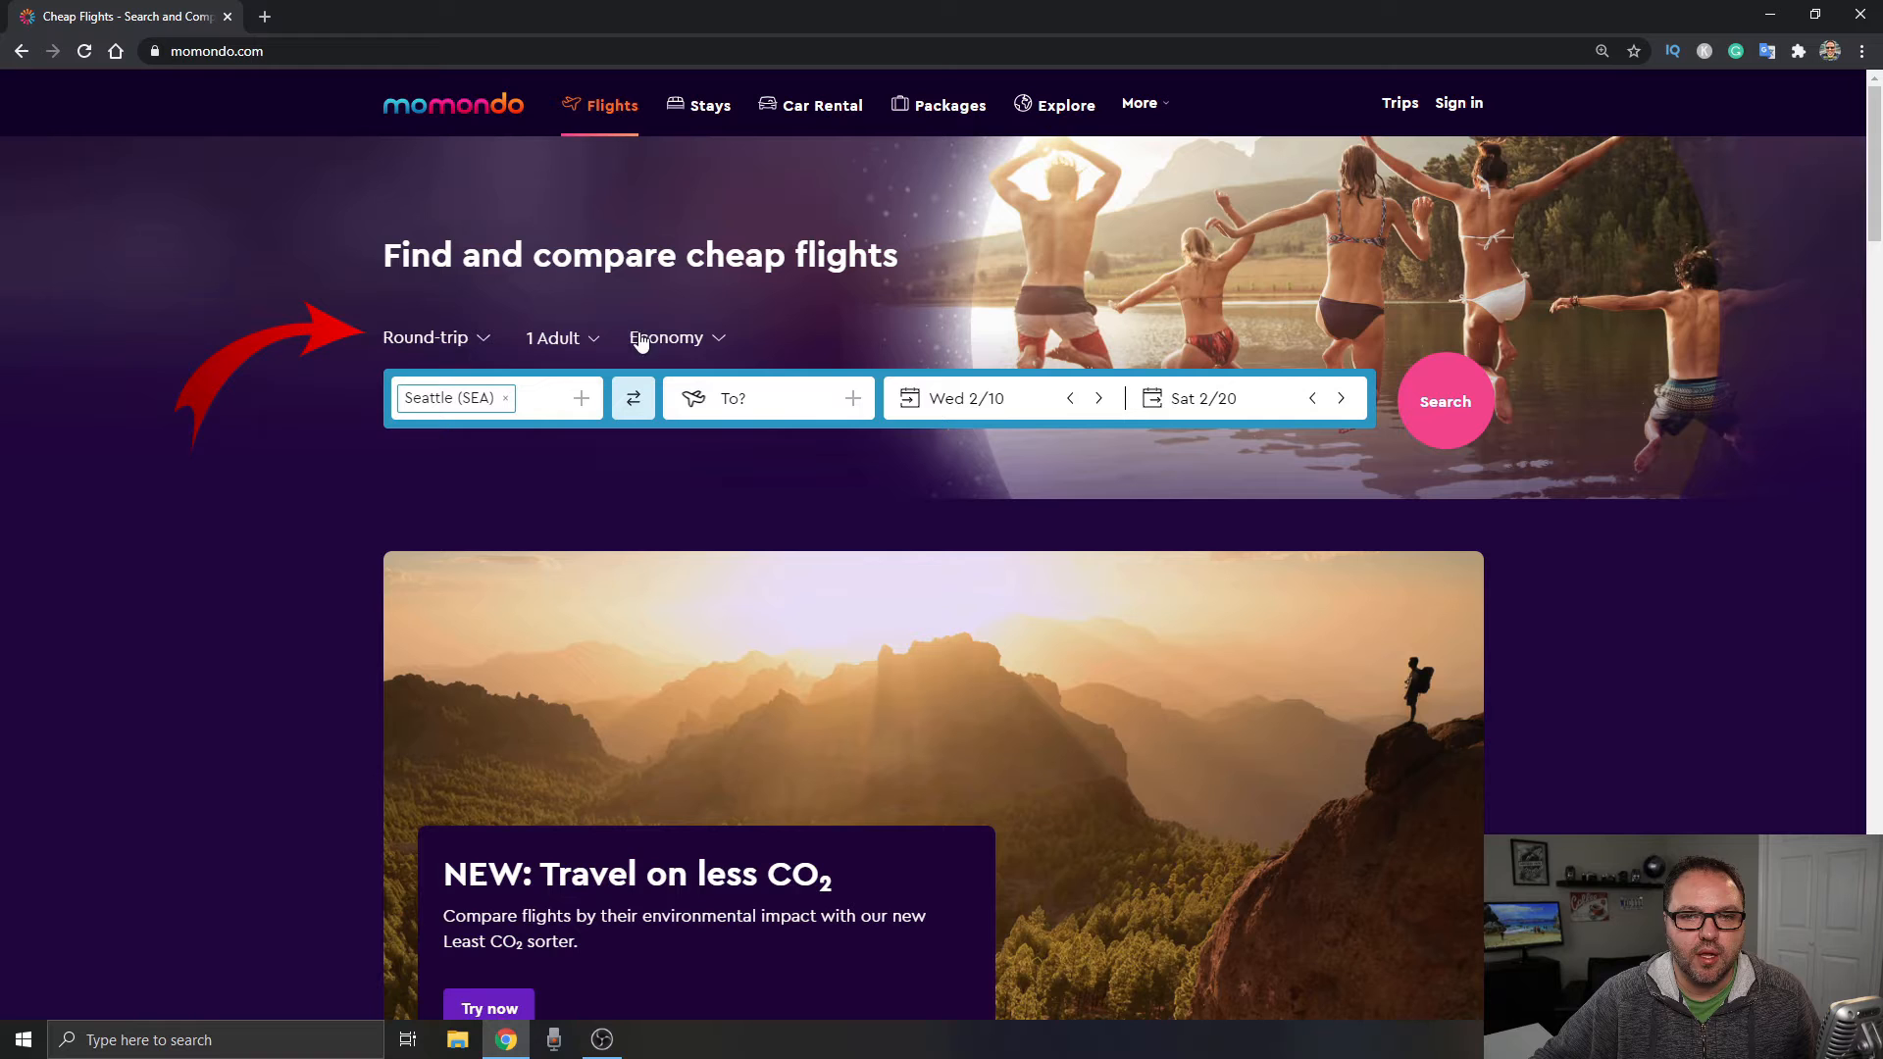
left_click(700, 340)
left_click(110, 370)
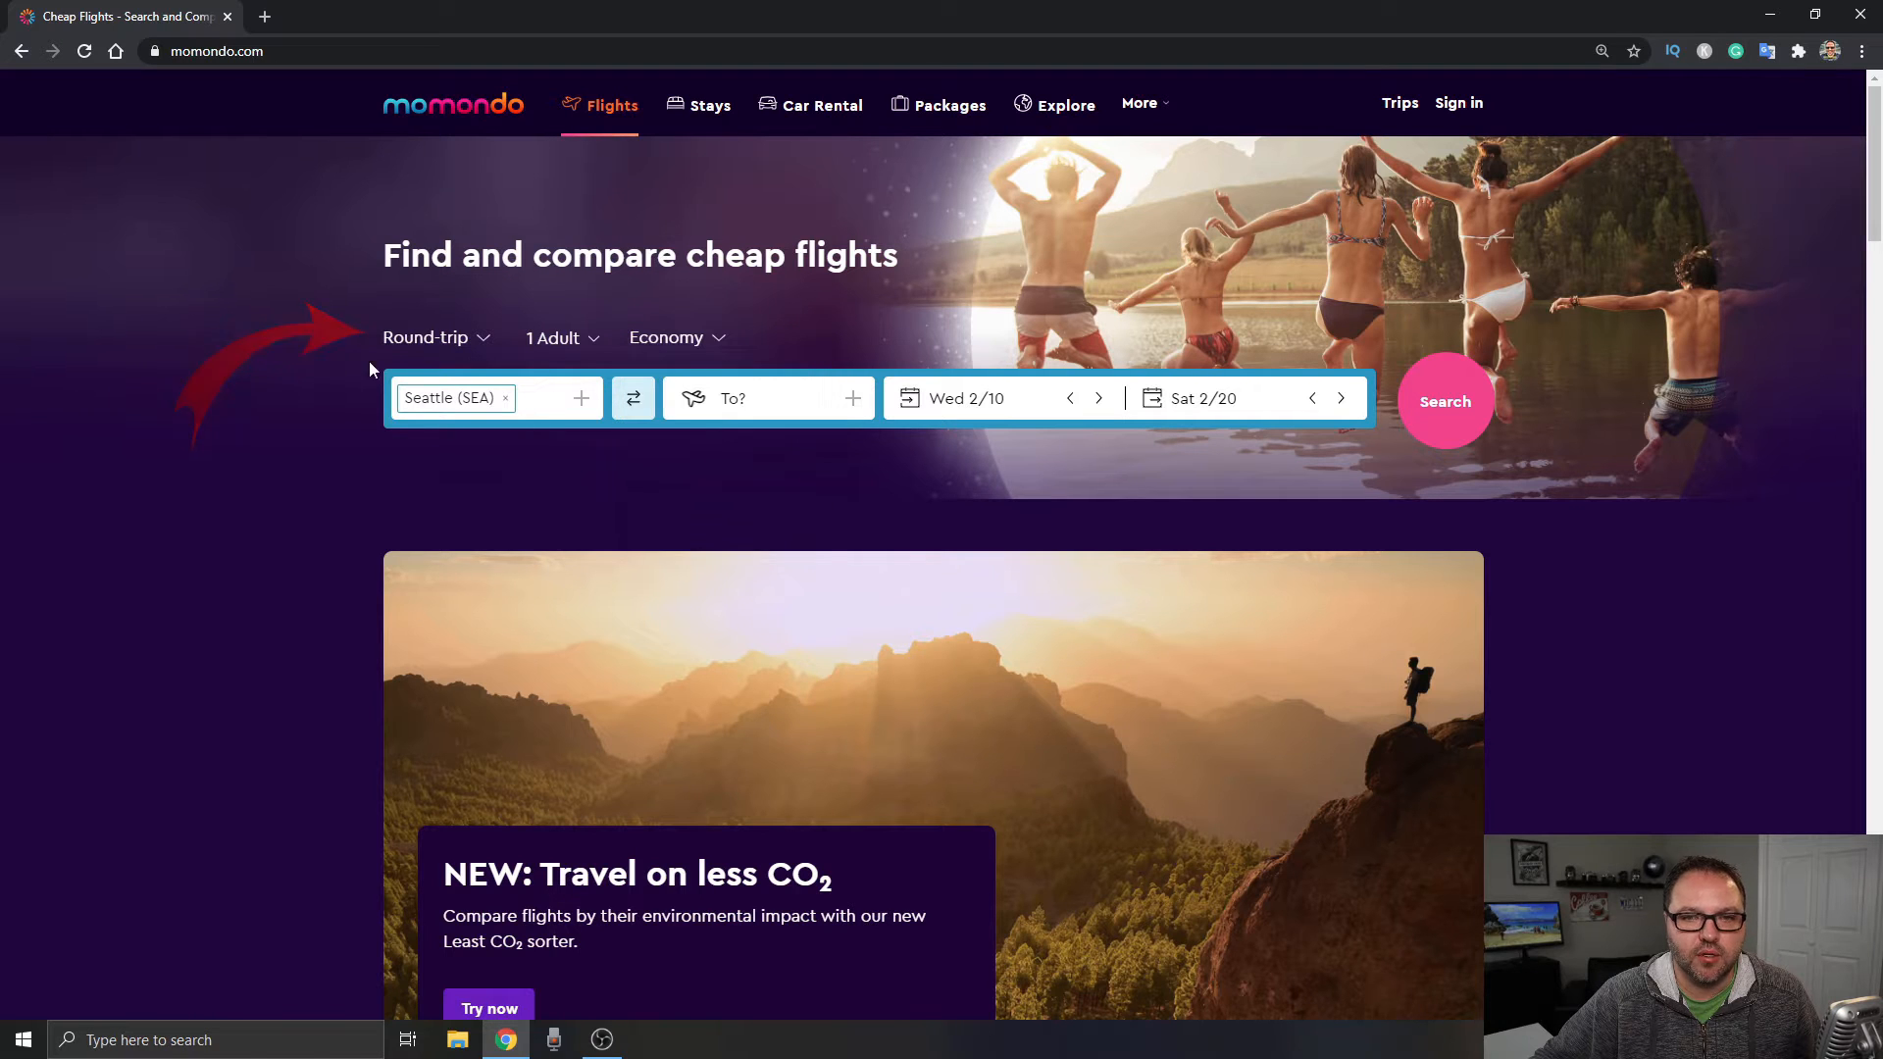
- Set the travelers to 2 adults and choose the anywhere search as the destination
left_click(554, 348)
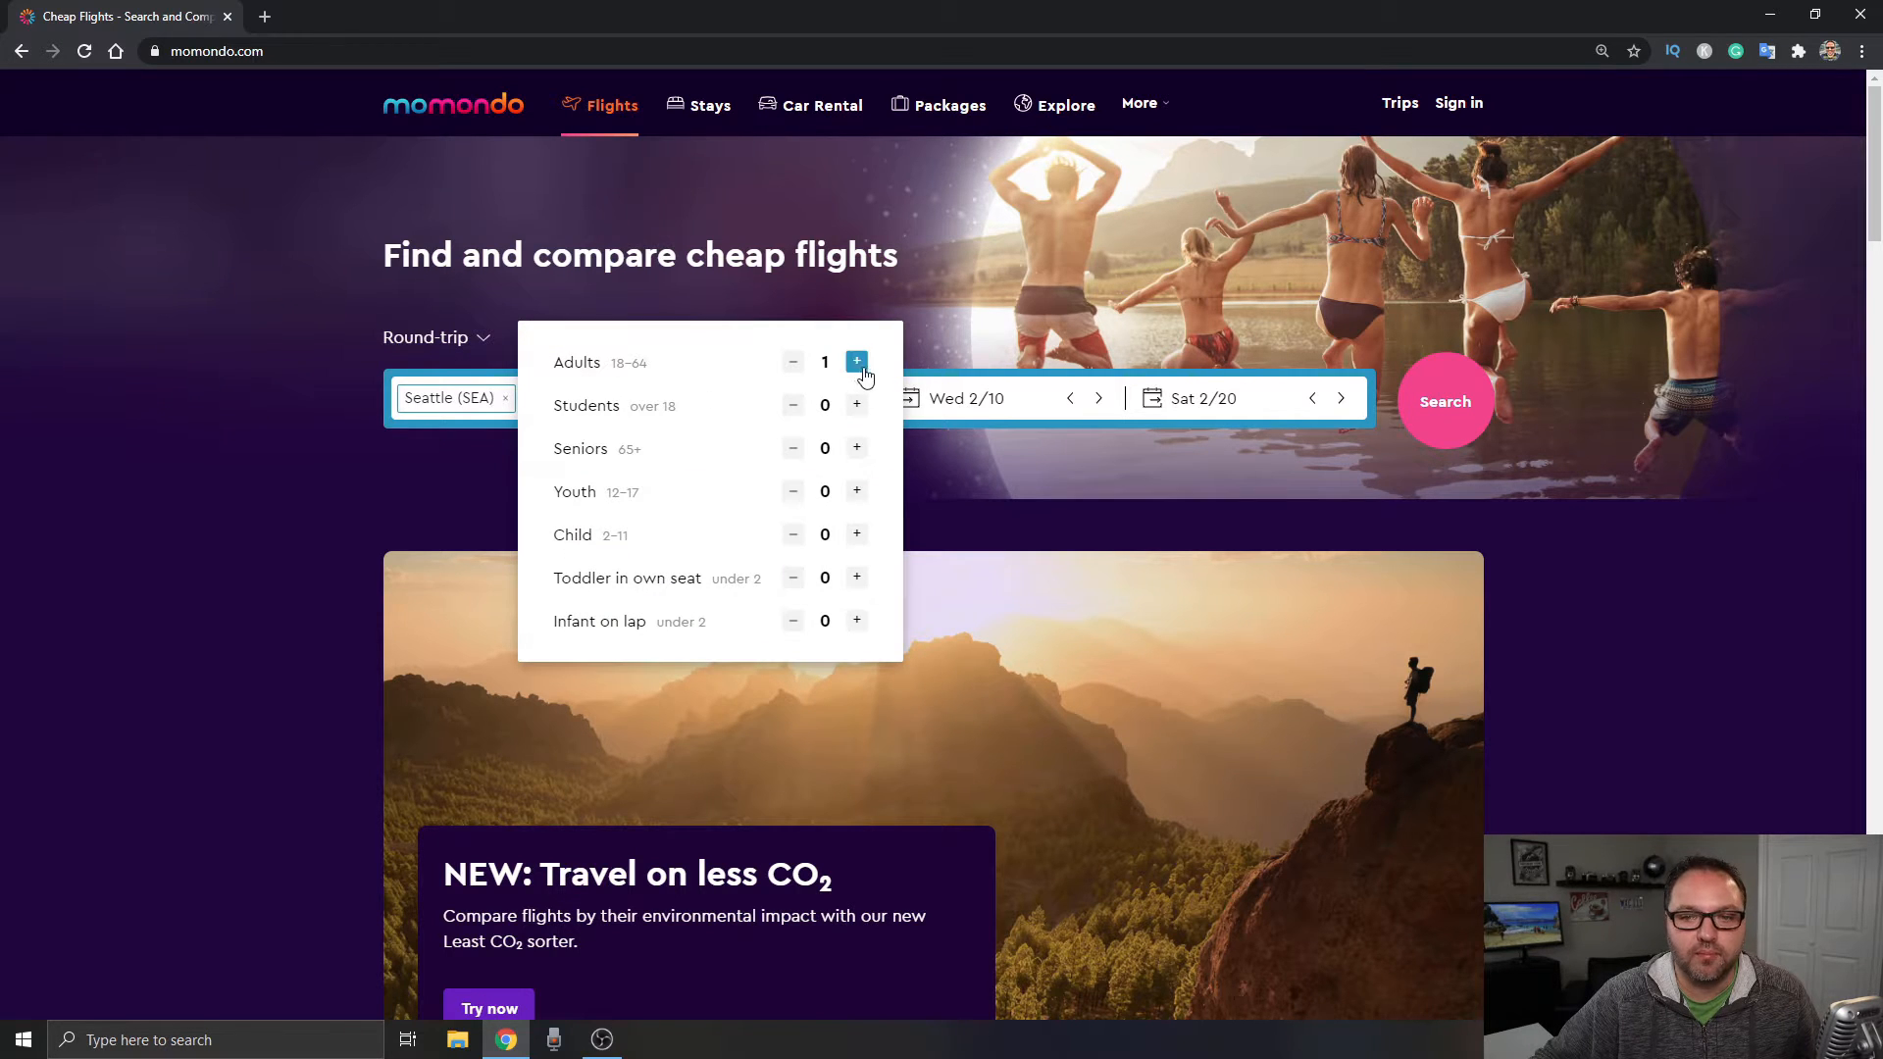
left_click(856, 362)
left_click(239, 374)
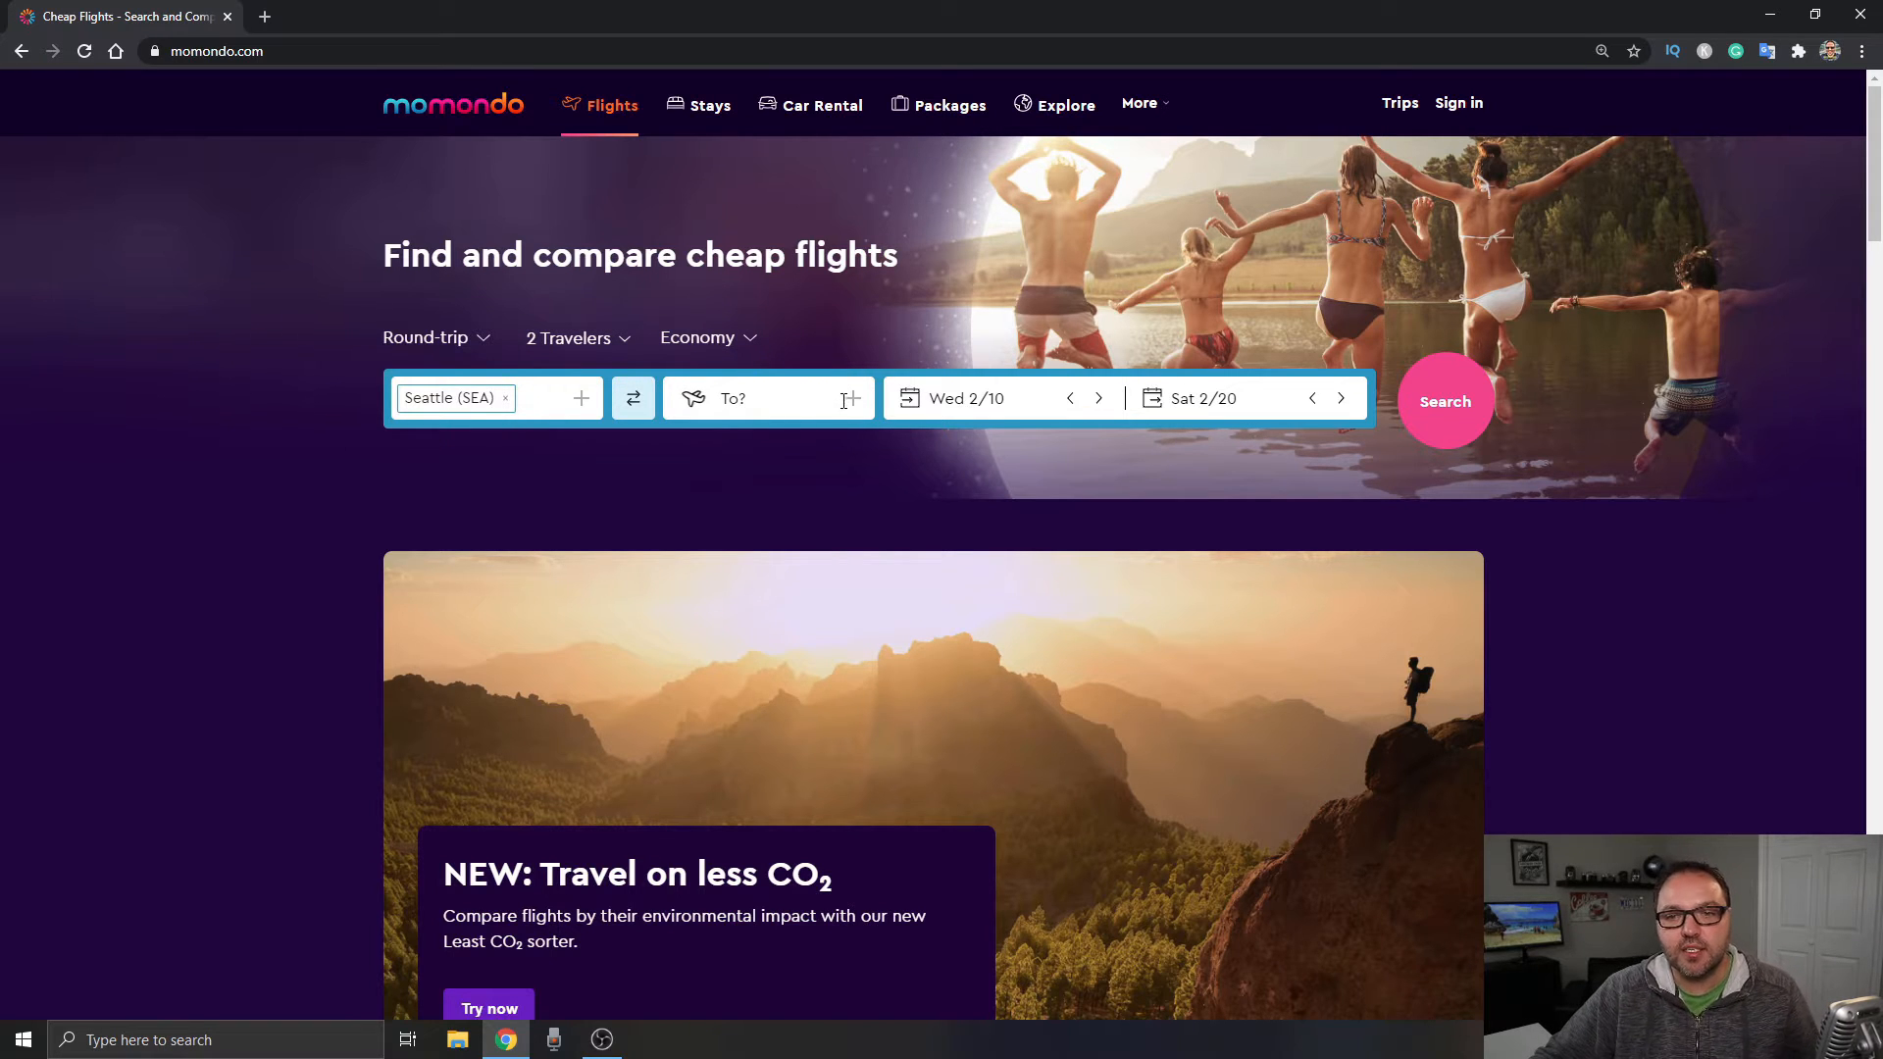
left_click(781, 404)
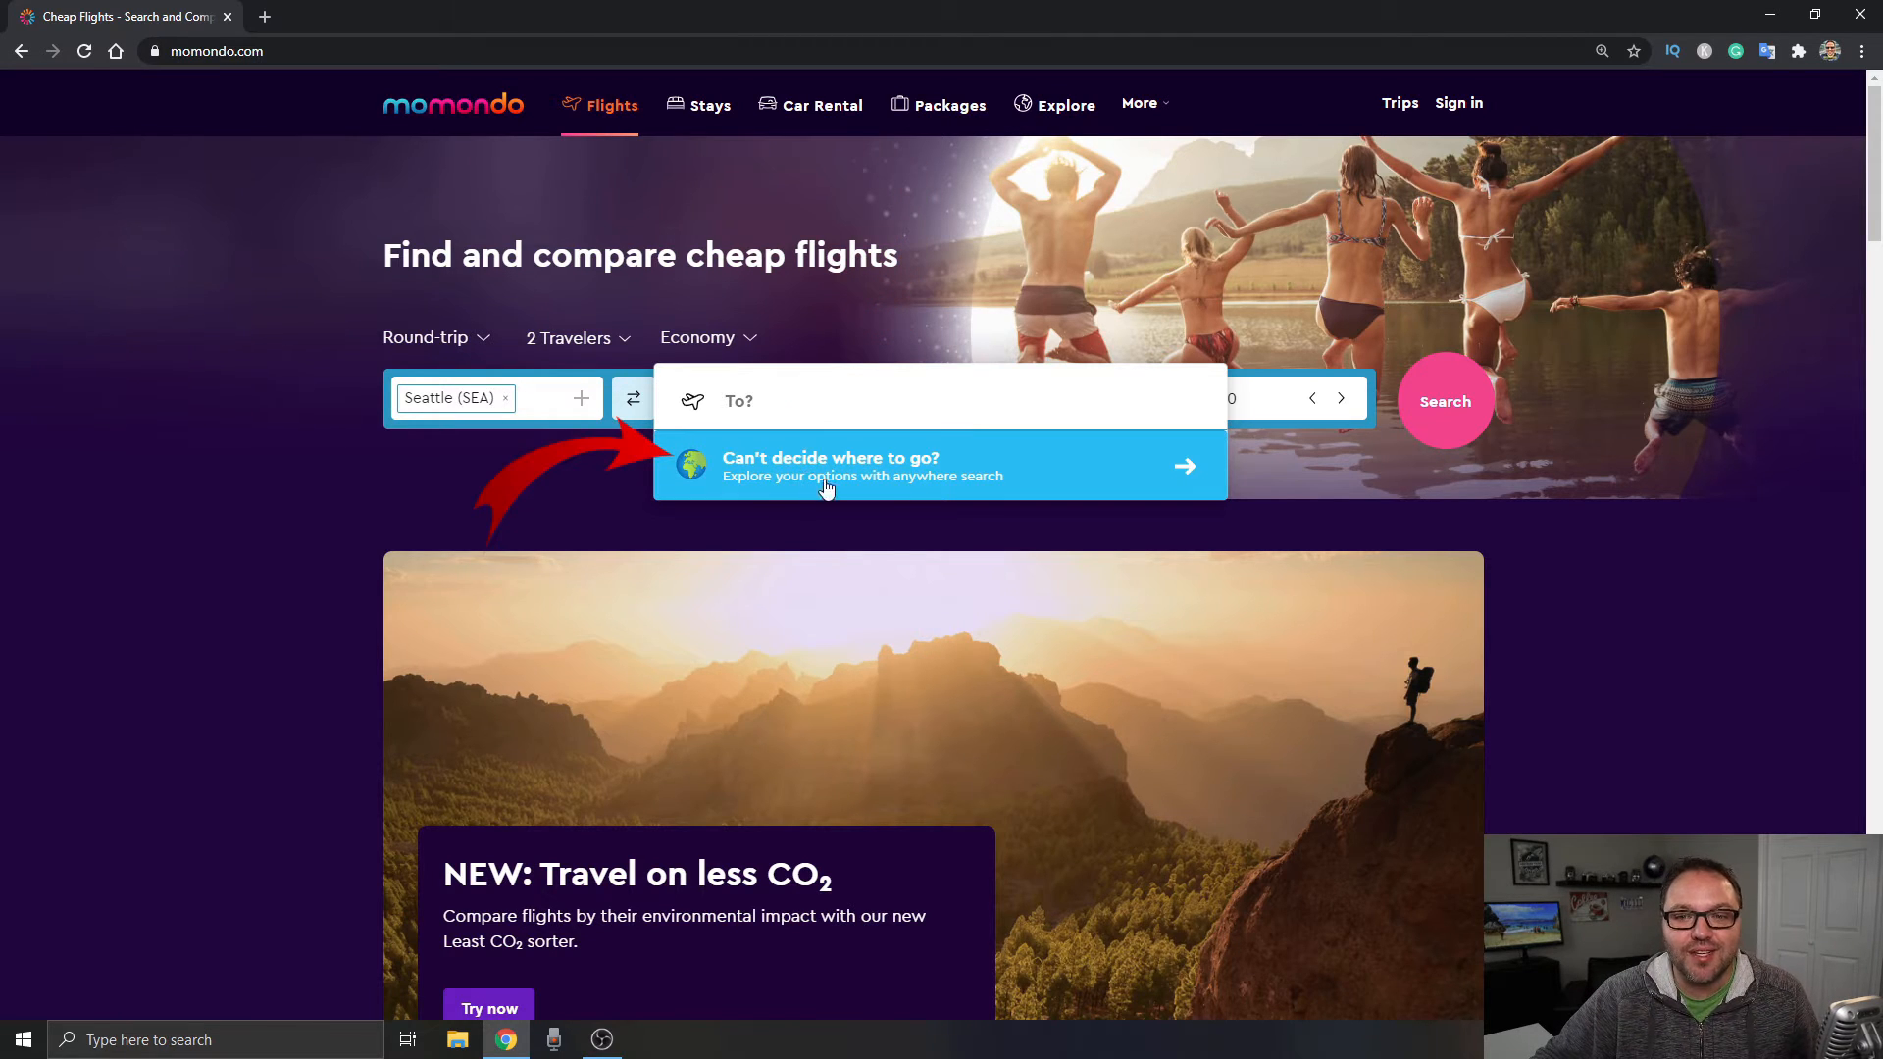
left_click(1069, 478)
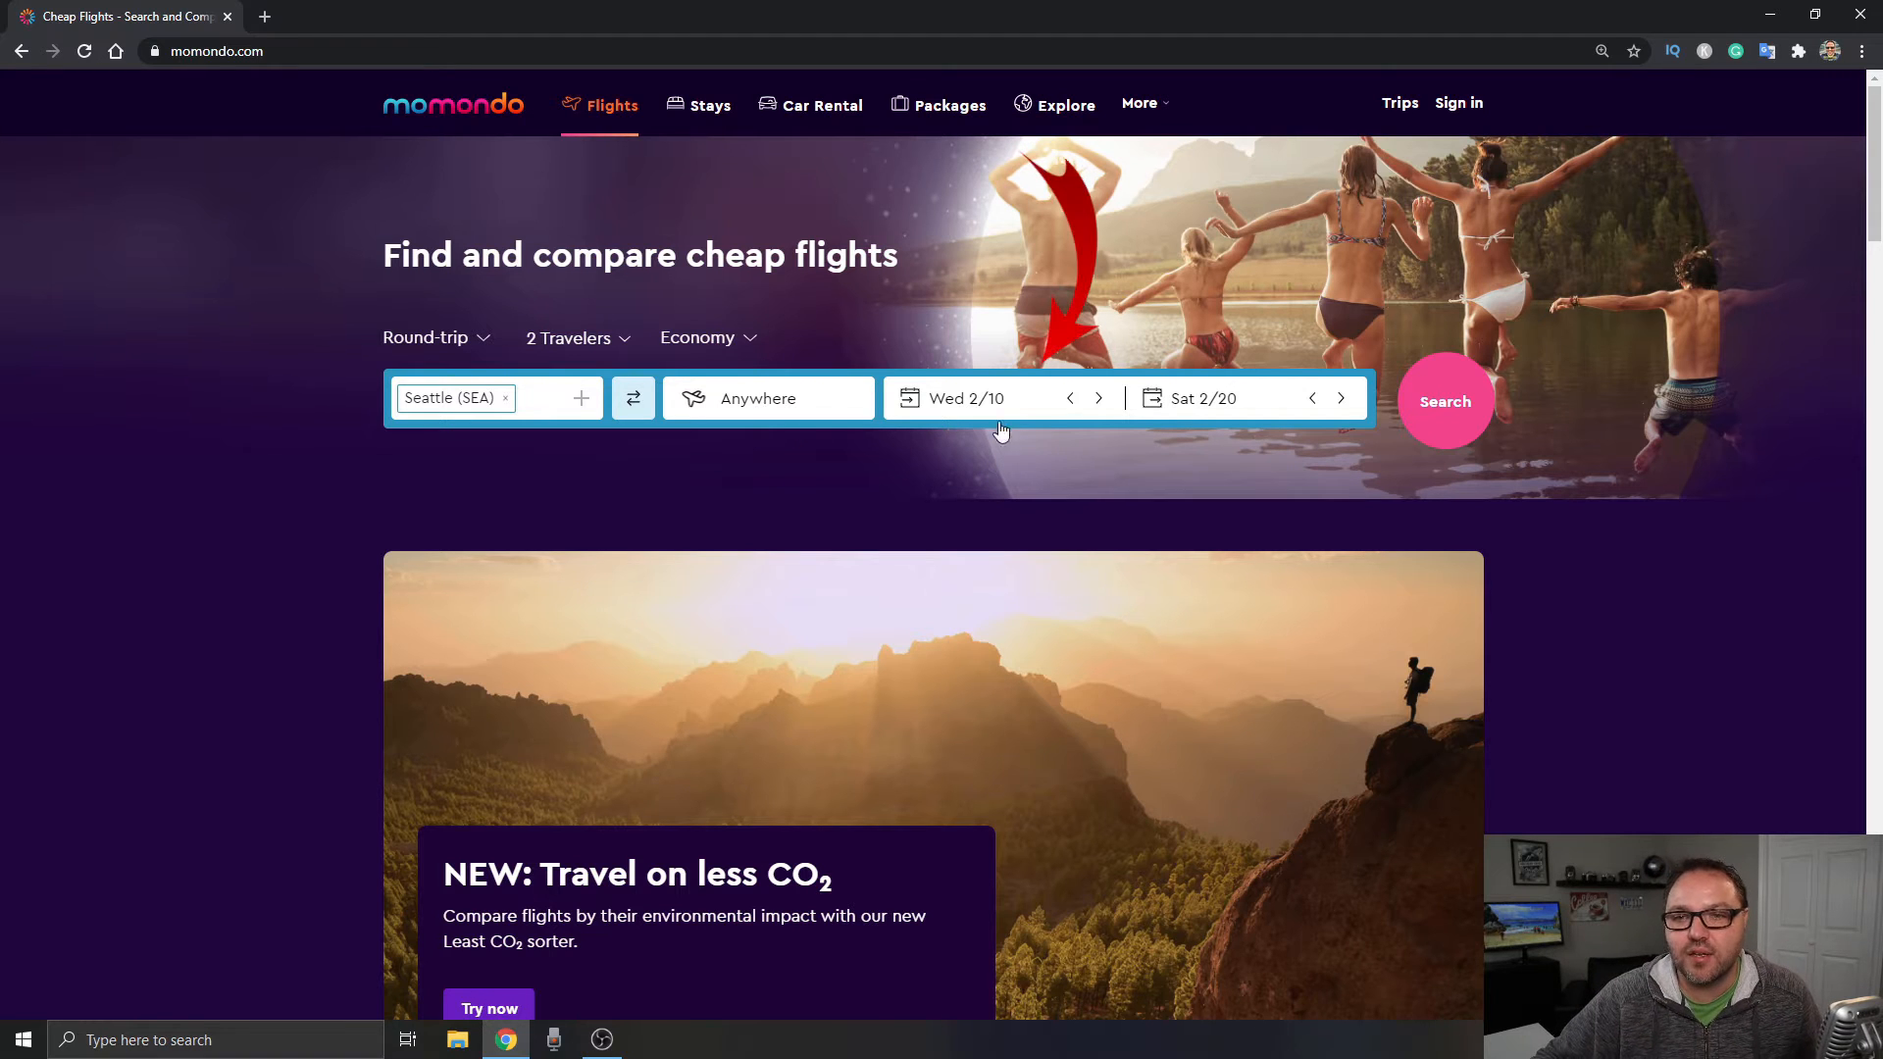
- Set the departure to Saturday, February 6 and the return to Saturday, February 13, 2021, and run the flight search
left_click(1026, 402)
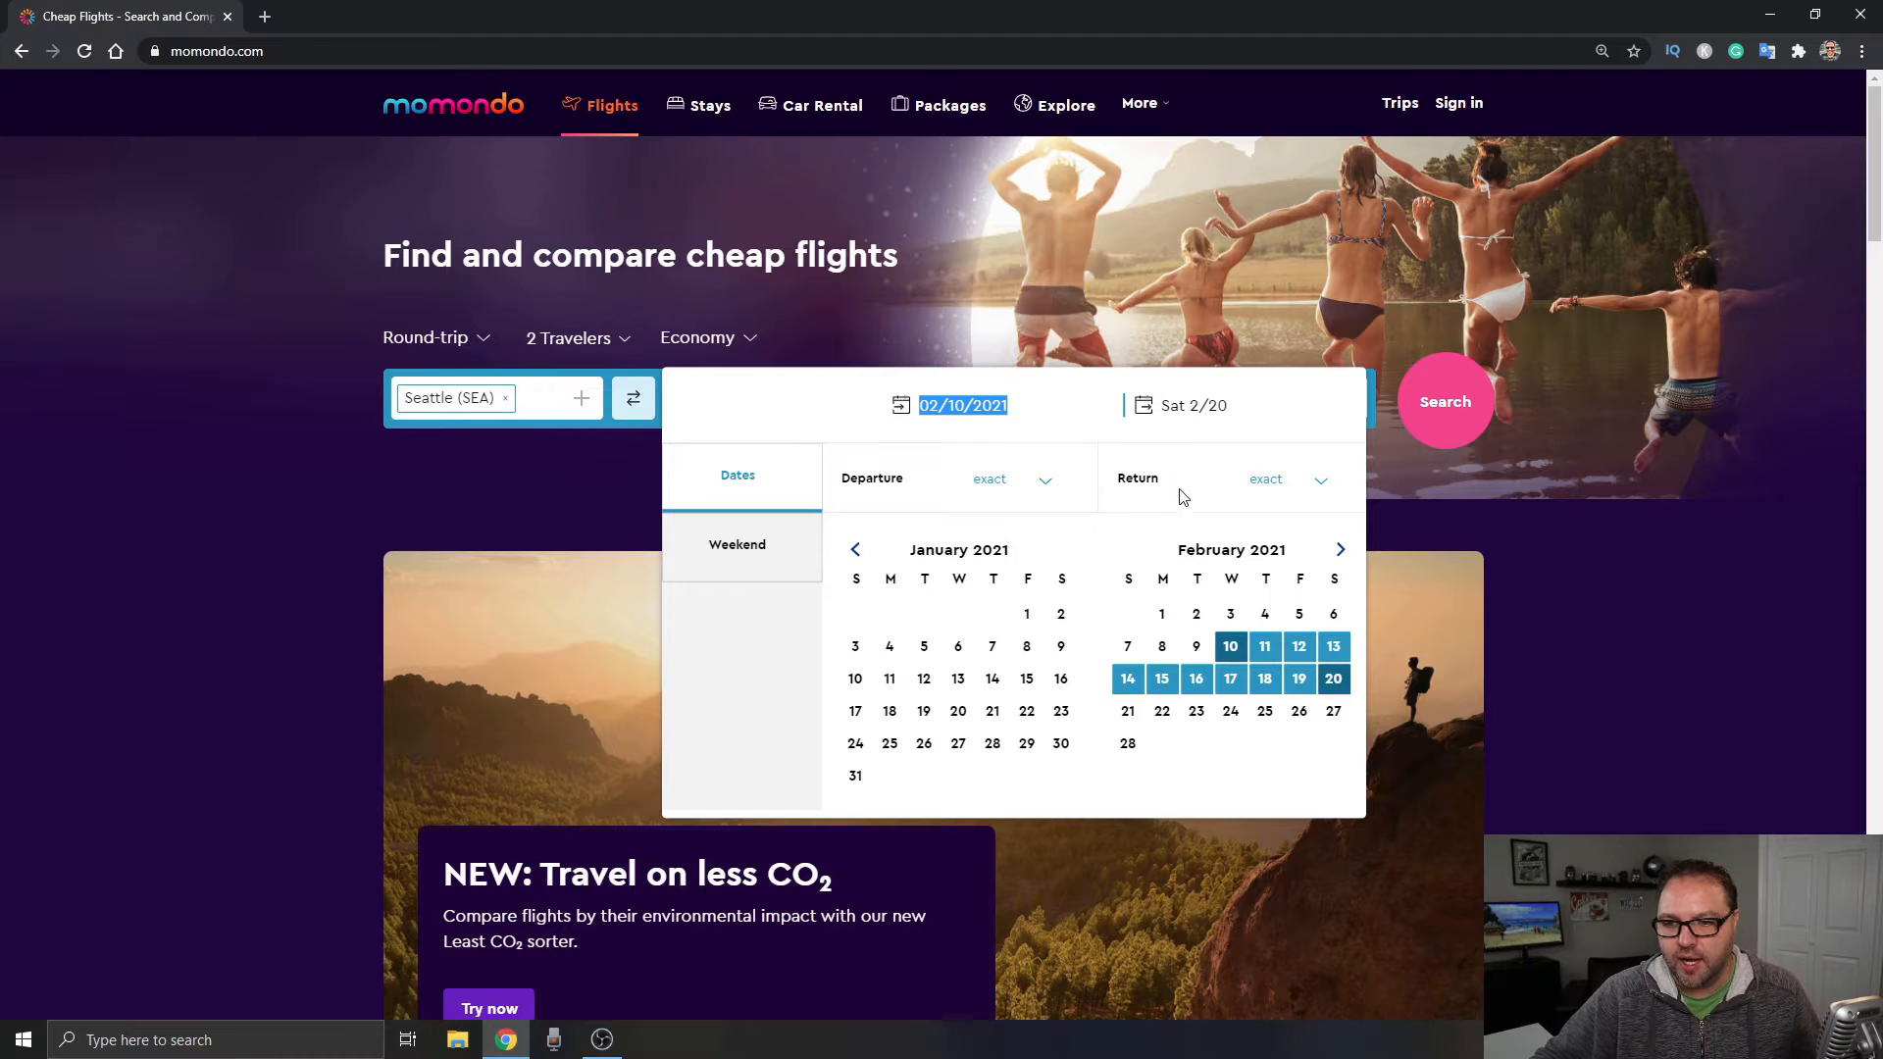
left_click(1219, 608)
left_click(1334, 615)
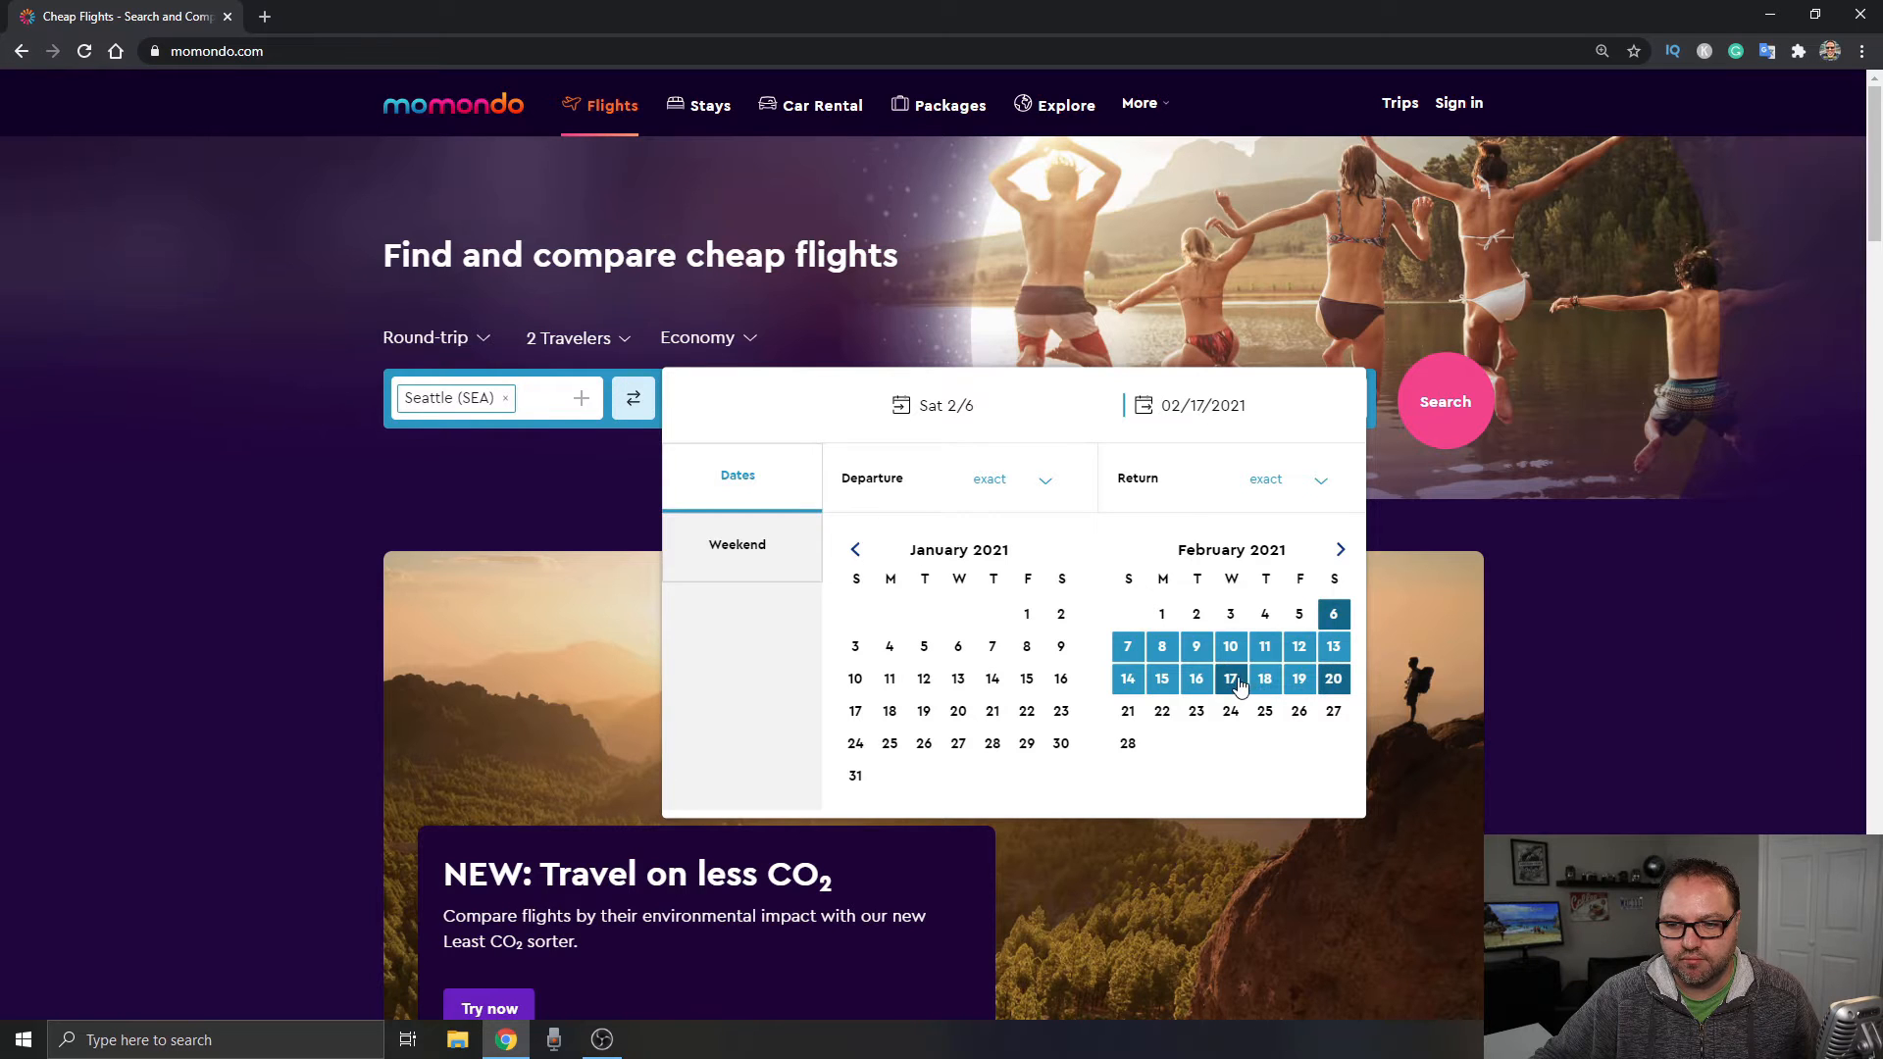
left_click(1334, 649)
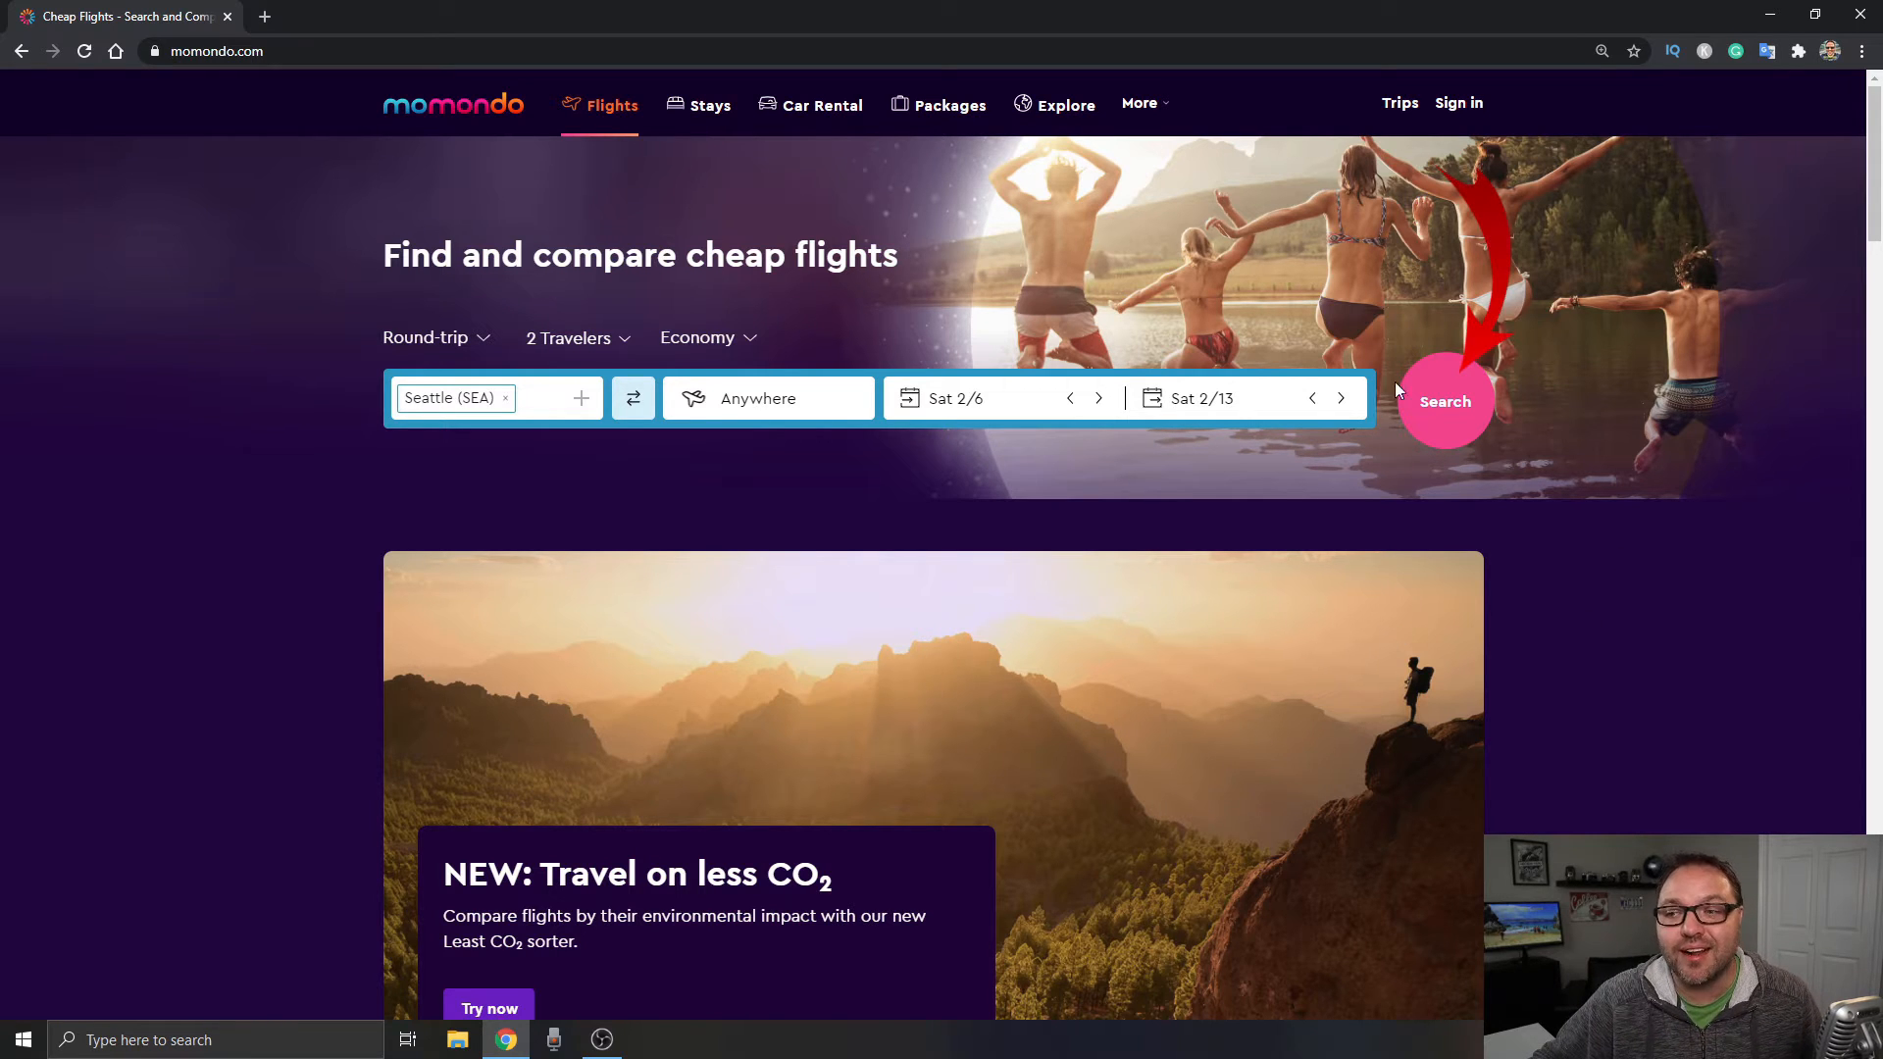
left_click(1446, 423)
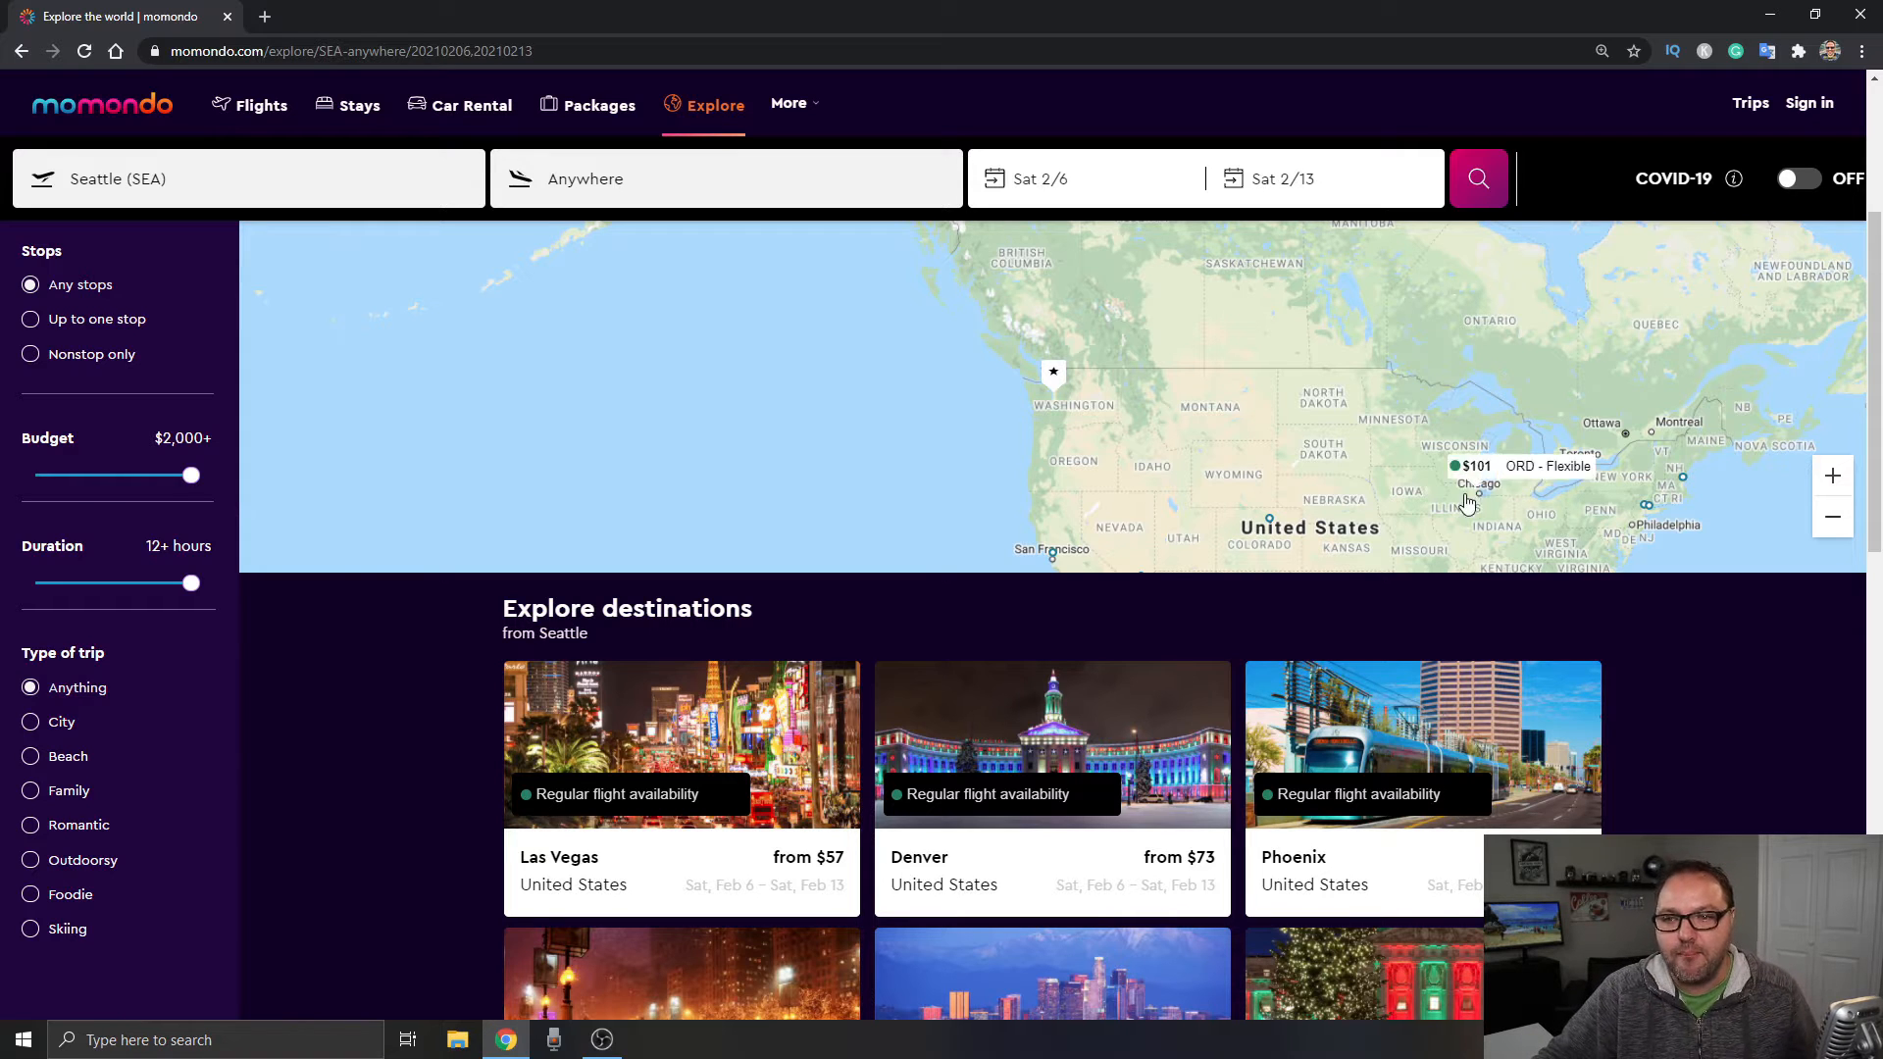
- Limit the explored destinations to a budget of $490 and a flight duration of 8 hours
left_click_drag(1458, 490, 1174, 363)
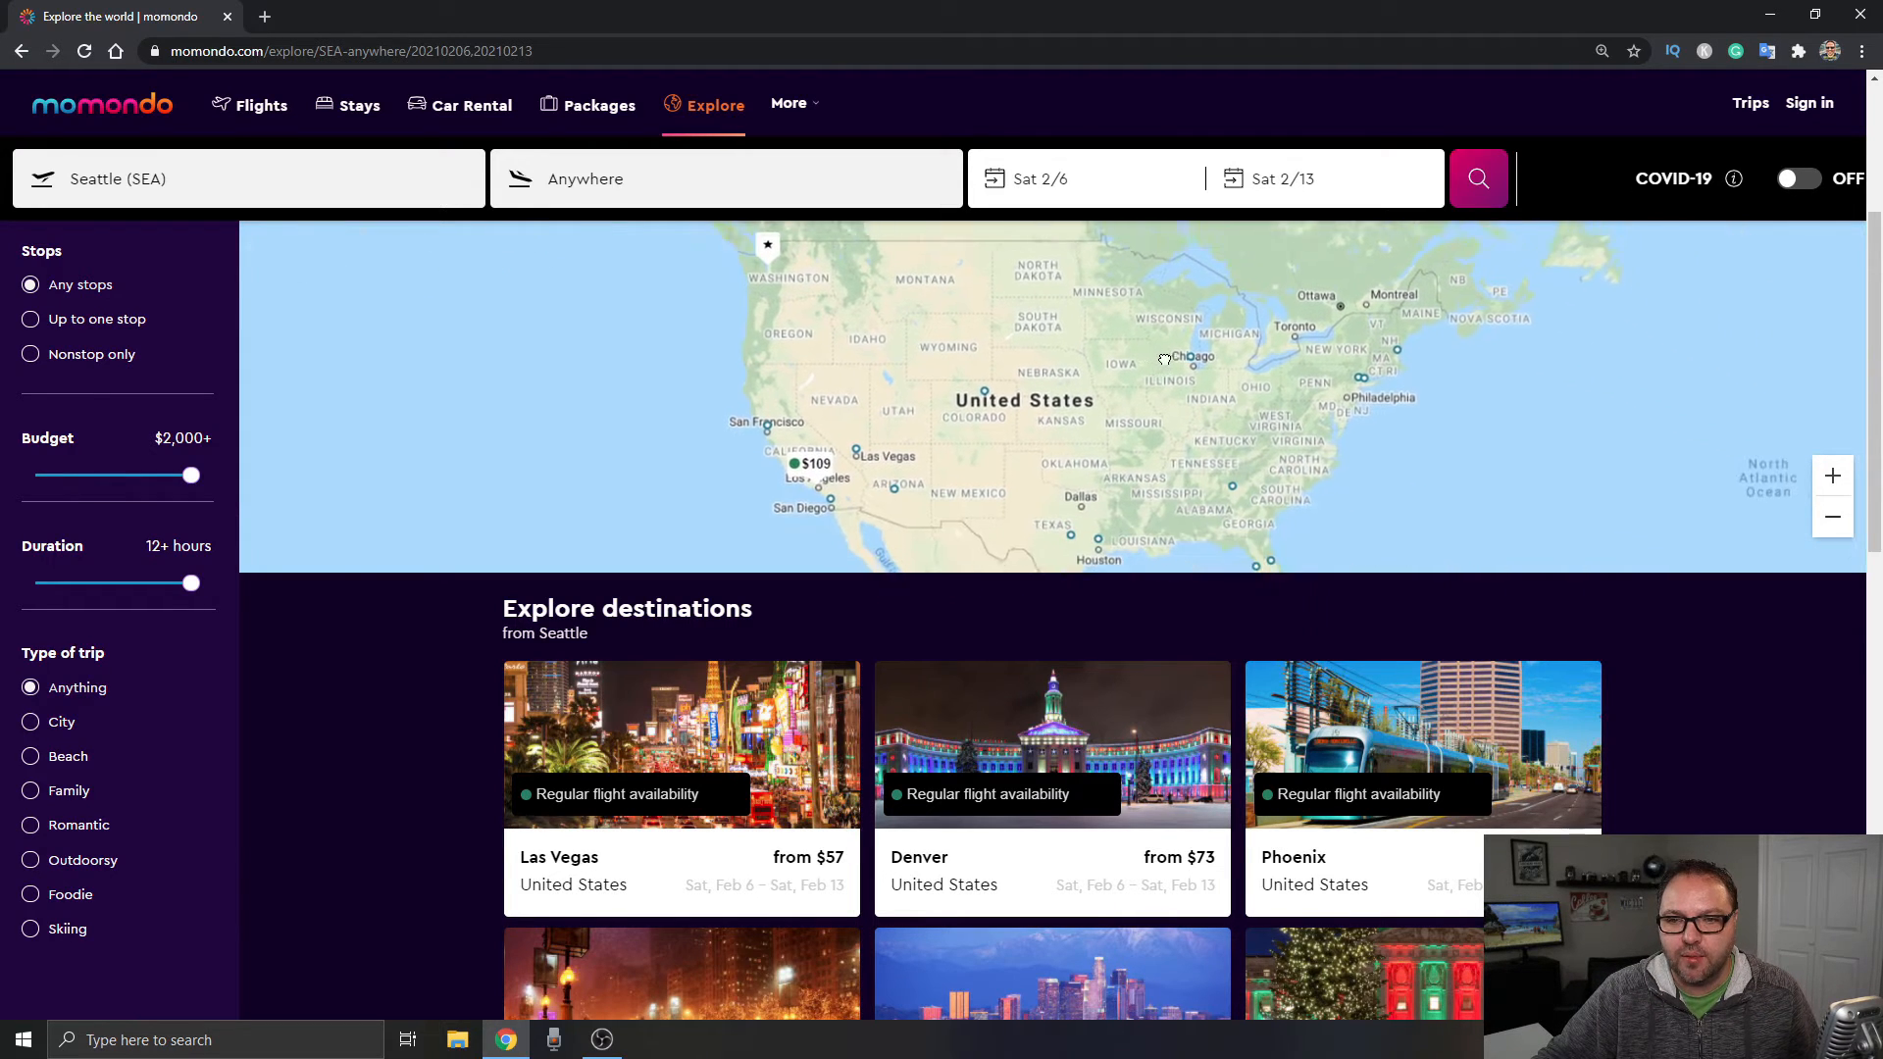
left_click(1833, 476)
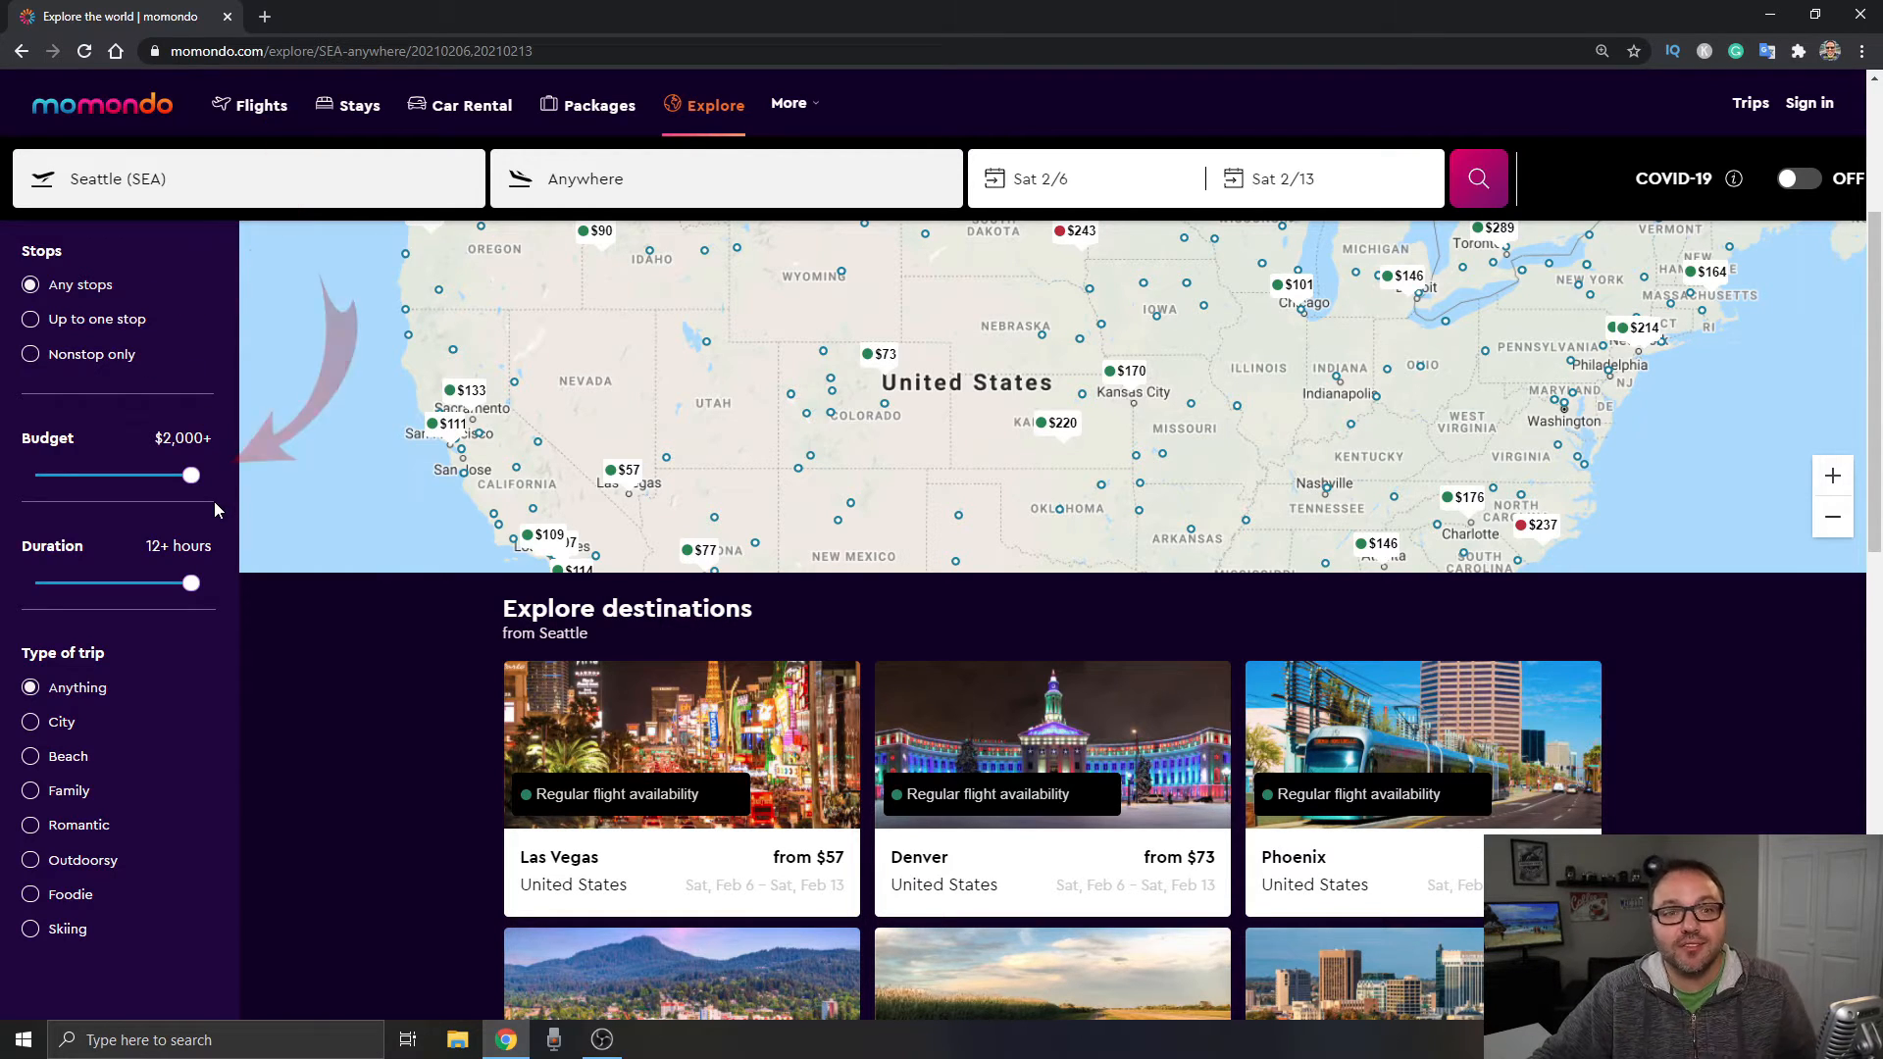
left_click_drag(193, 479, 152, 471)
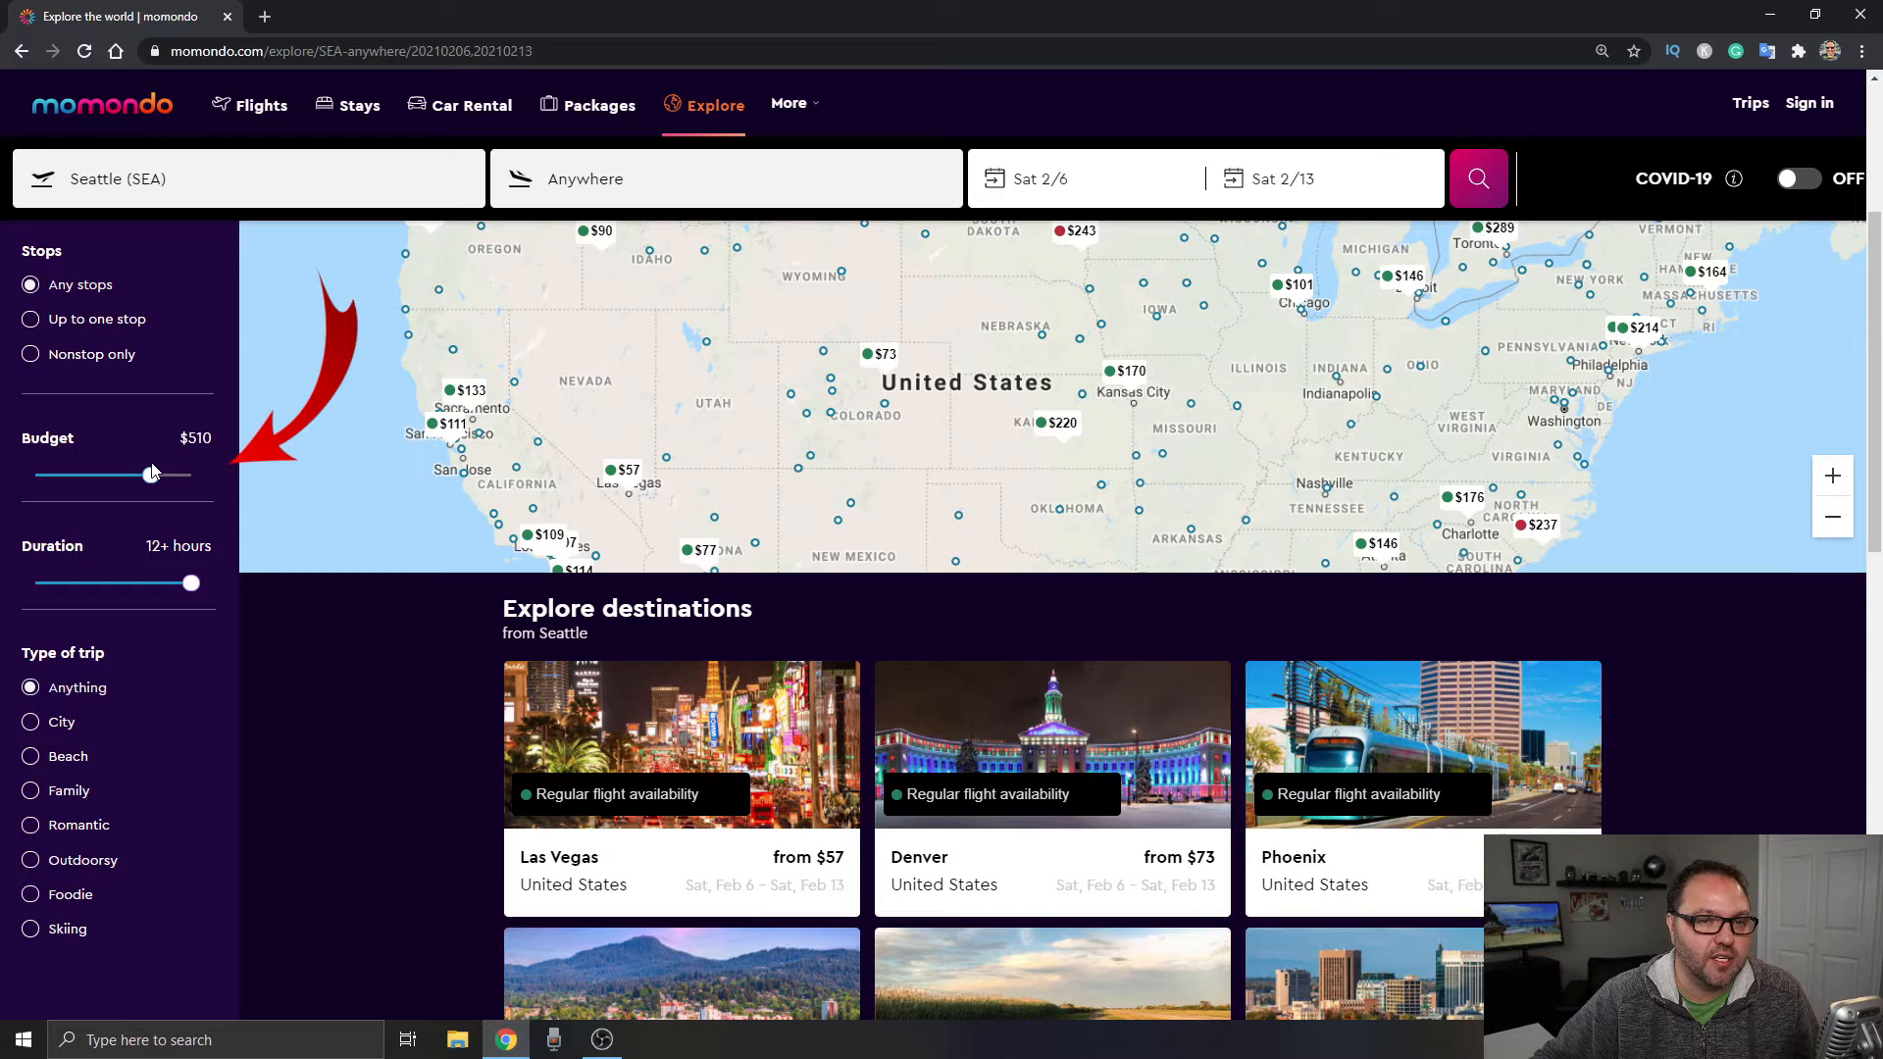
left_click_drag(150, 471, 150, 474)
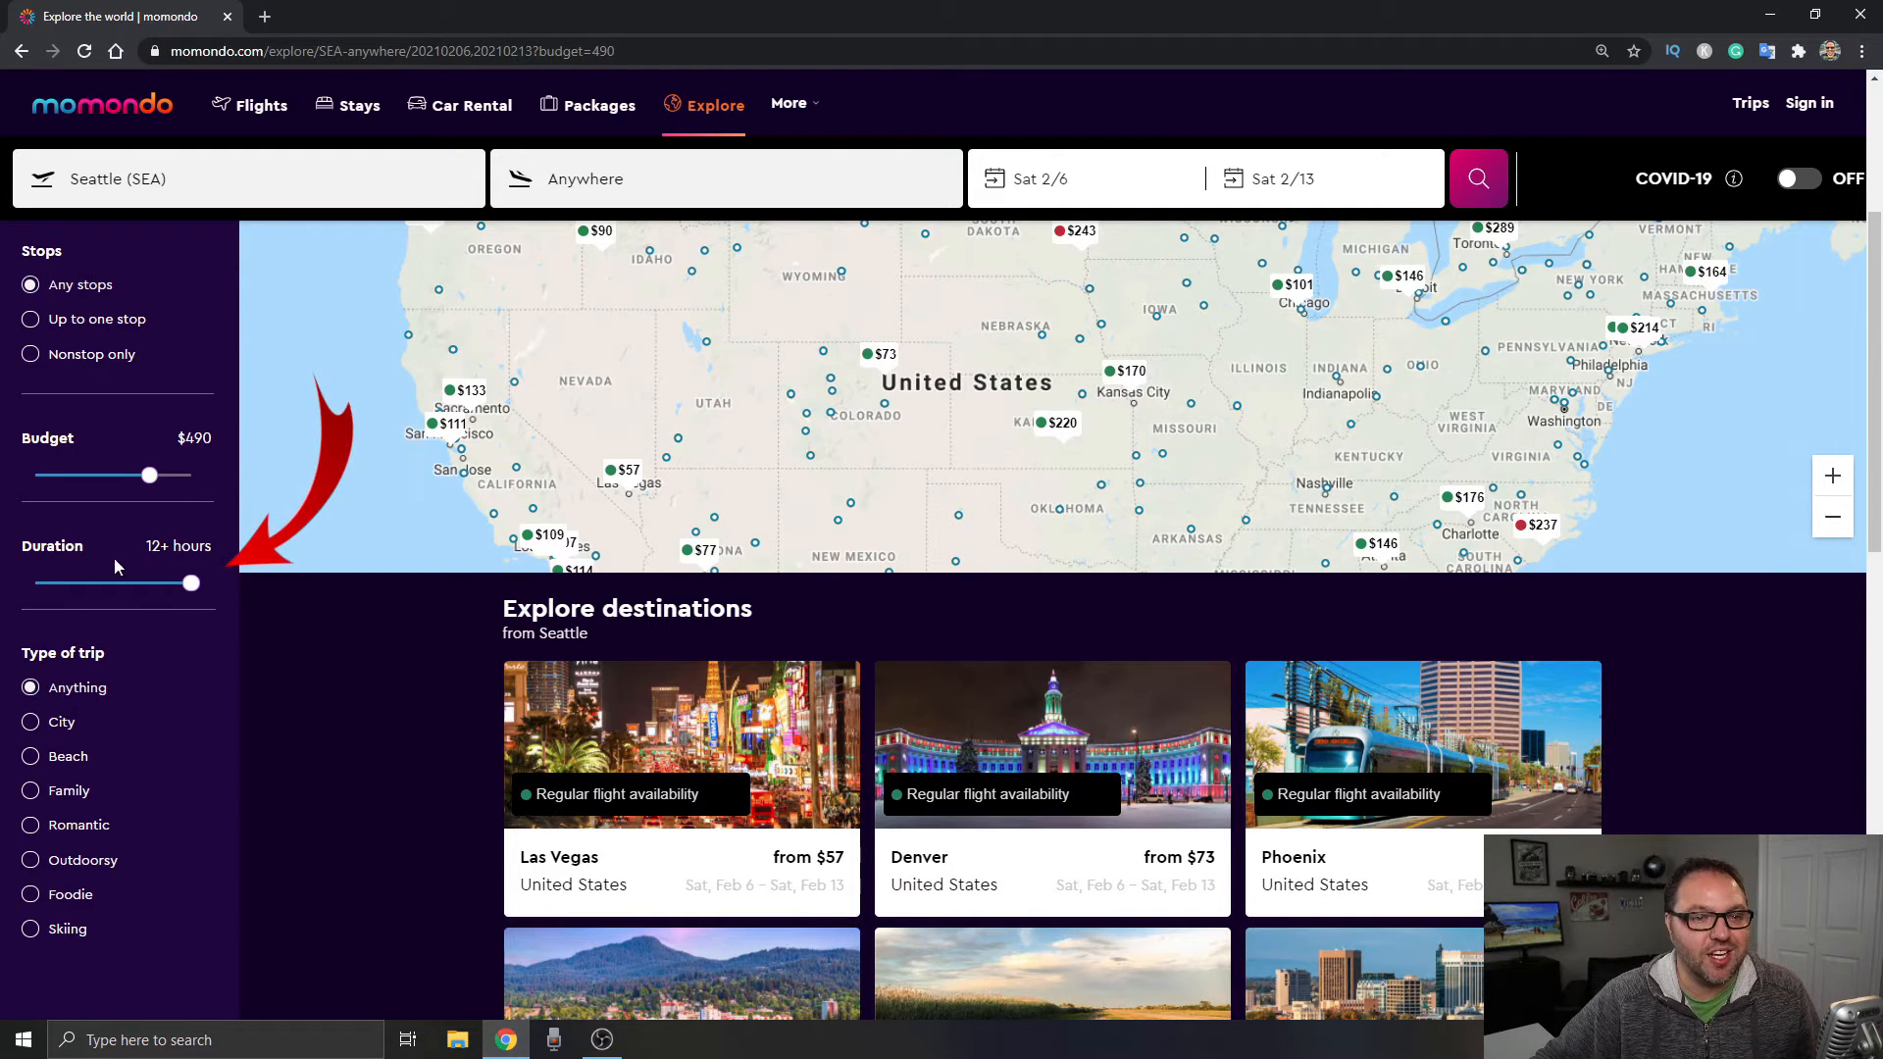
left_click_drag(193, 585, 141, 575)
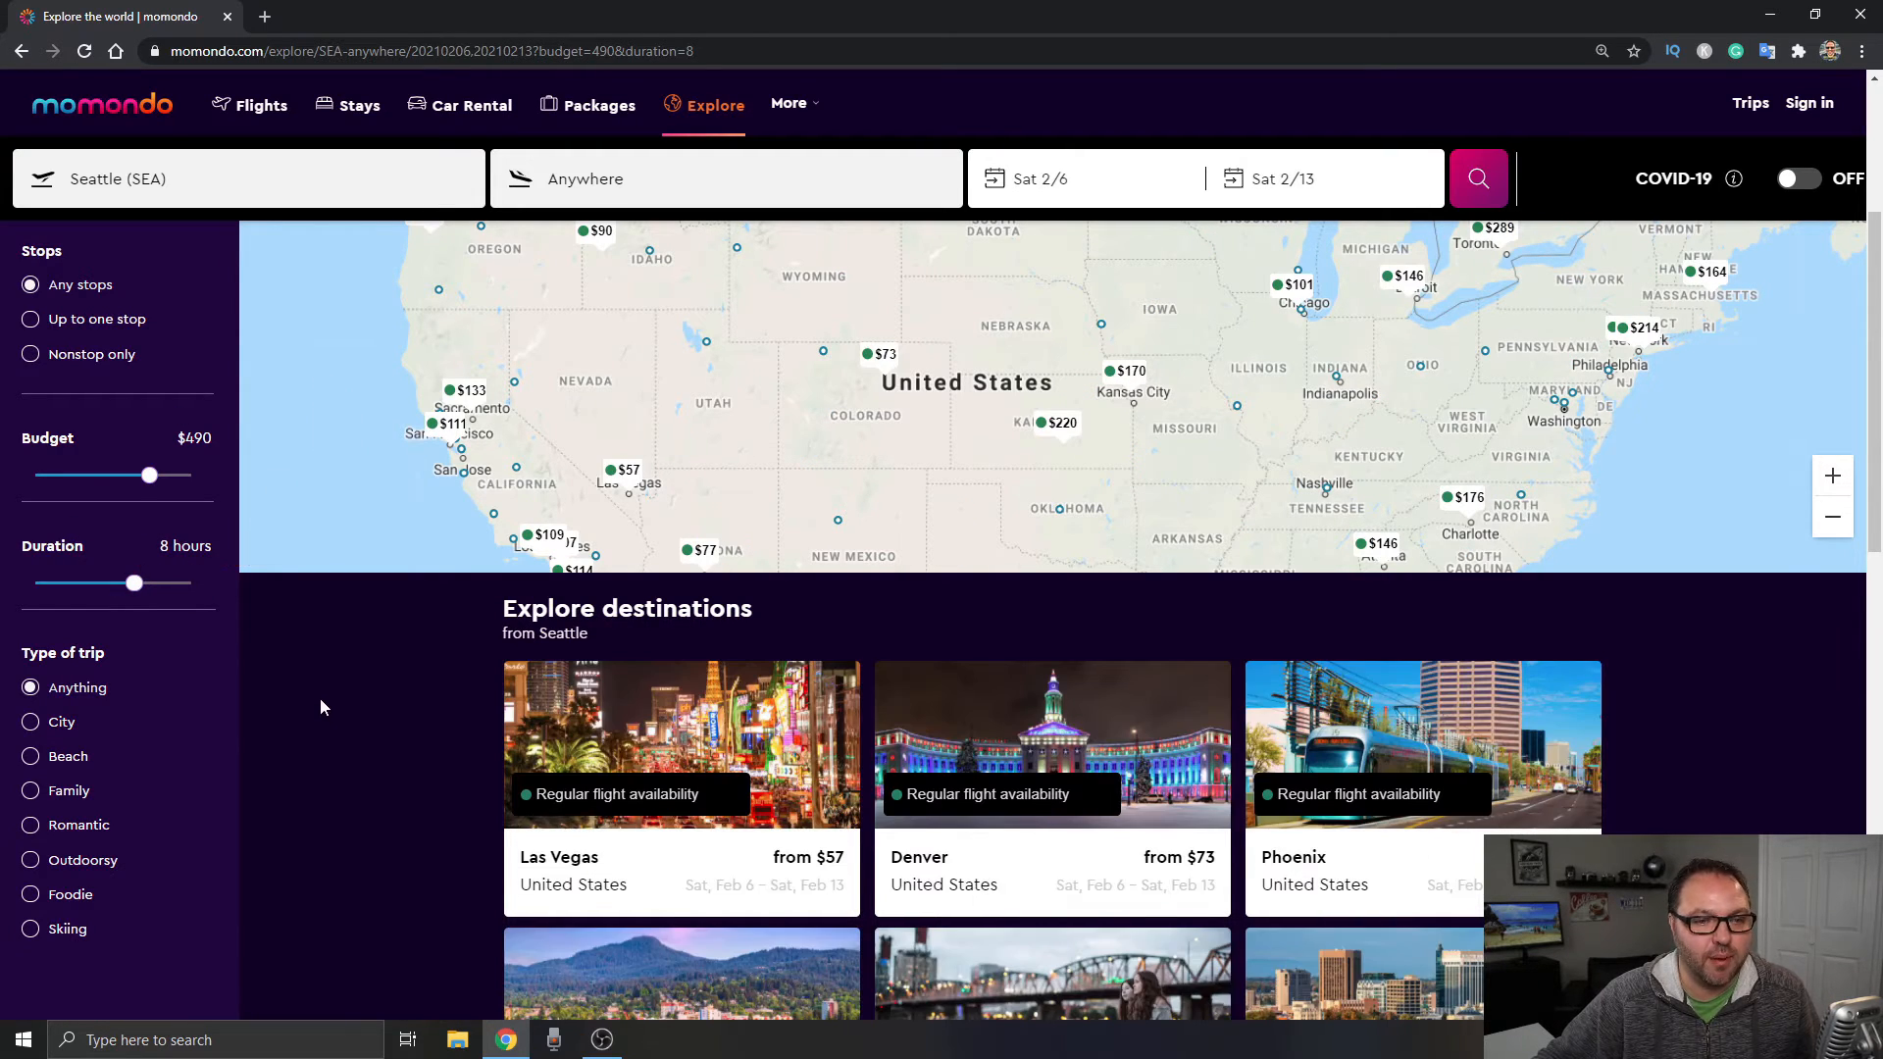
- Filter the explored destinations by the City trip type and then by Beach, looking over the suggested places
scroll(204, 686, "down", 1)
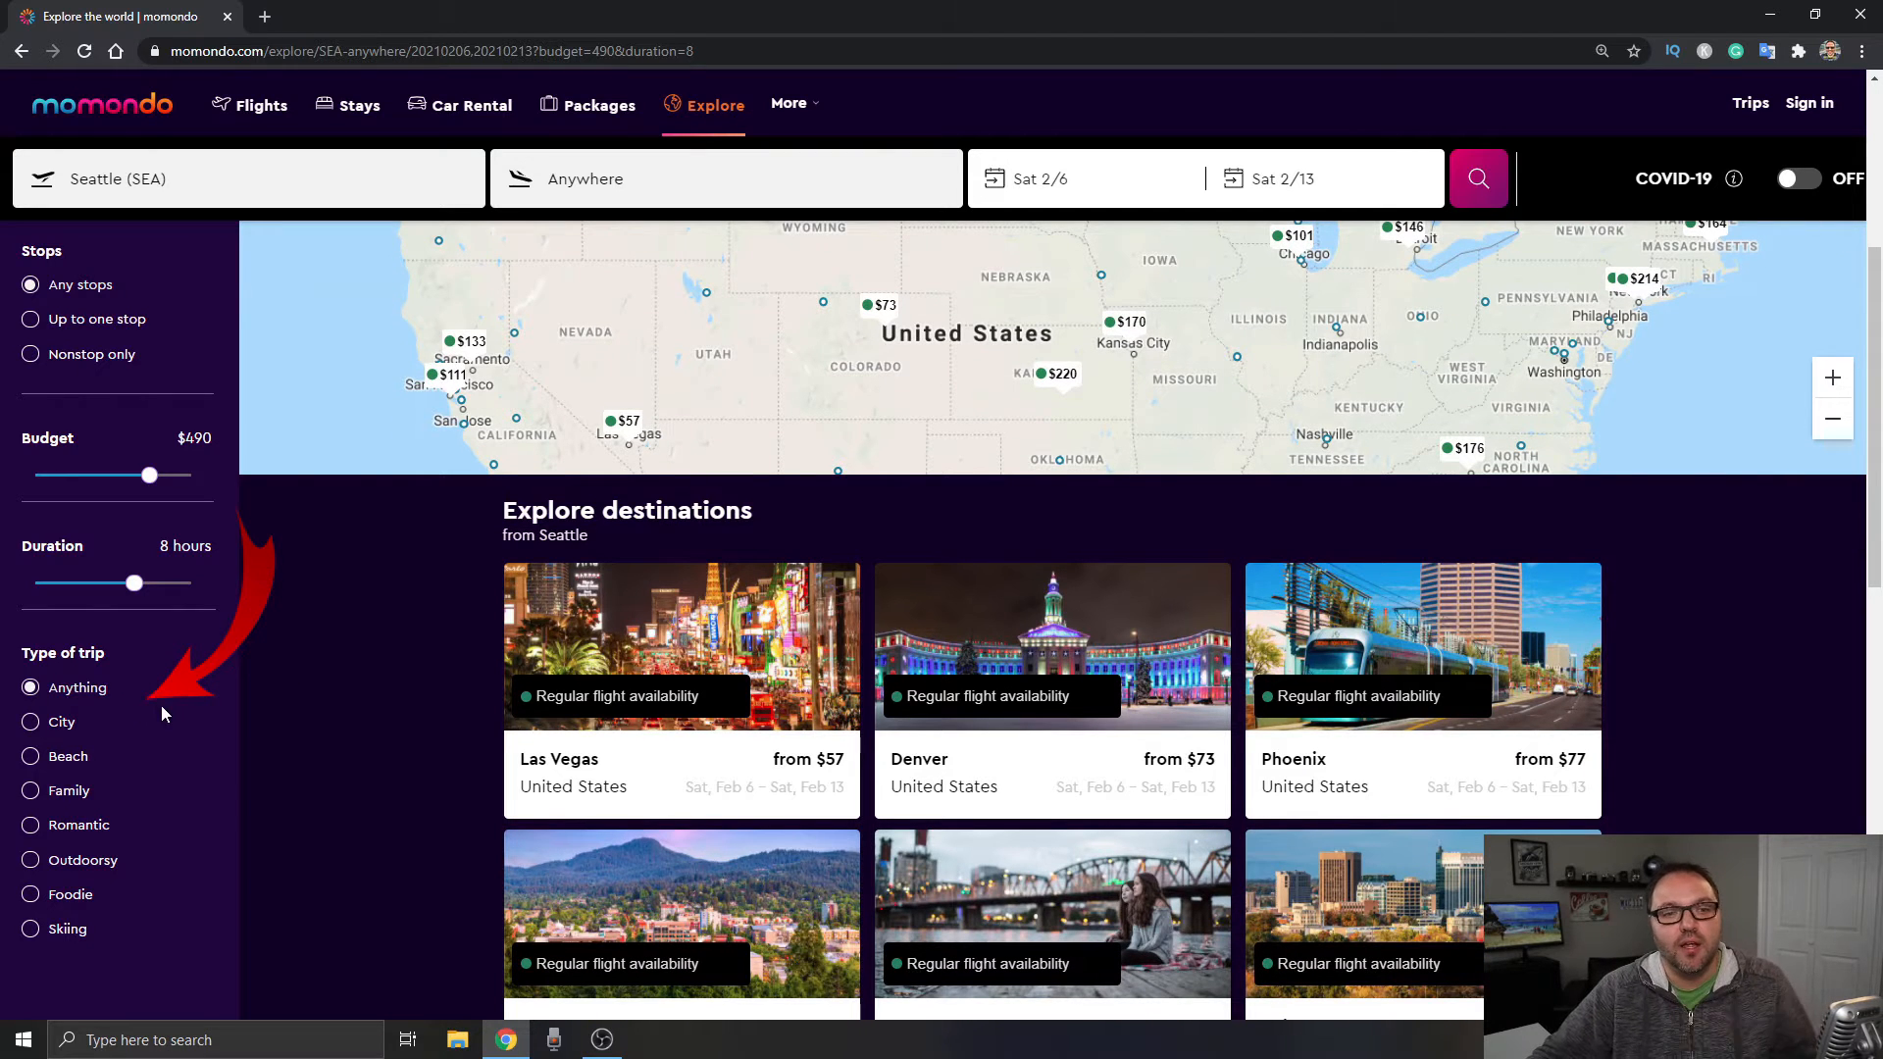
left_click(32, 733)
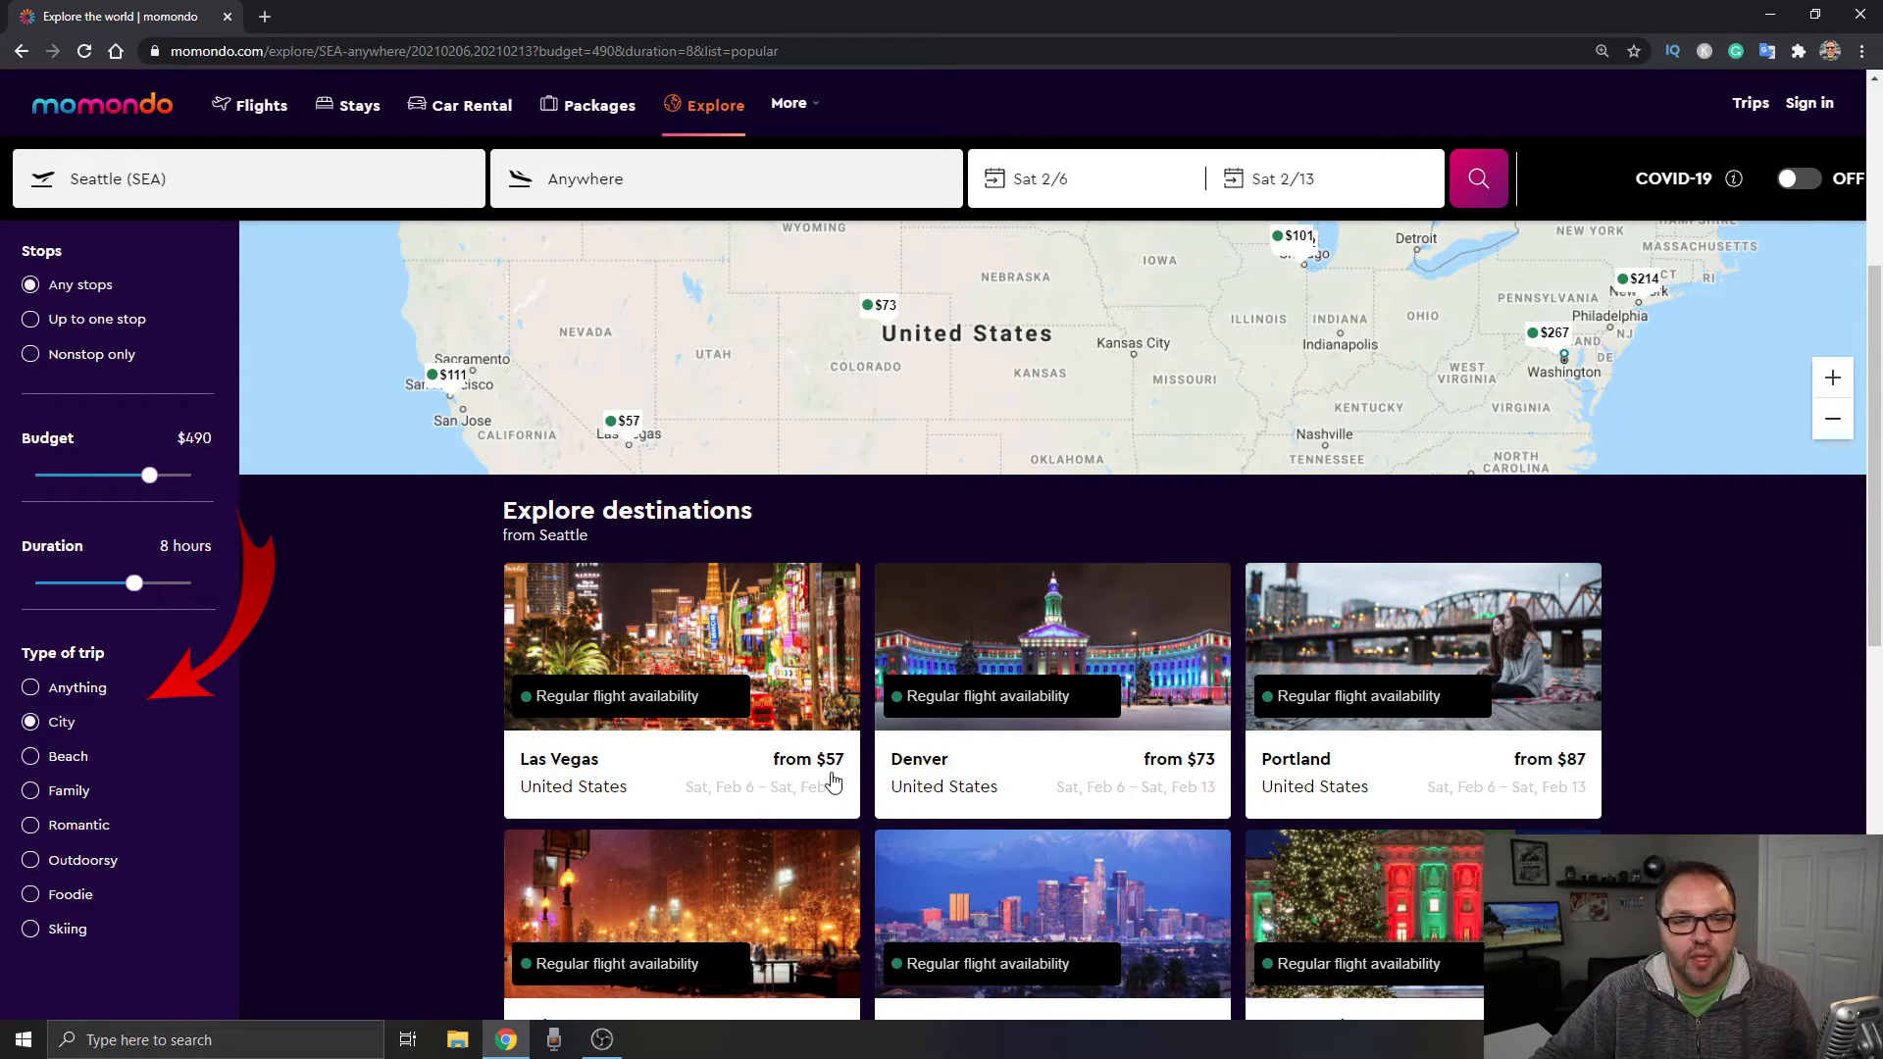
left_click(30, 756)
scroll(1237, 669, "down", 1)
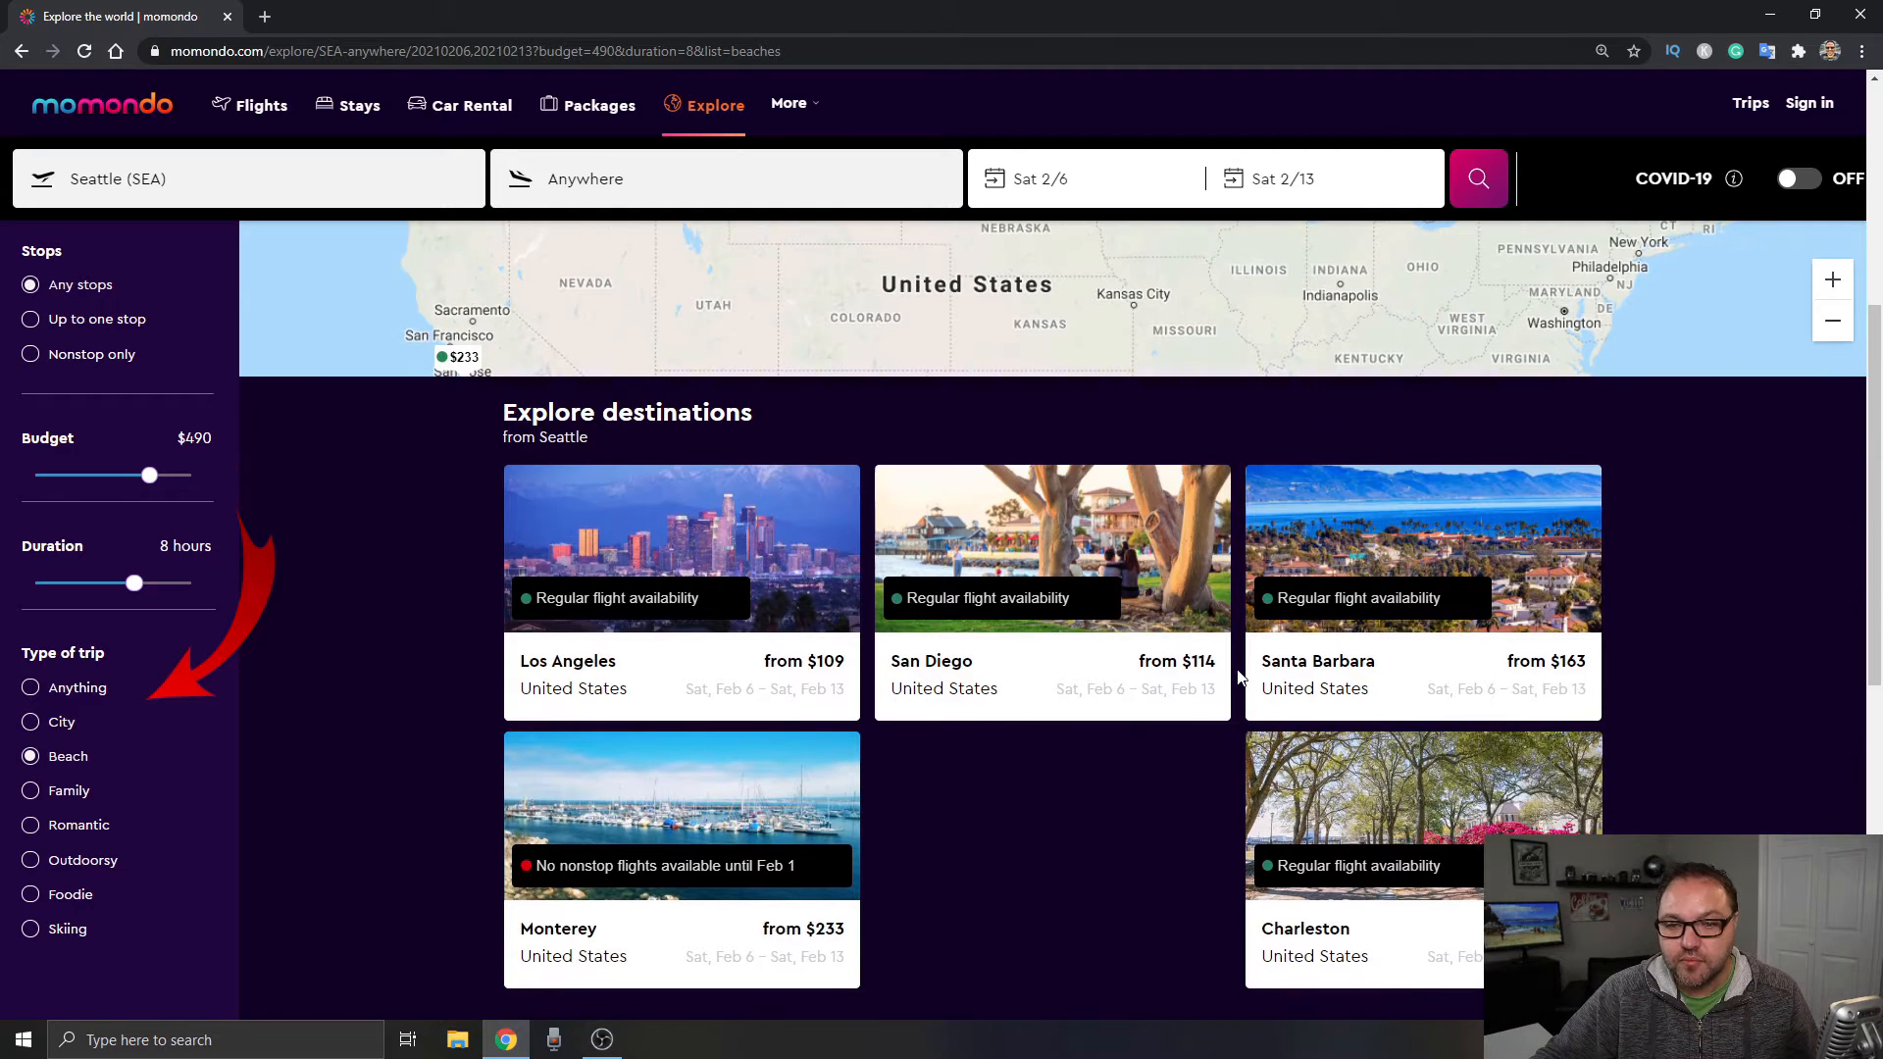
scroll(1238, 669, "down", 1)
scroll(972, 600, "down", 1)
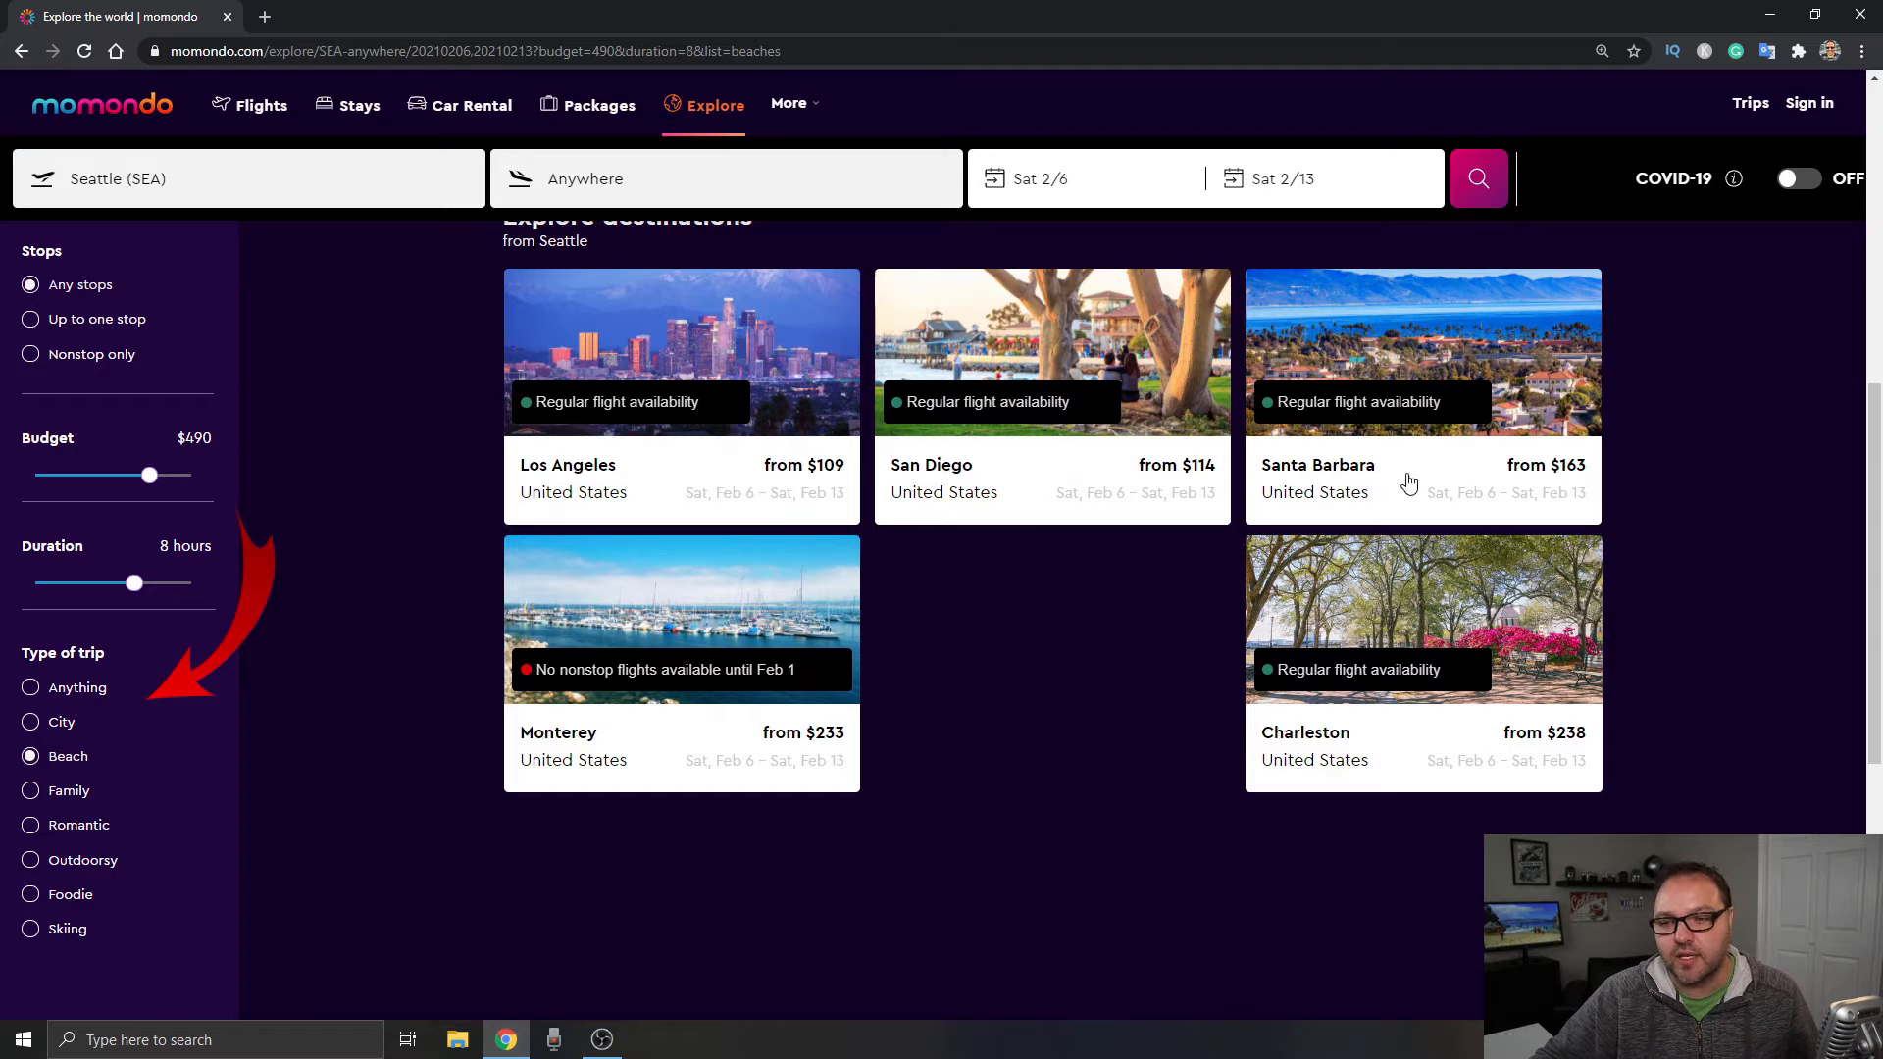
- Try the Family, Romantic, Outdoorsy, Foodie and Skiing trip types in turn, and set the trip type back to Anything
left_click(34, 797)
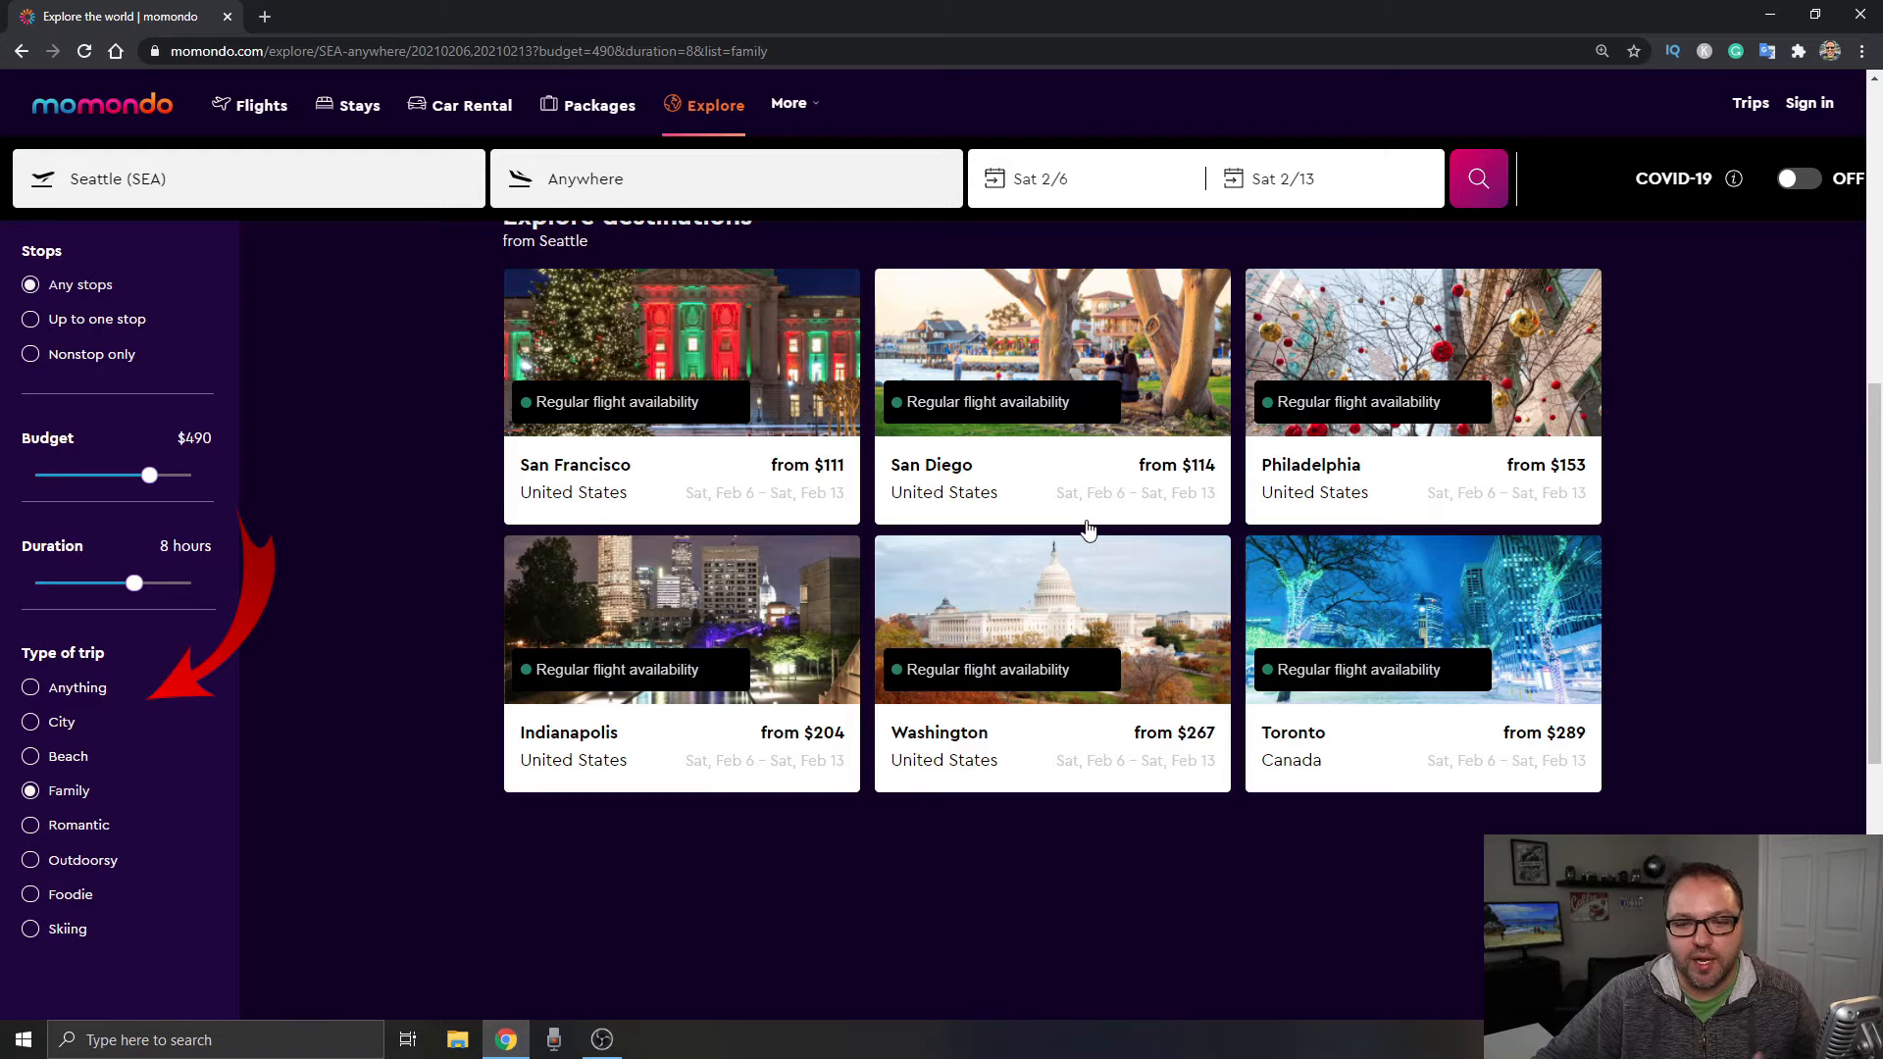
left_click(36, 829)
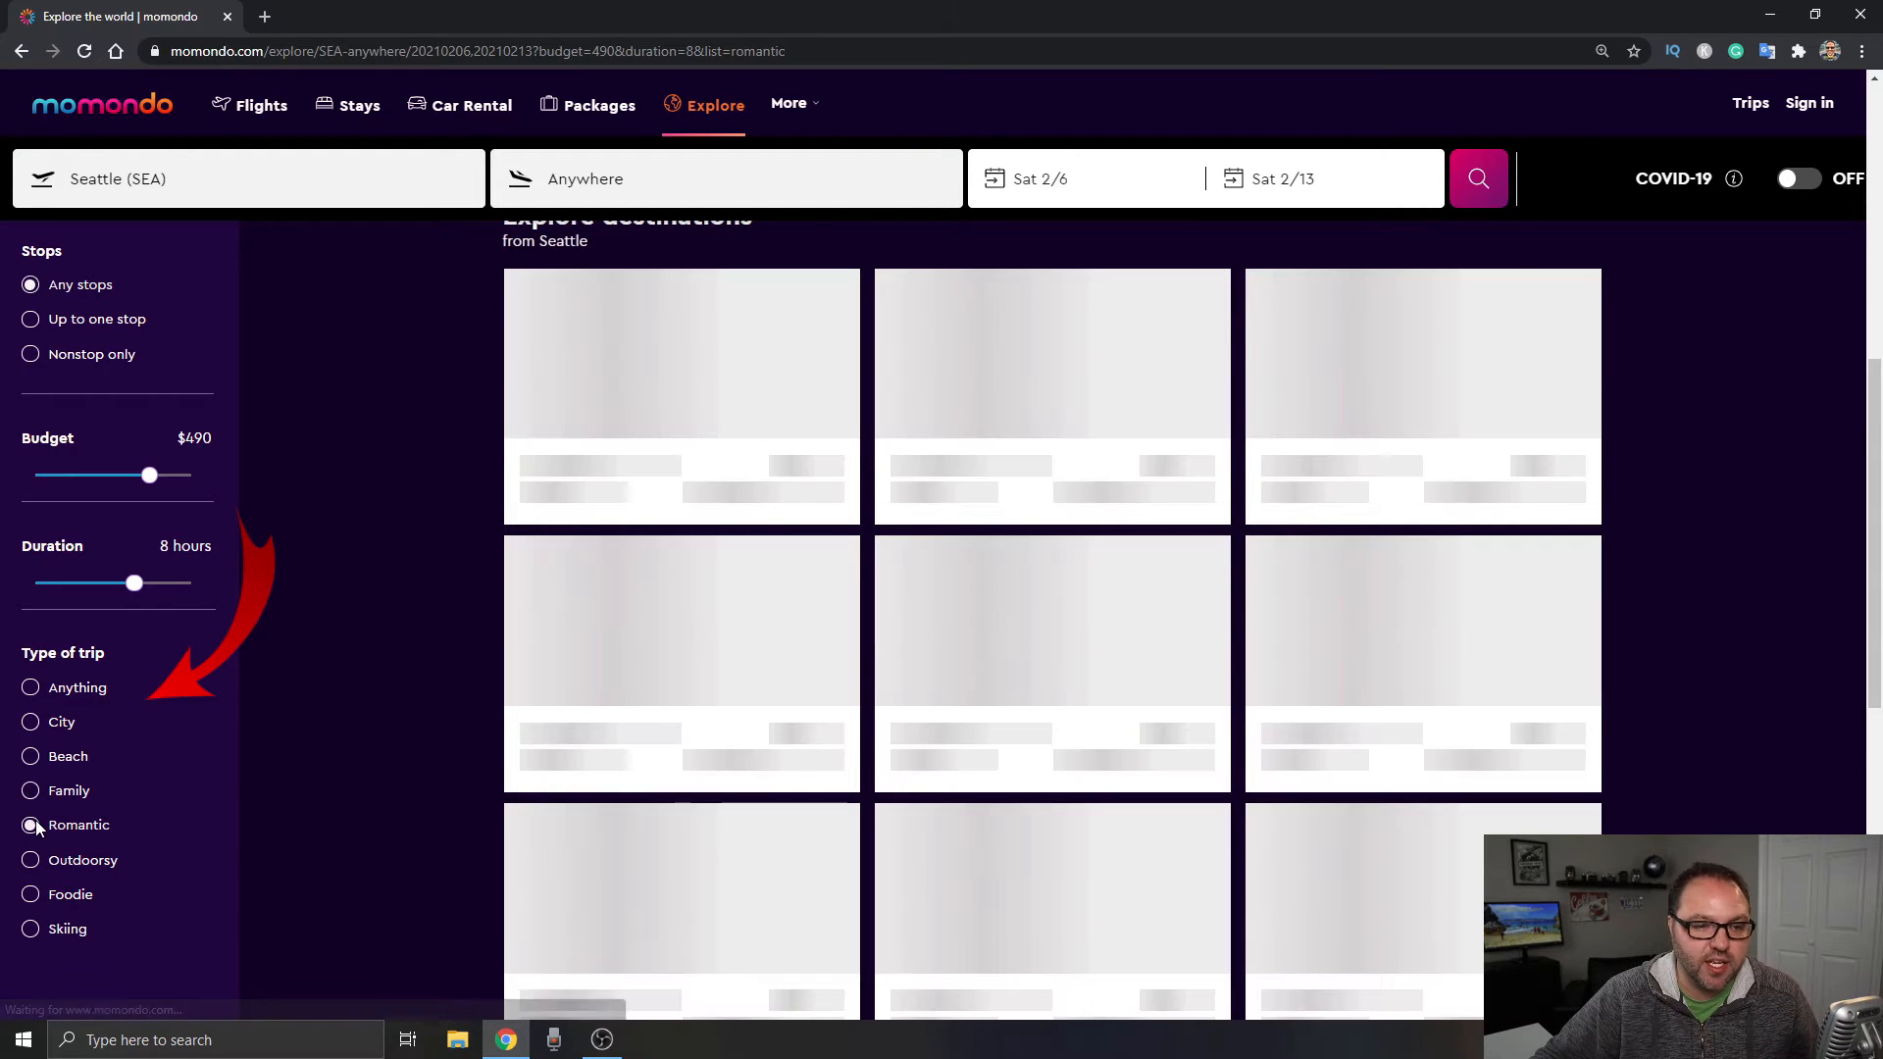
left_click(33, 870)
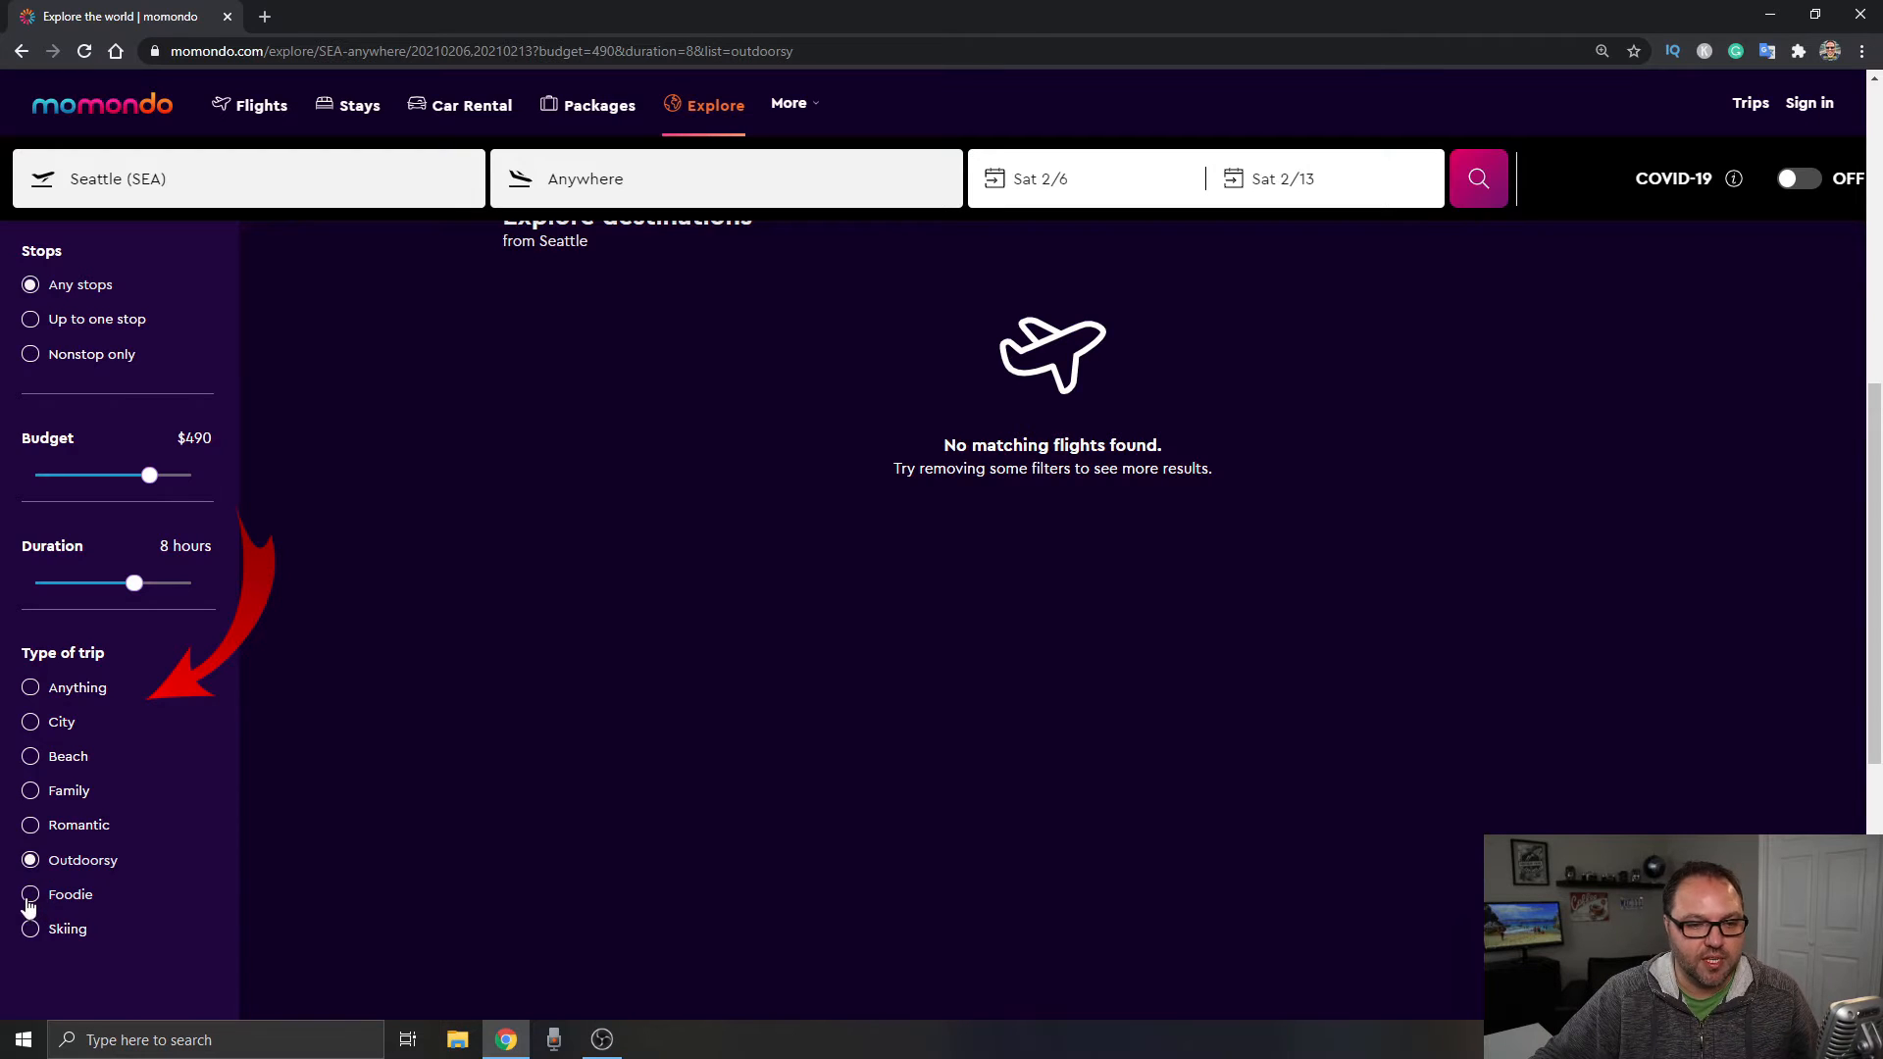
left_click(30, 902)
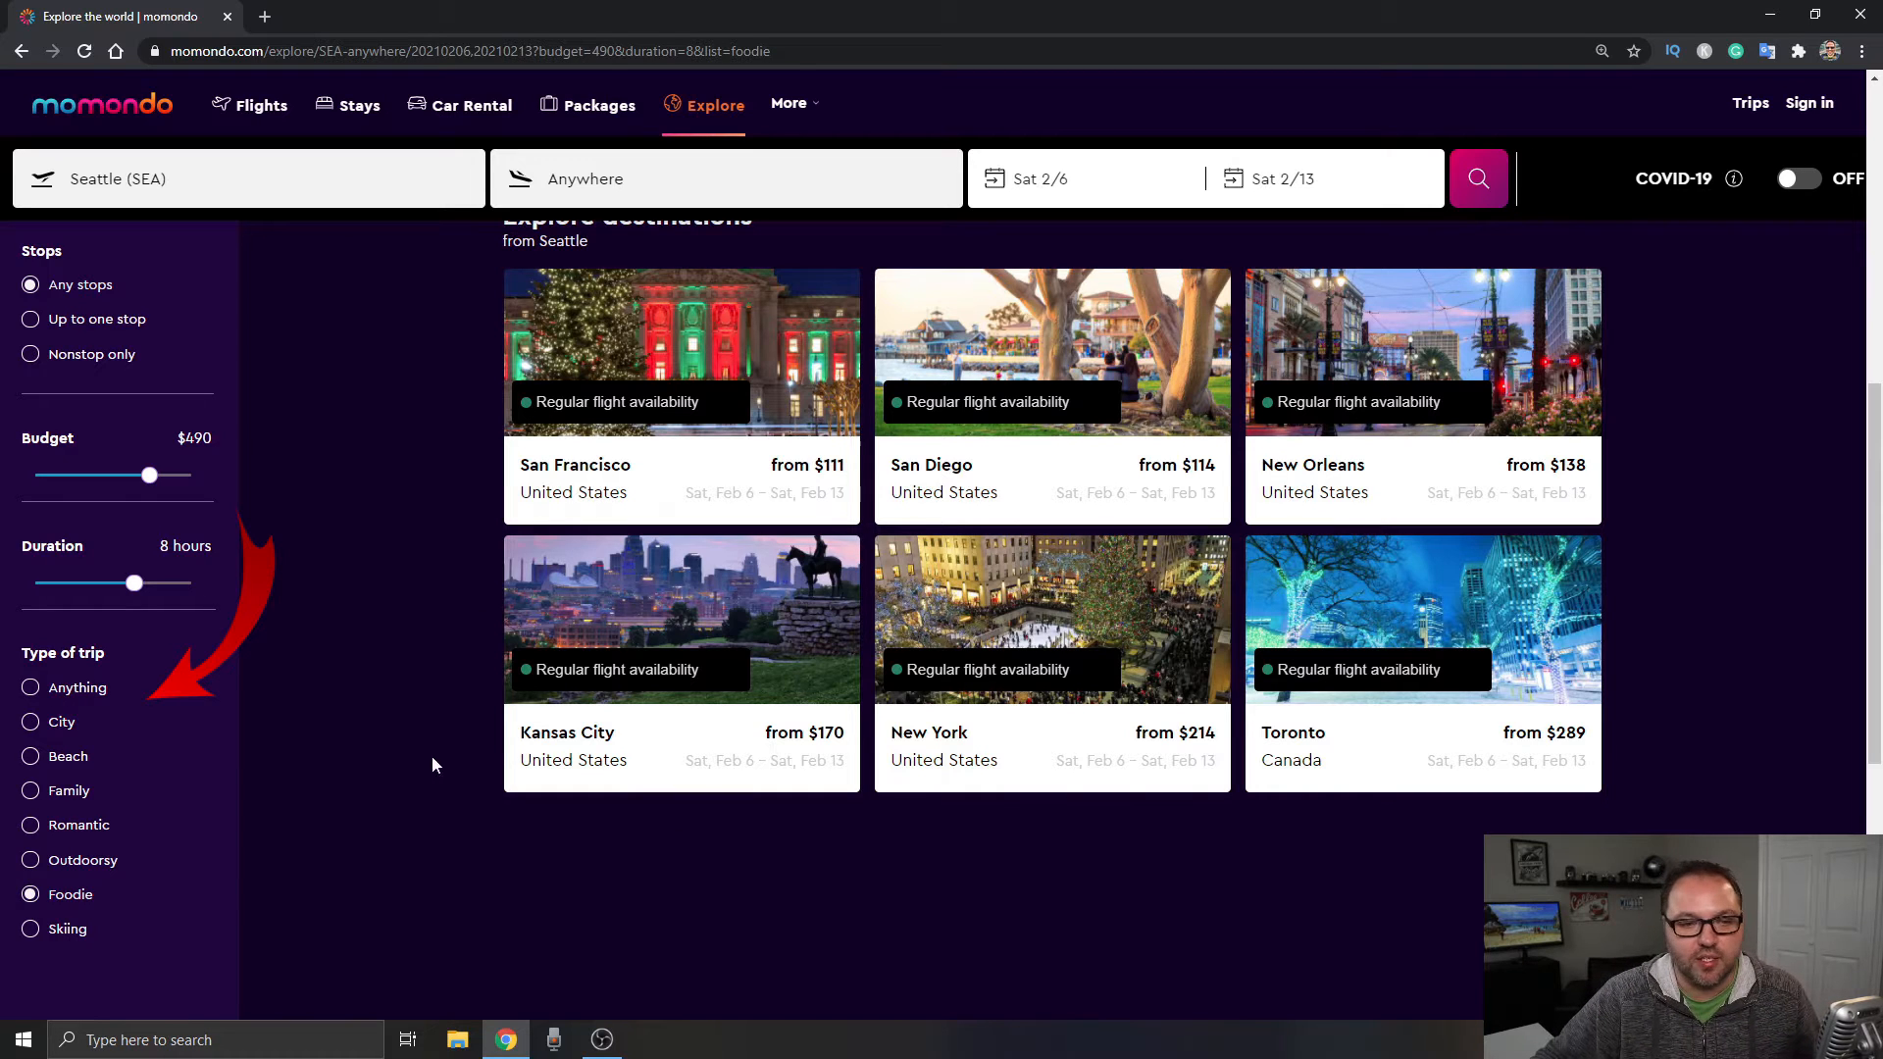
left_click(41, 931)
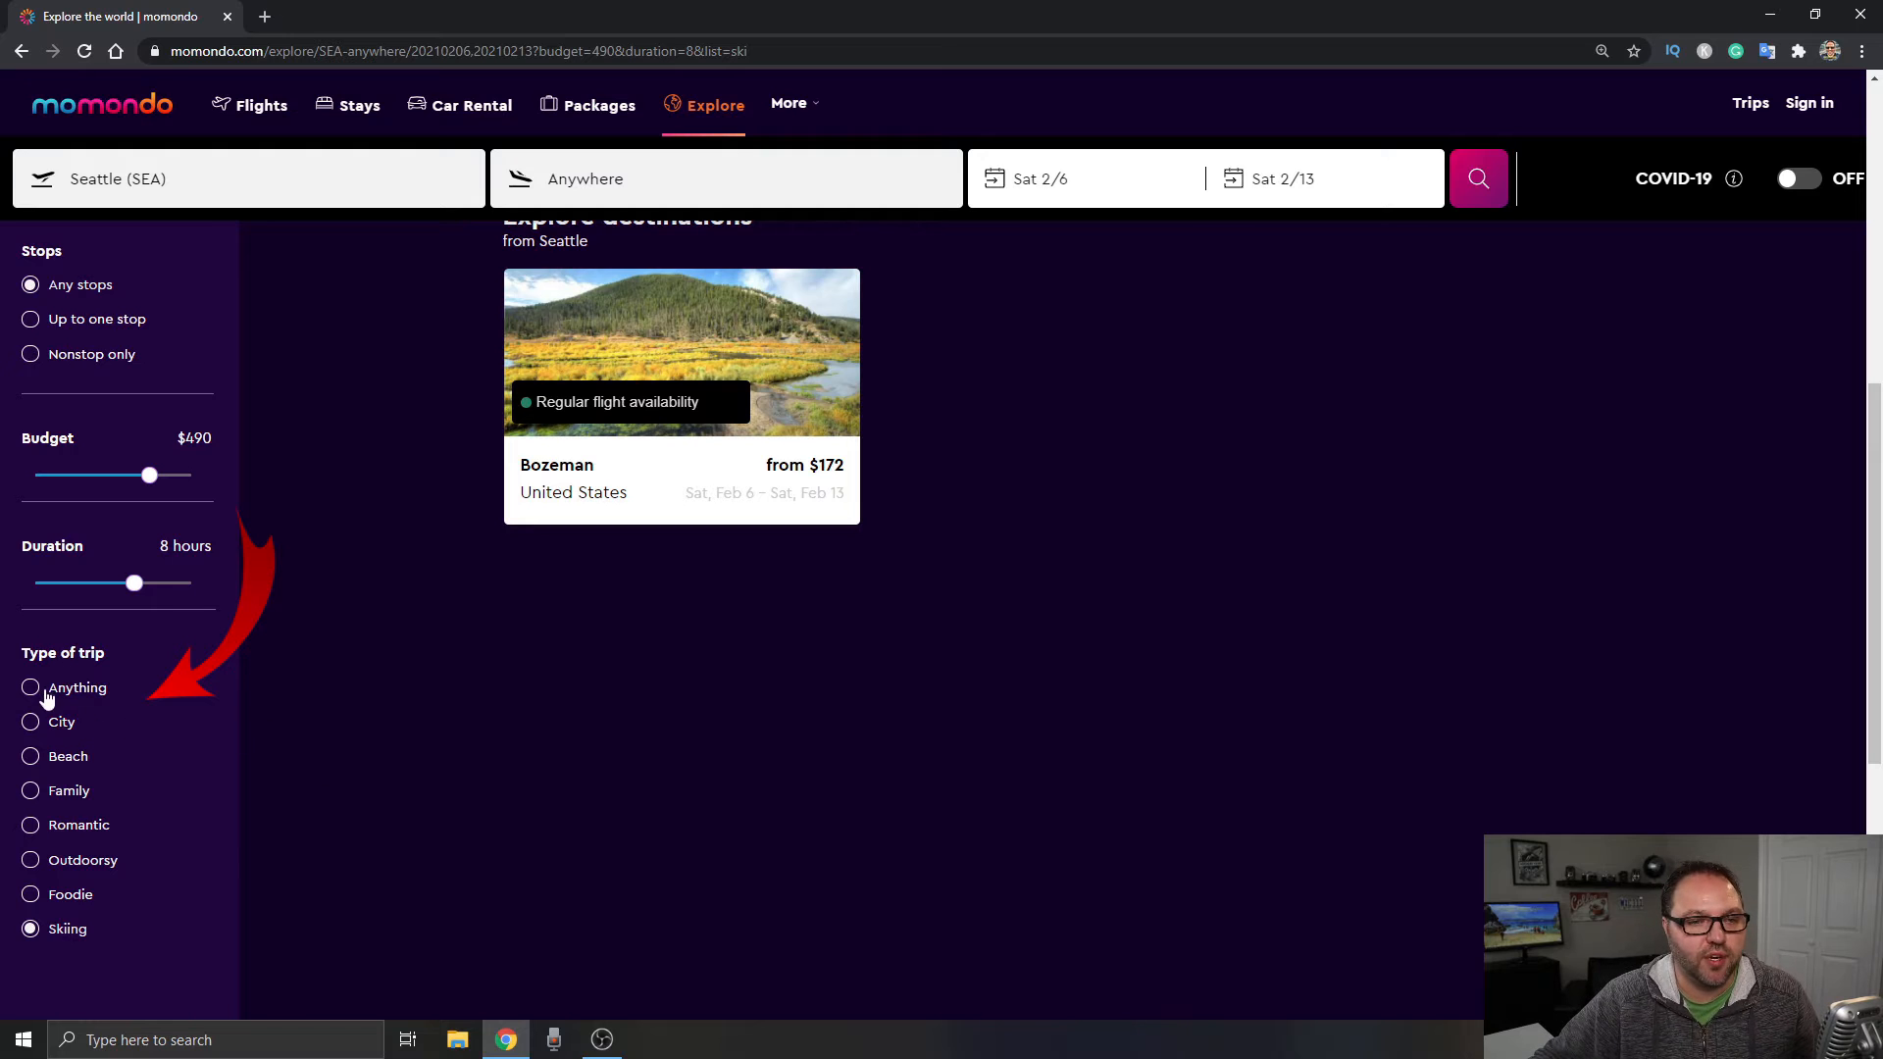
left_click(30, 689)
- Look through the full list of destinations from Seattle with their fares and flight availability
scroll(1285, 652, "up", 2)
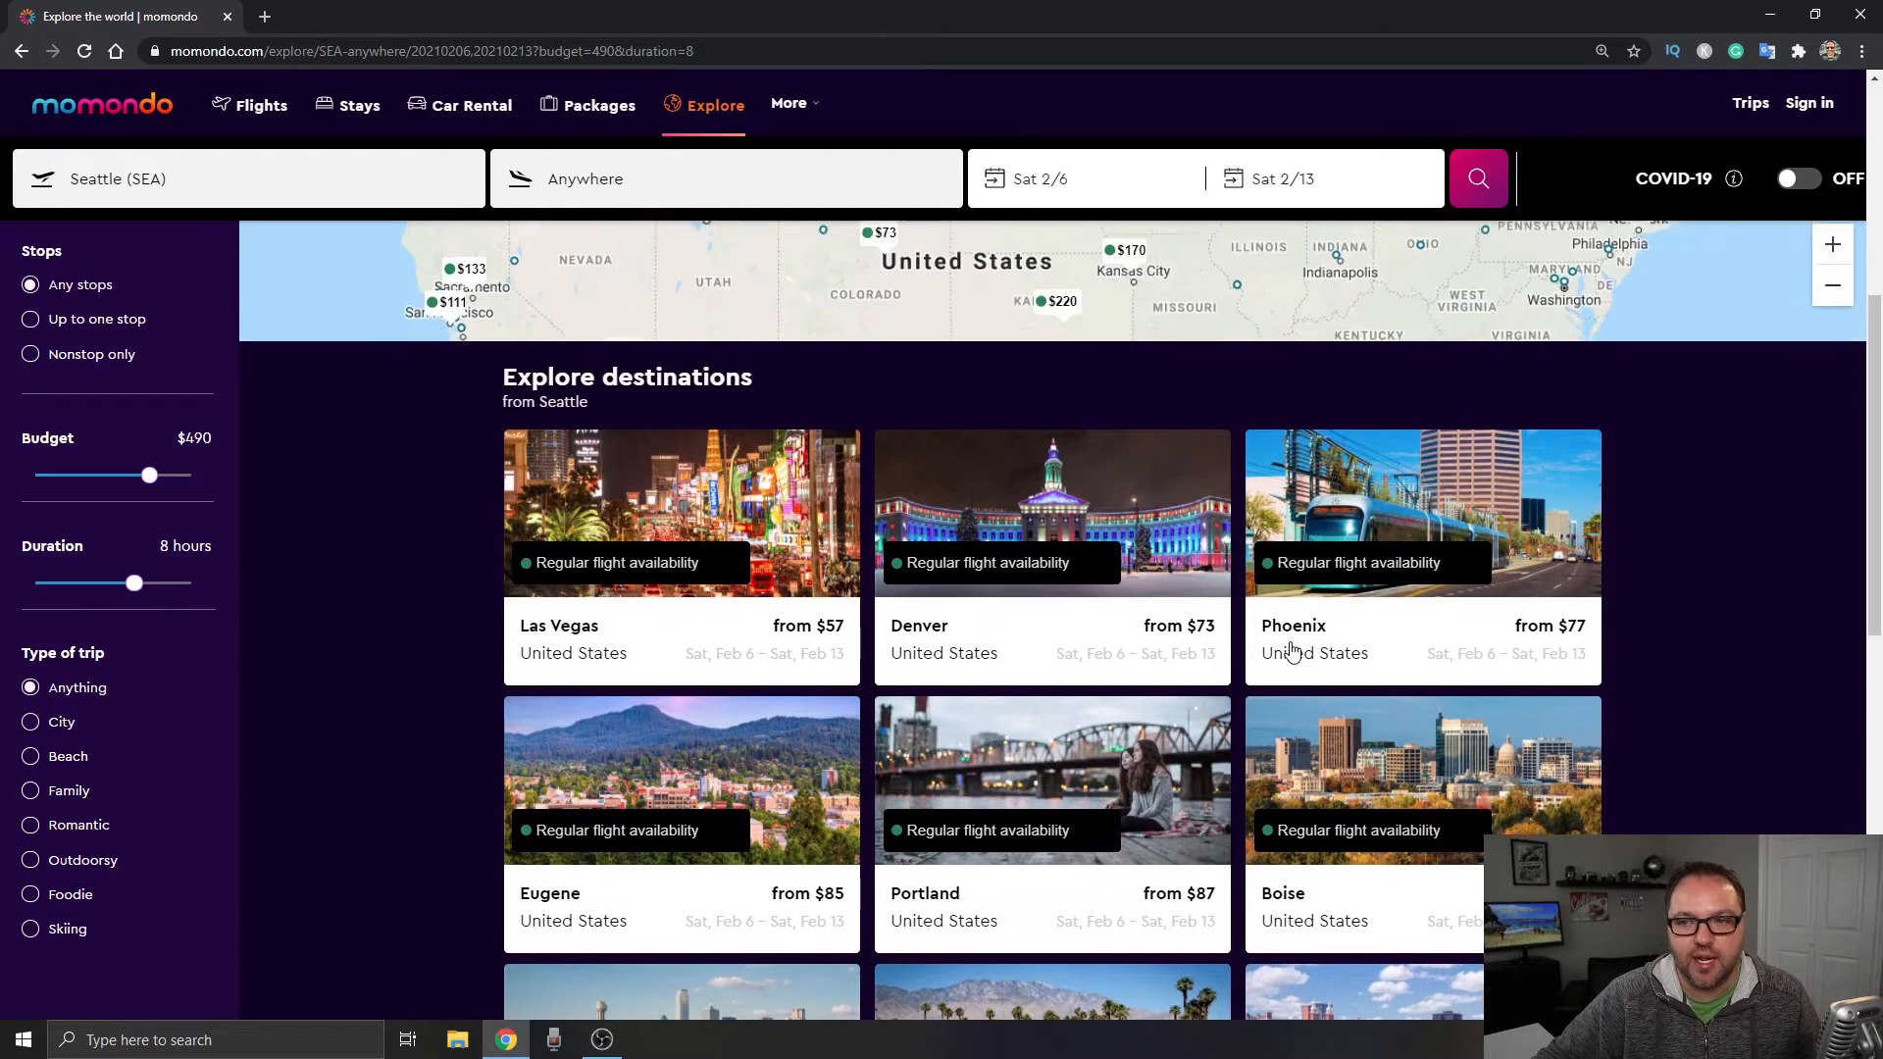
scroll(1292, 652, "up", 2)
scroll(1293, 652, "down", 6)
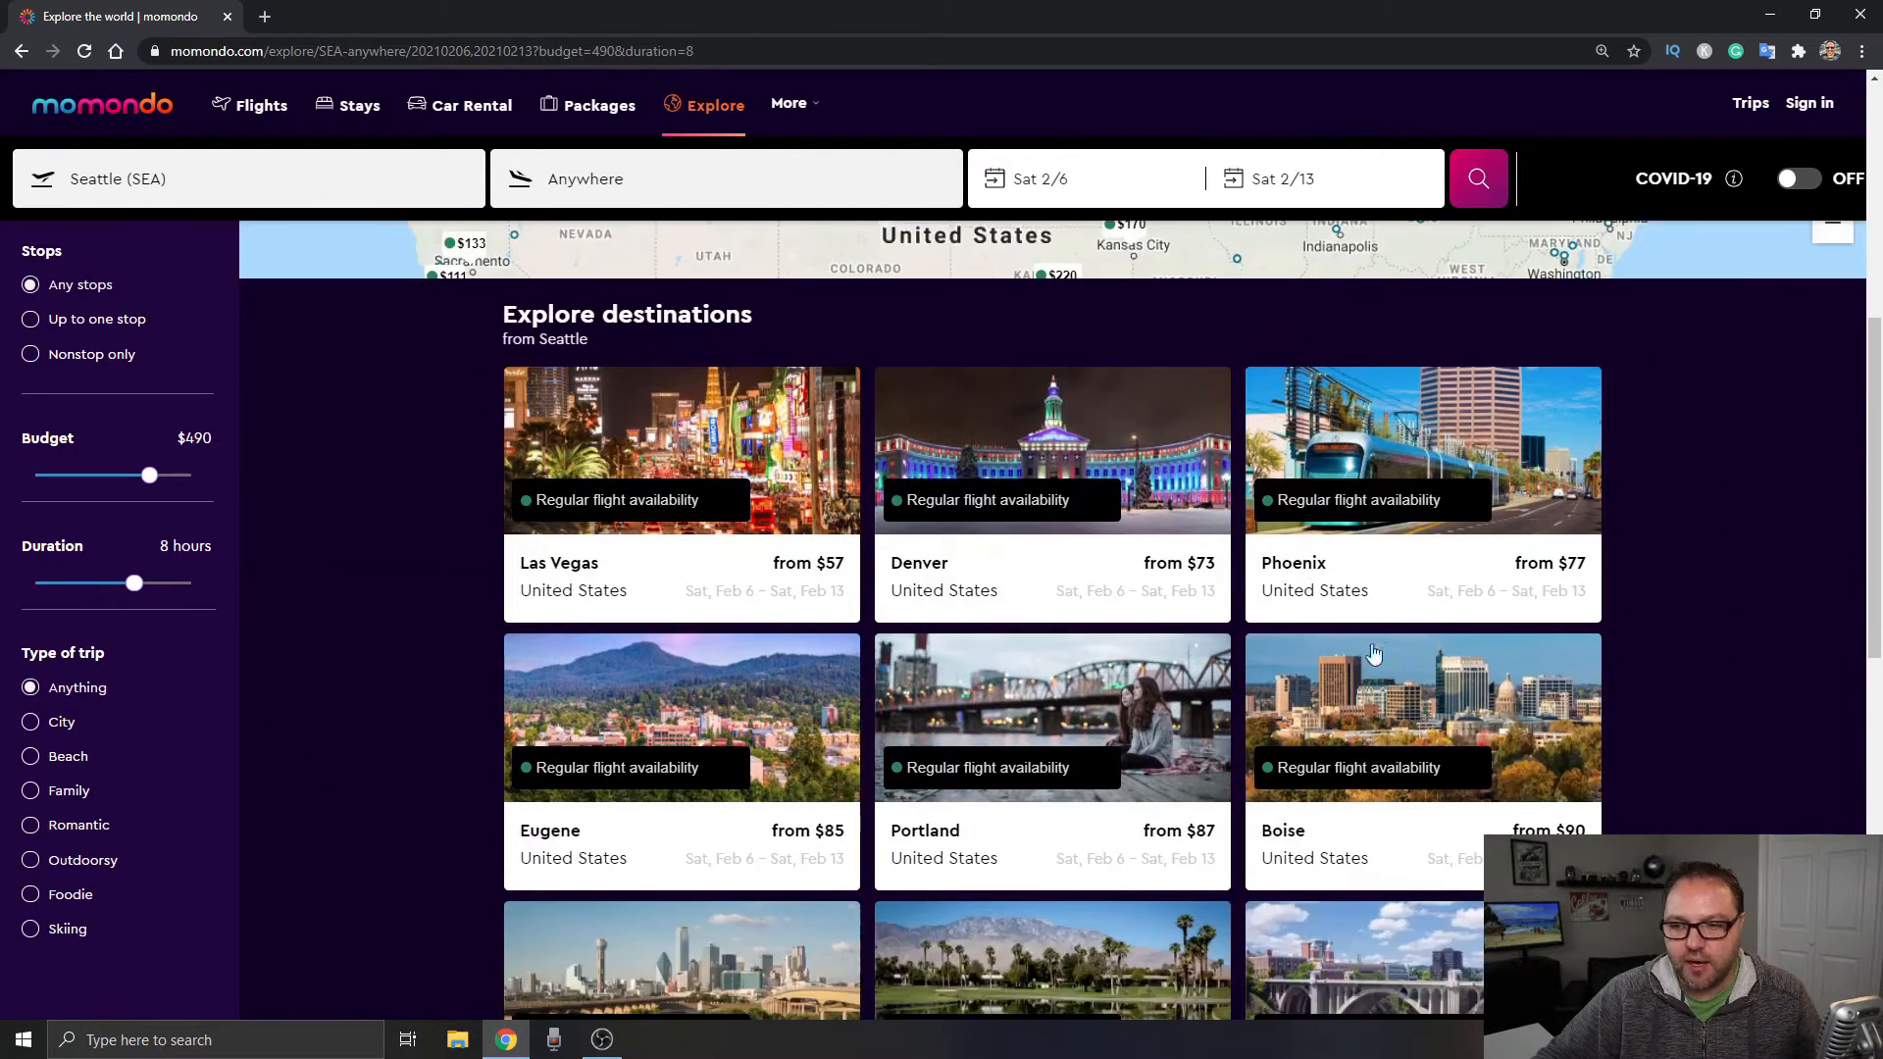
scroll(1387, 652, "down", 4)
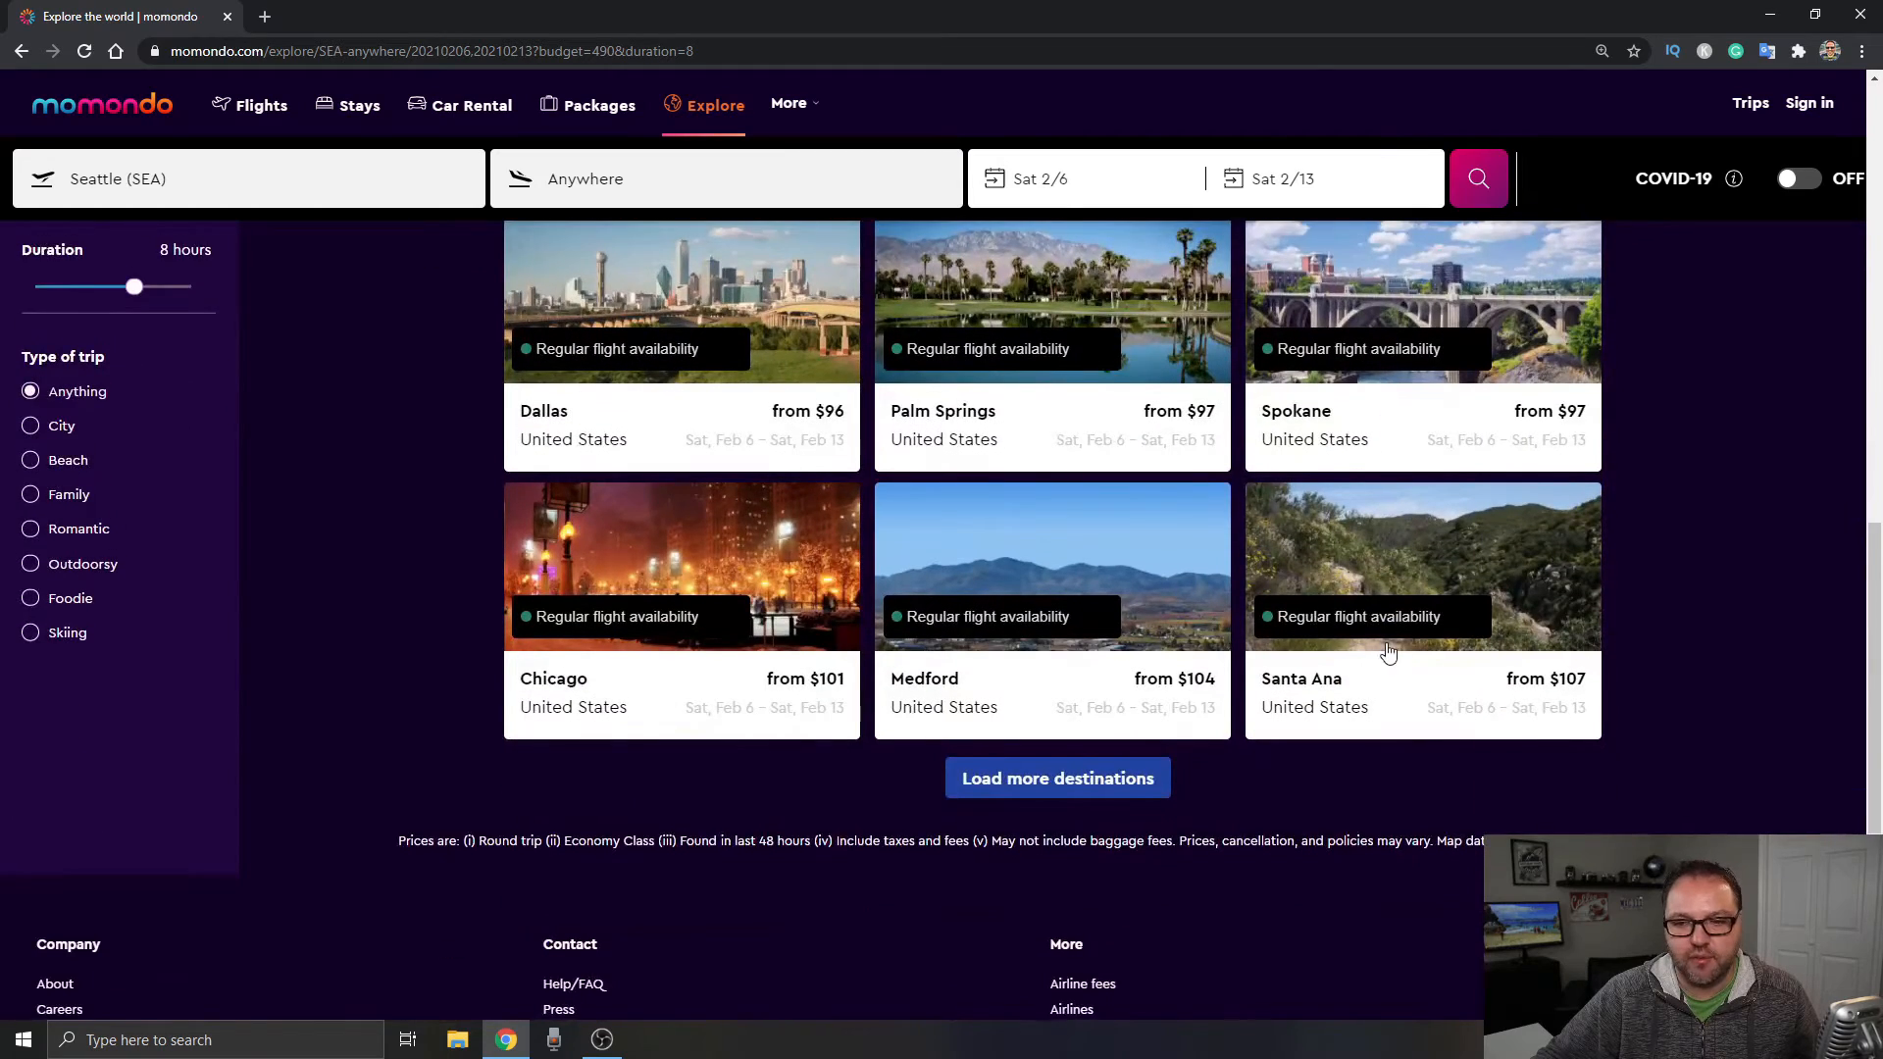
scroll(1388, 652, "down", 2)
scroll(984, 442, "down", 1)
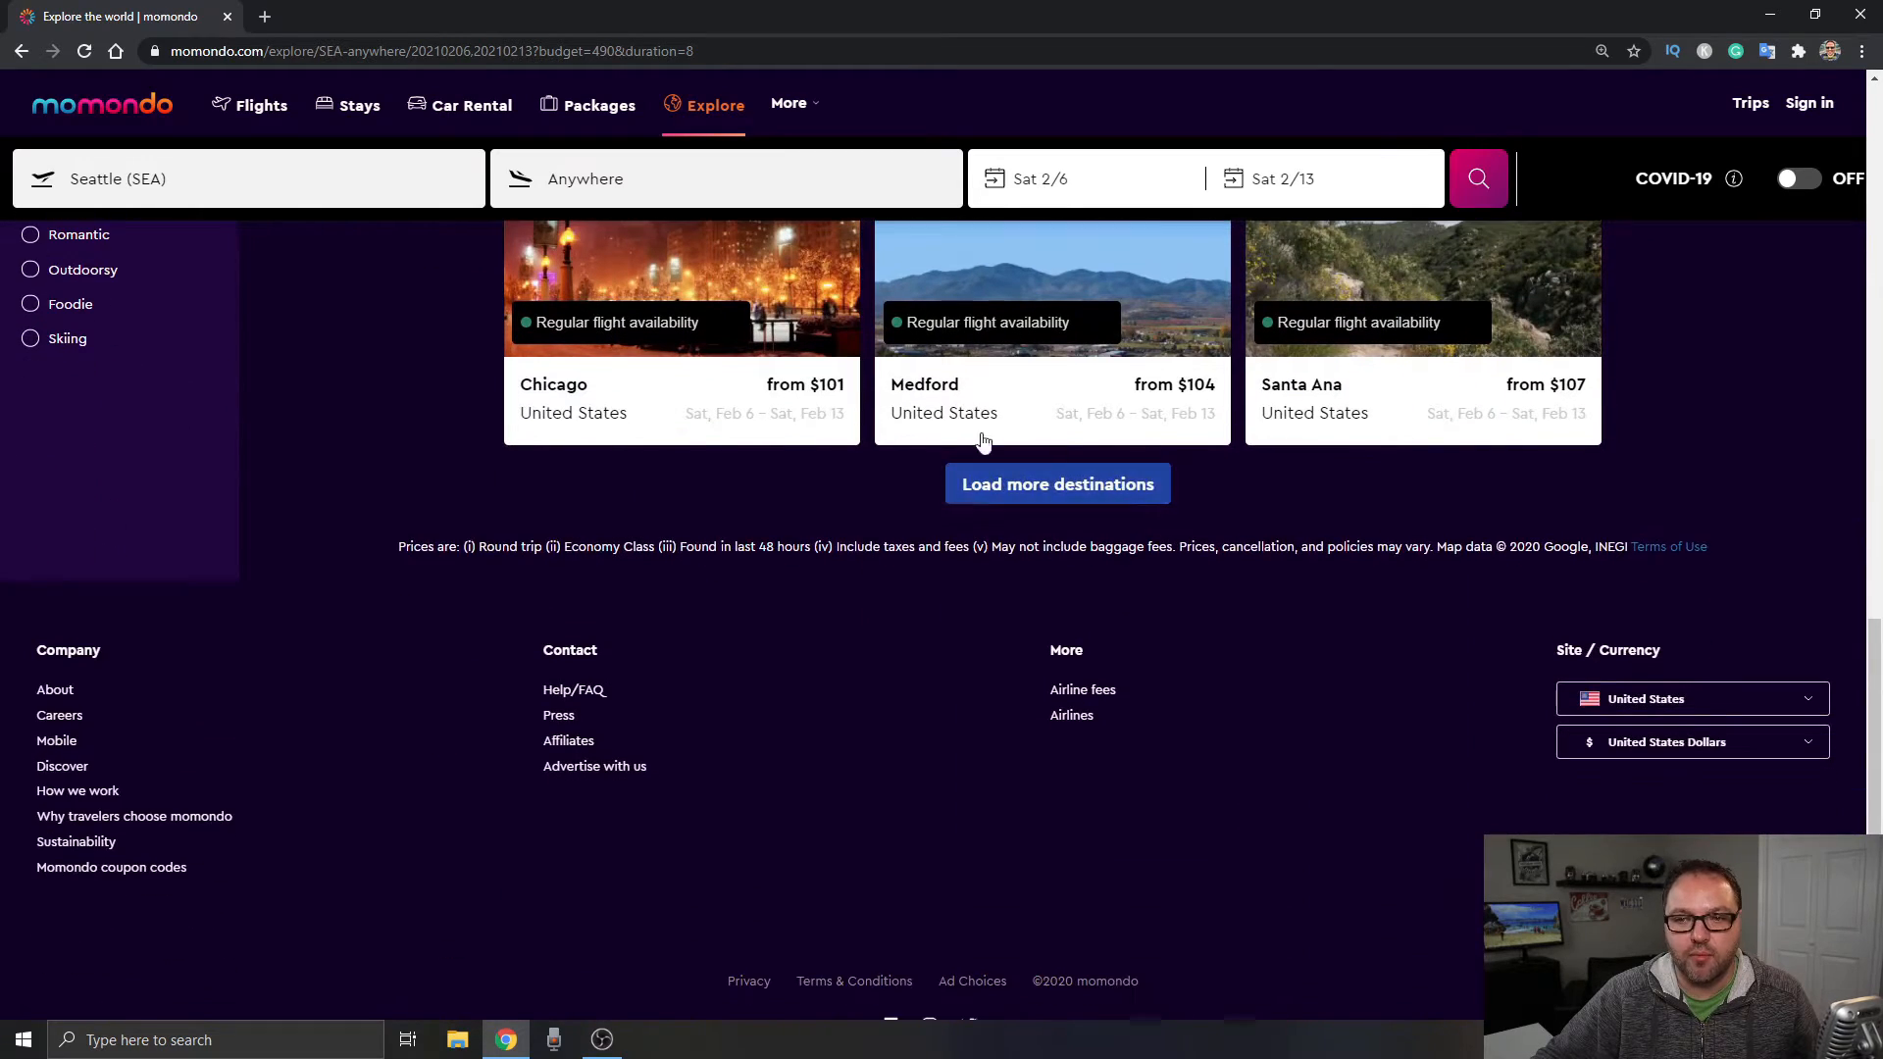
scroll(1280, 612, "up", 15)
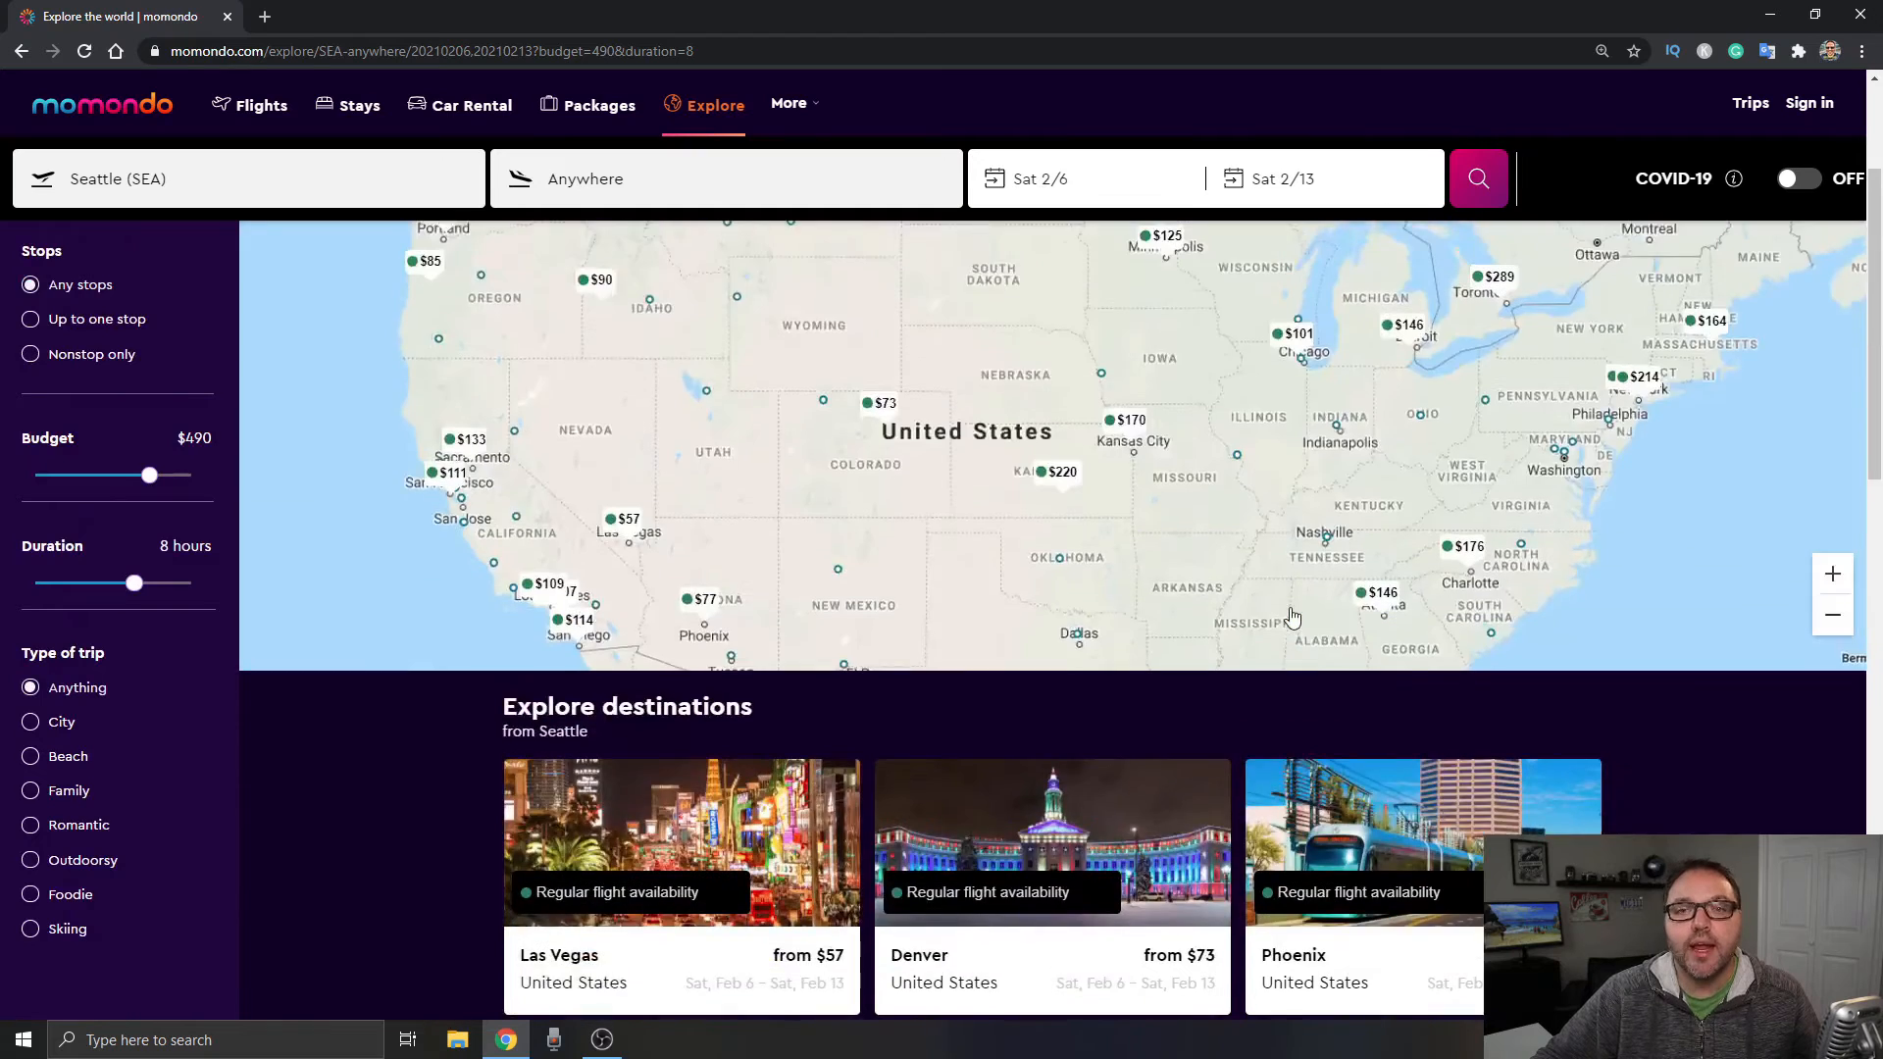
scroll(1292, 616, "up", 1)
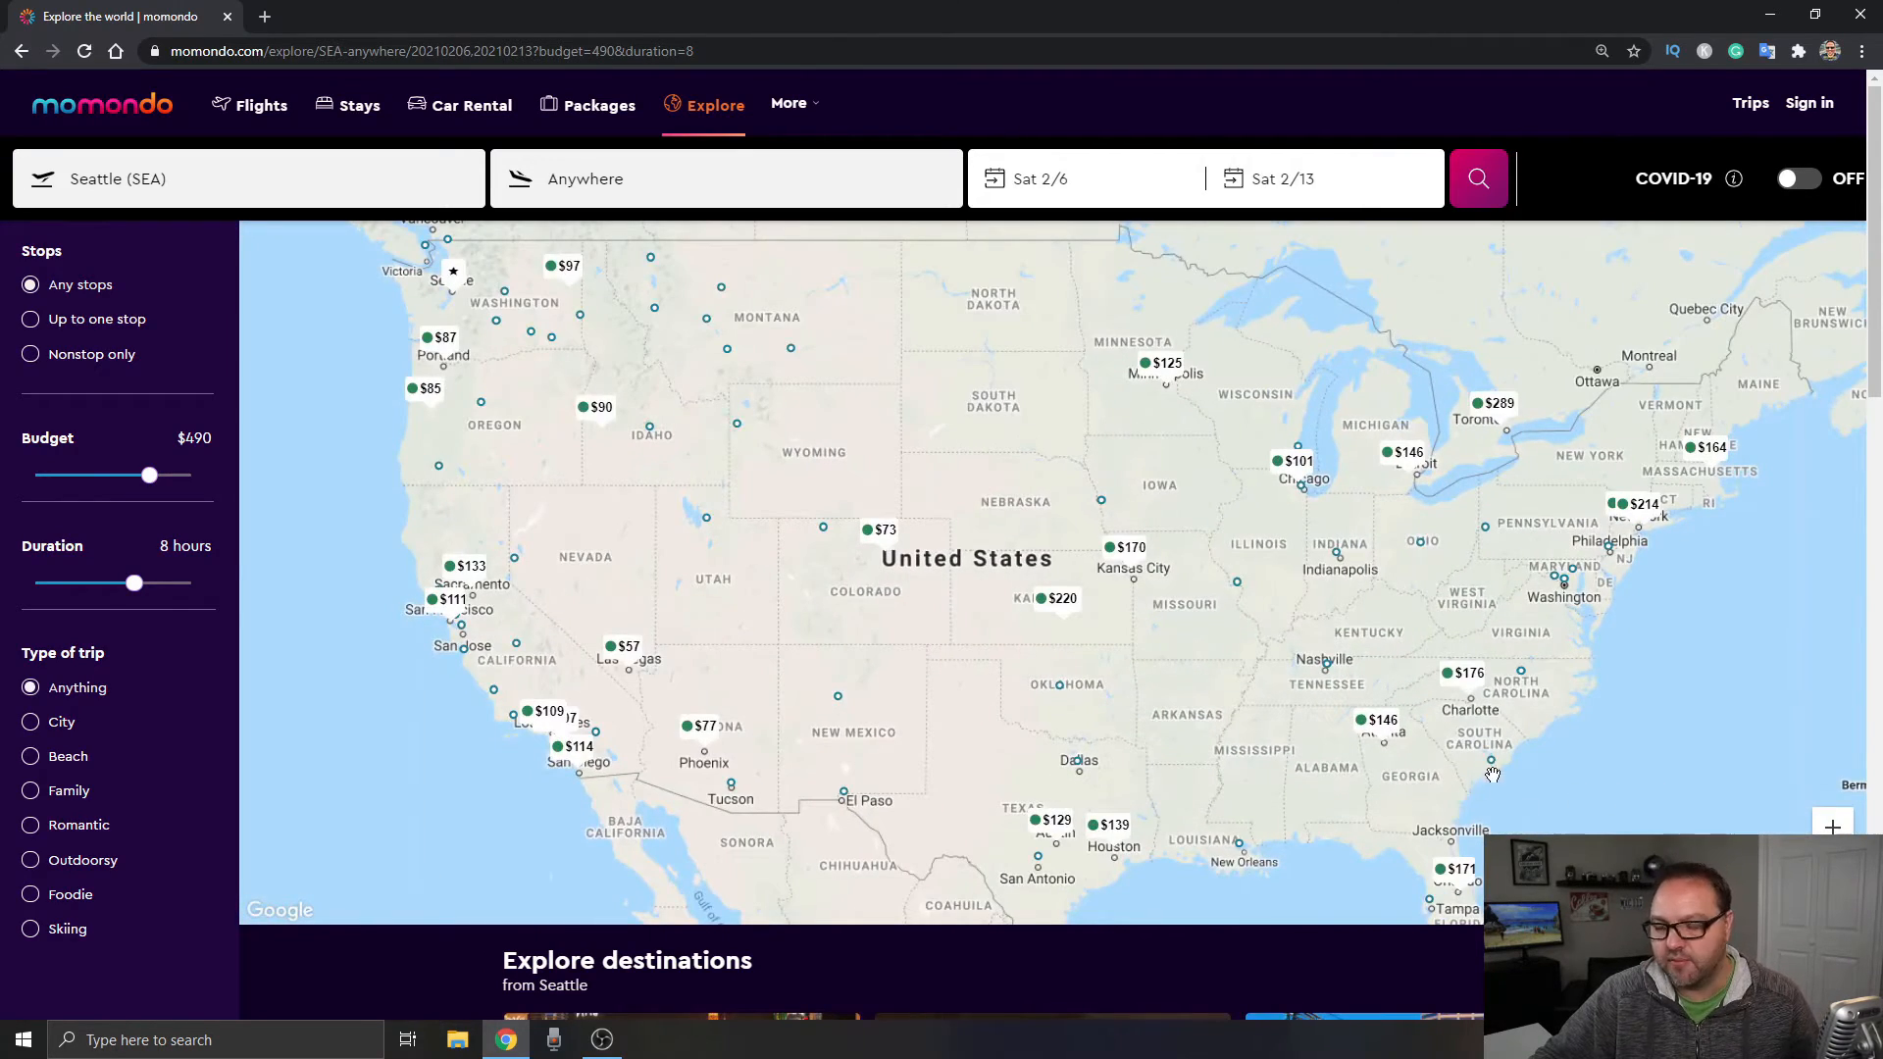
- Explore the fares on the map along the US East Coast, select Boston (BOS) and check its flight prices
left_click_drag(1490, 778, 1282, 696)
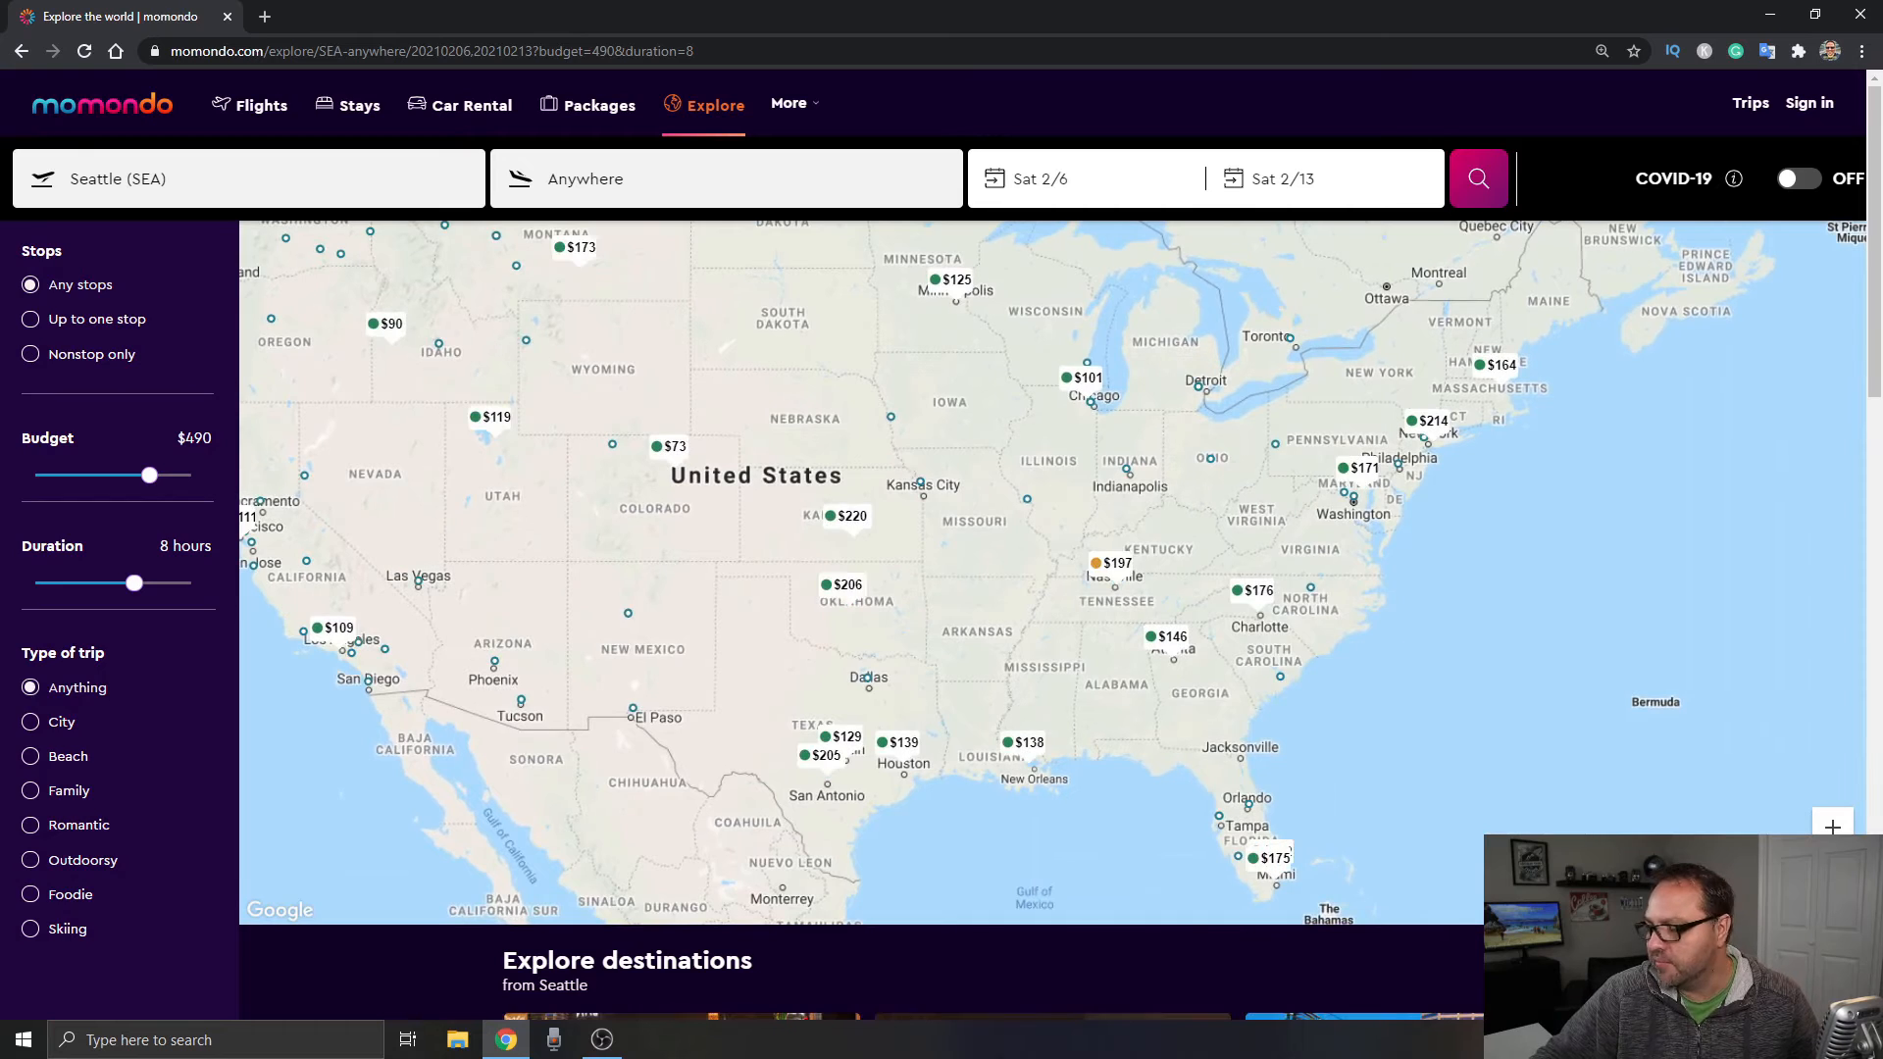
left_click(1832, 827)
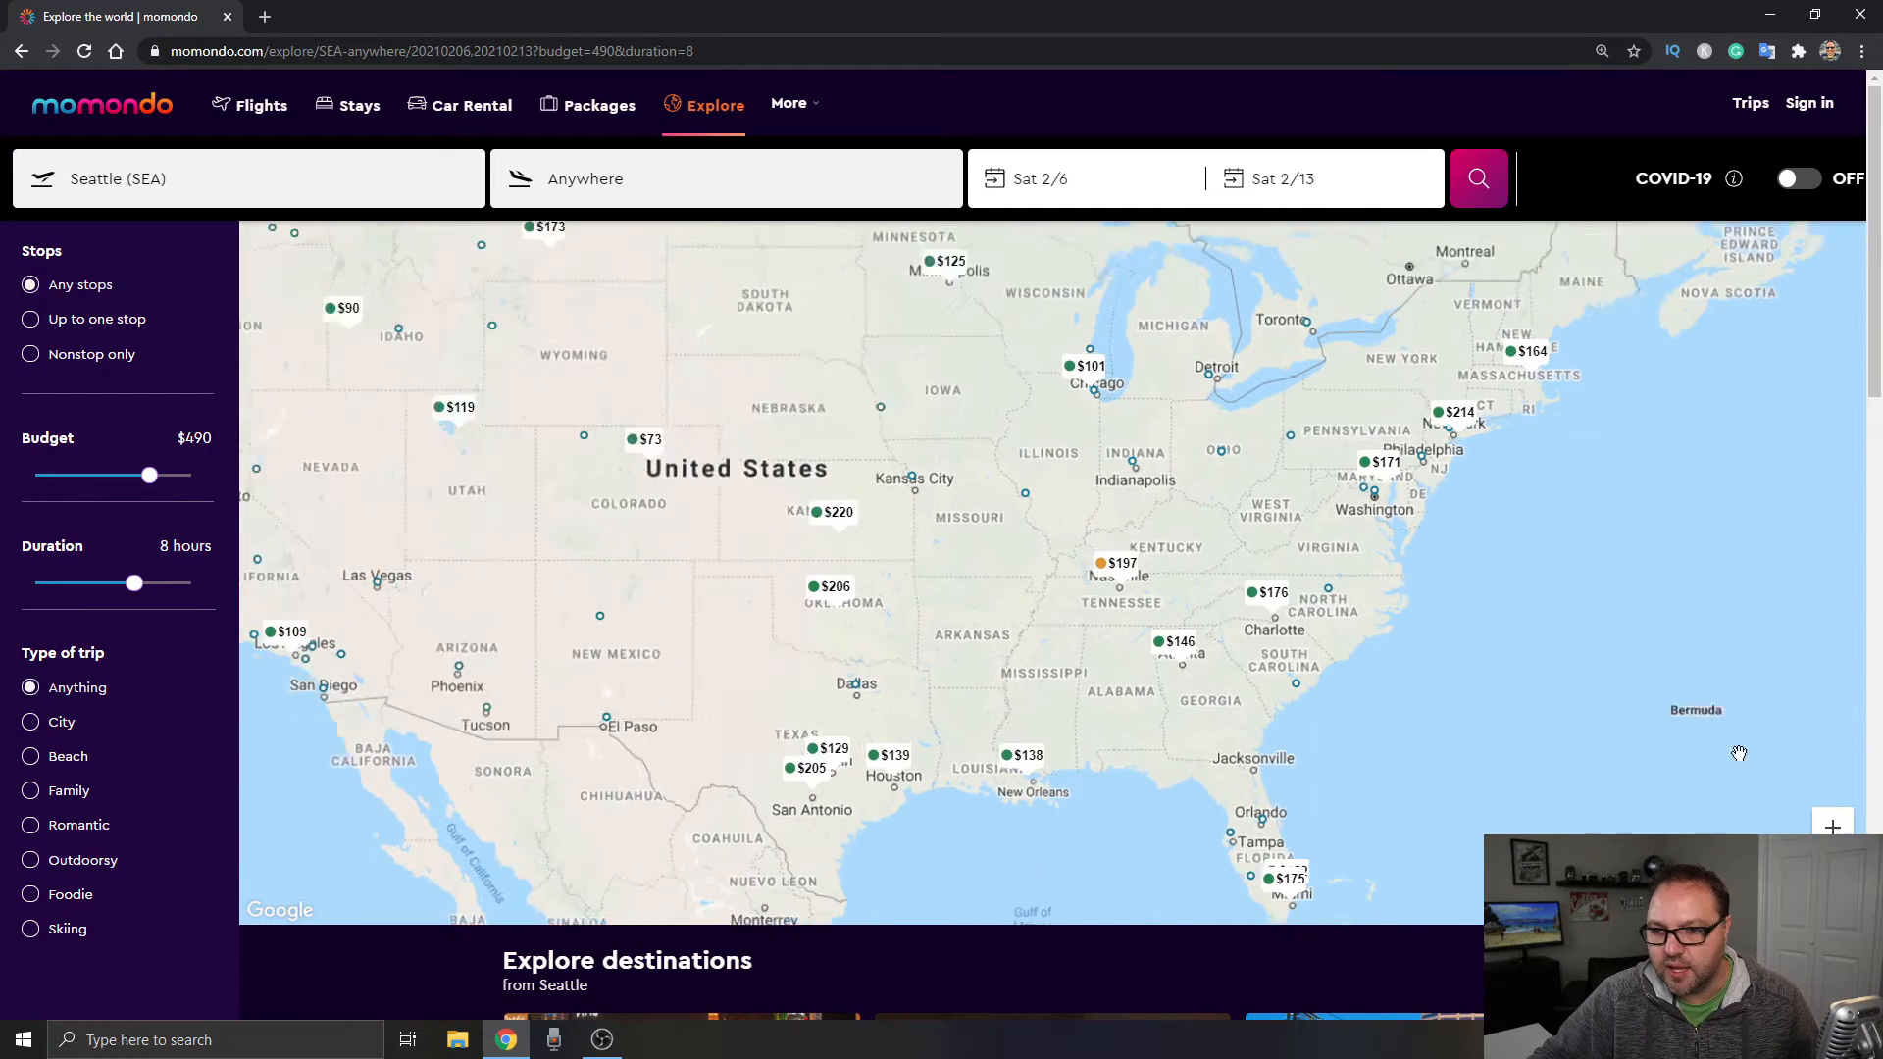
left_click_drag(1719, 572, 1506, 506)
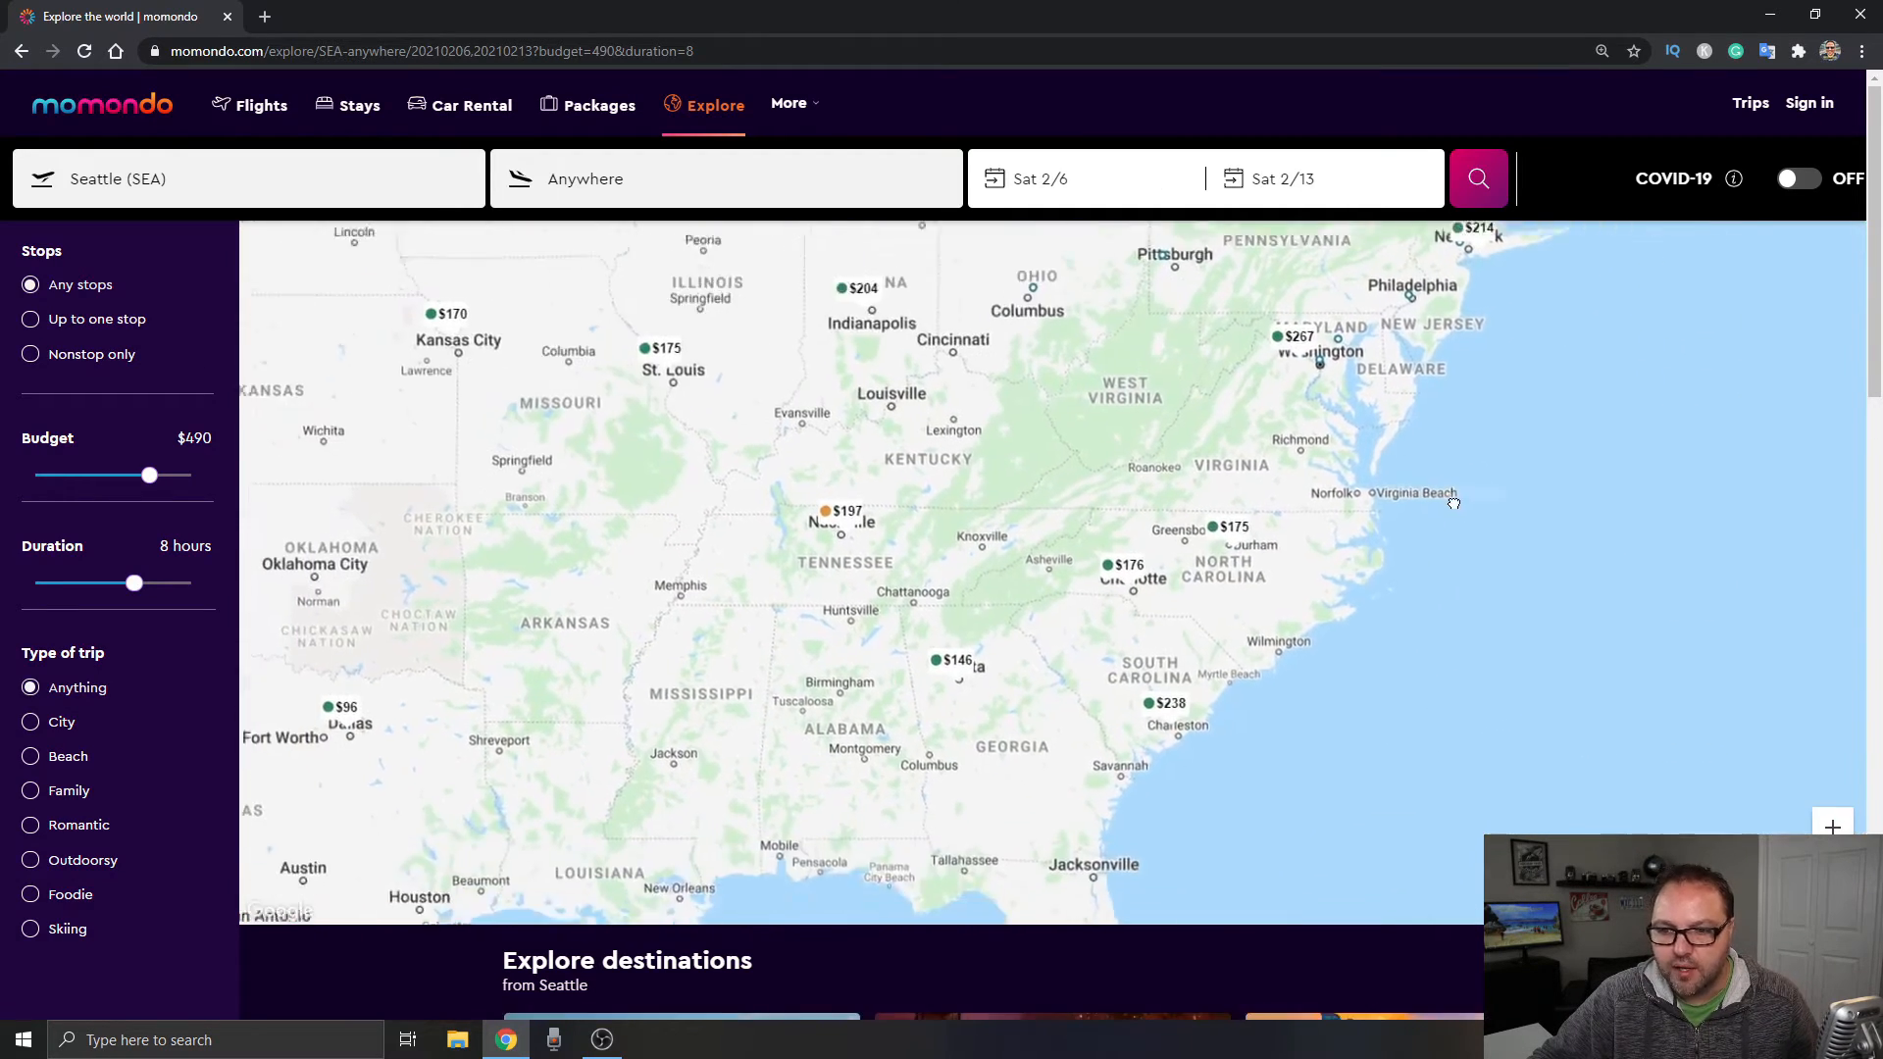
left_click_drag(1378, 694, 1407, 526)
left_click_drag(1365, 783, 1418, 653)
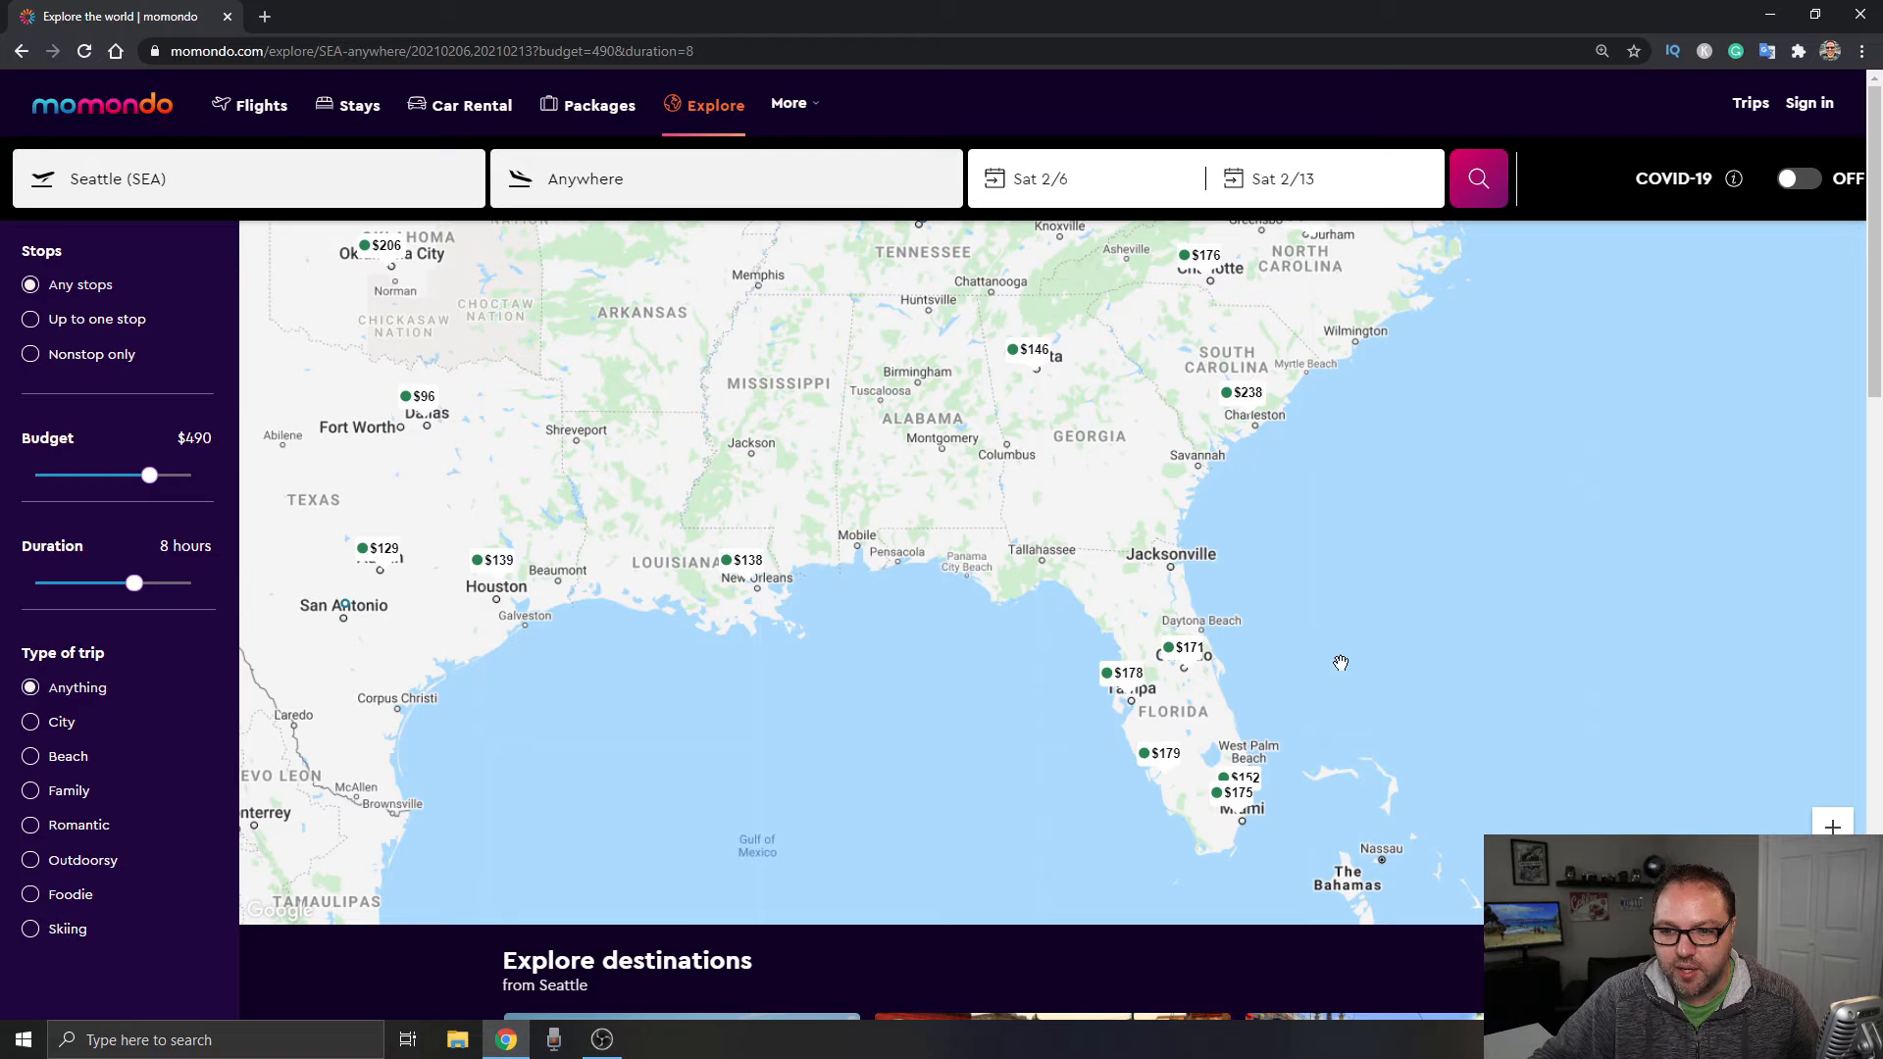
left_click_drag(1485, 591, 1455, 639)
left_click_drag(1481, 442, 1467, 584)
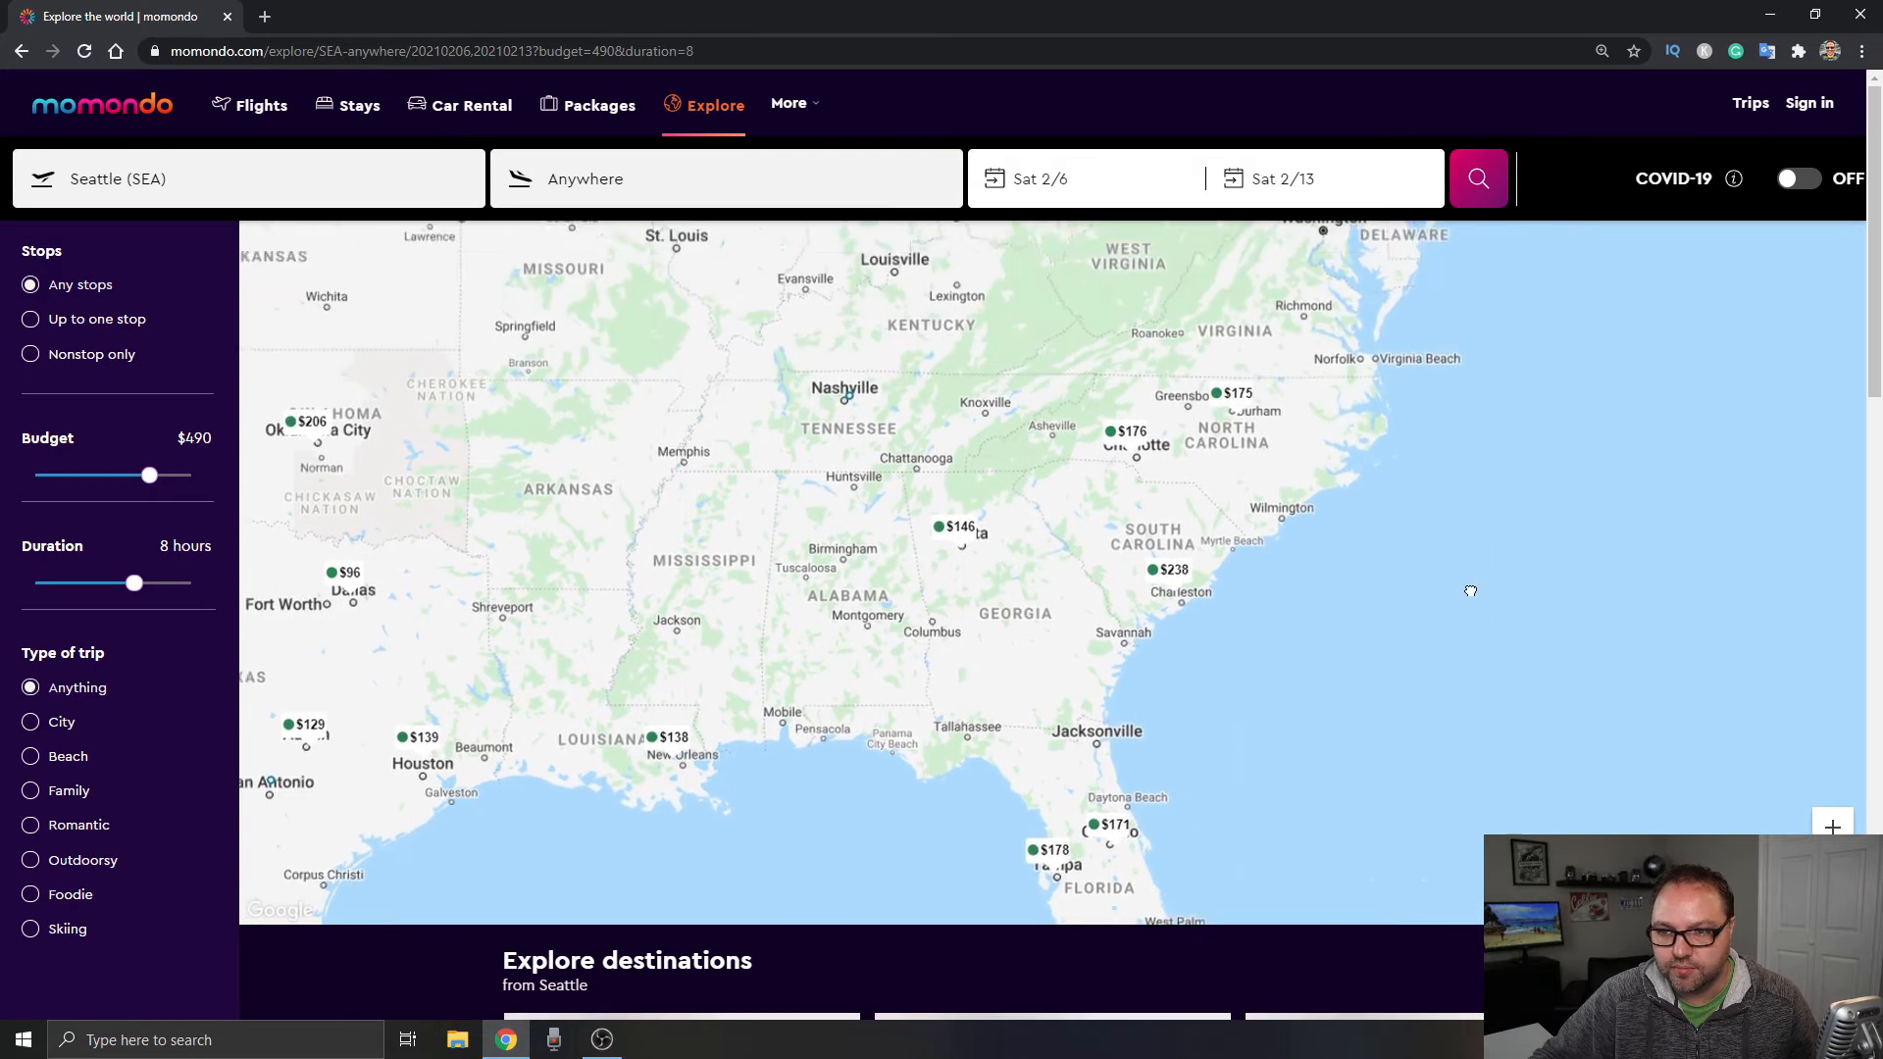
left_click_drag(1471, 343, 1416, 608)
left_click_drag(1518, 286, 1450, 389)
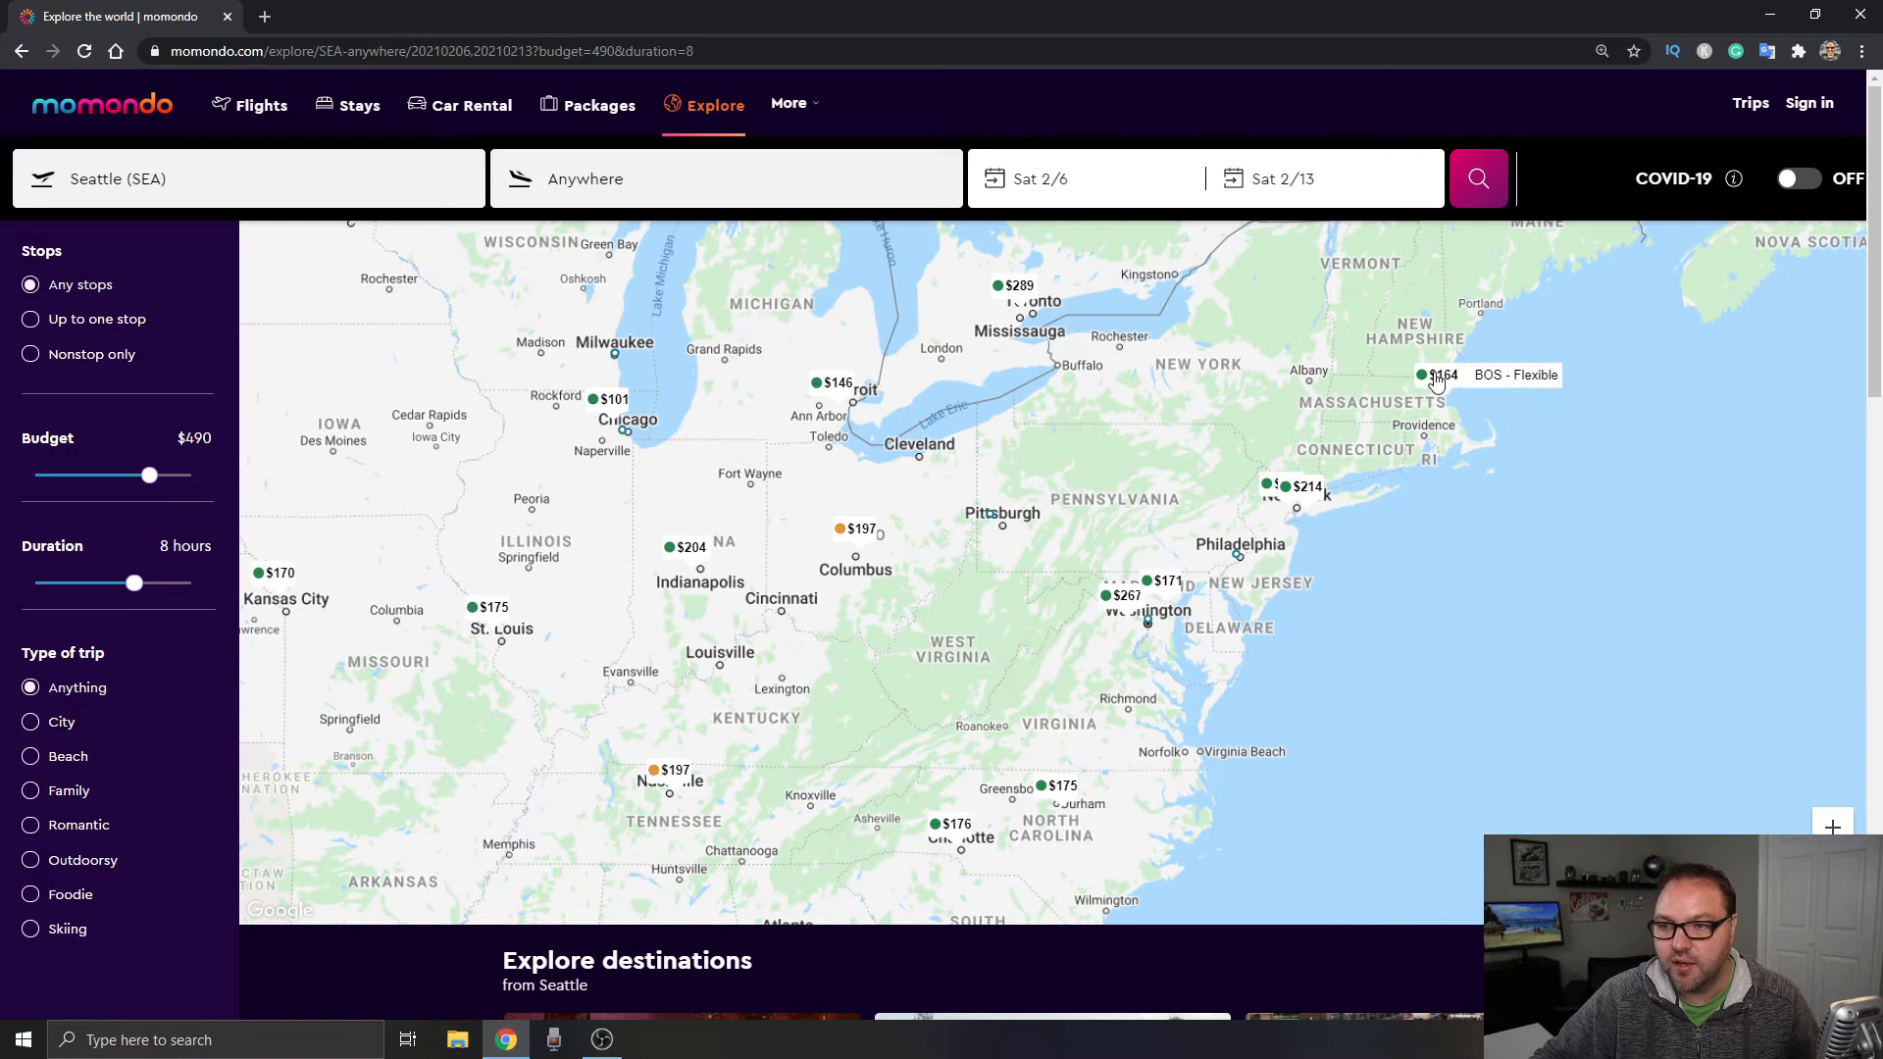
left_click(1483, 382)
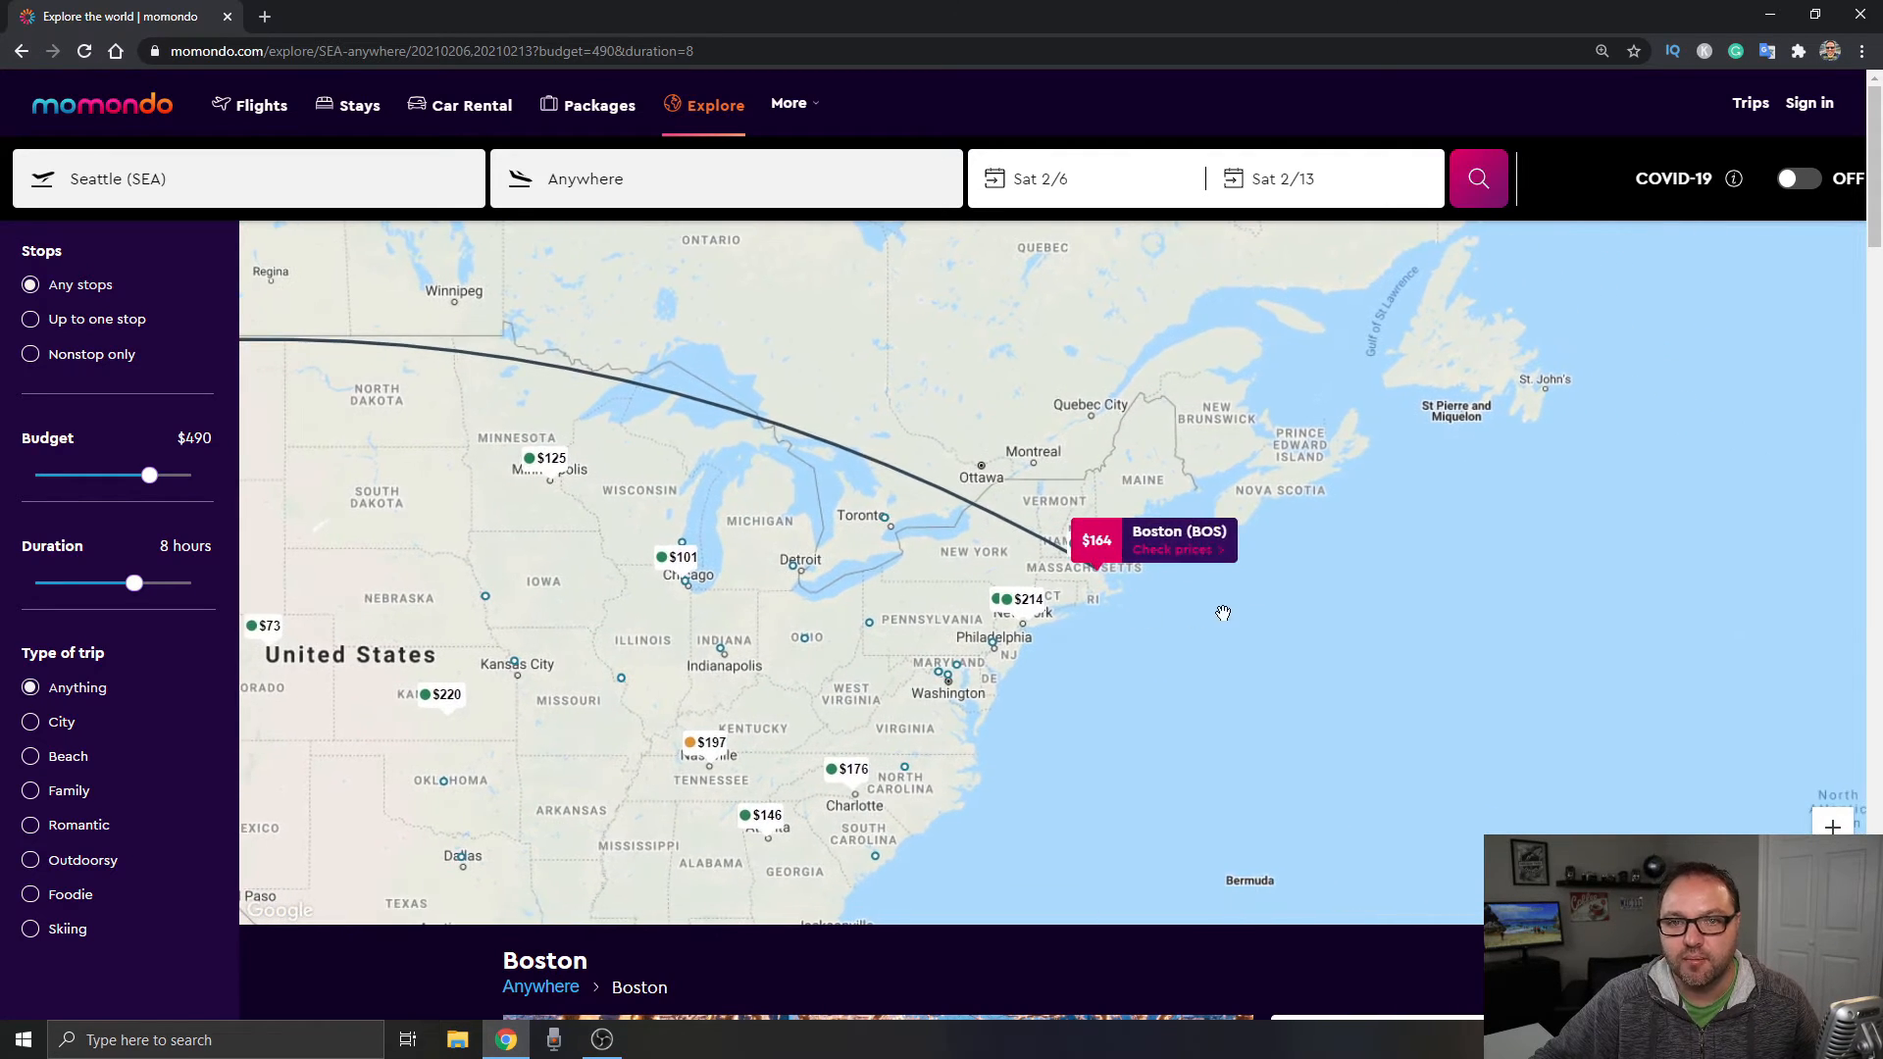
left_click(1175, 555)
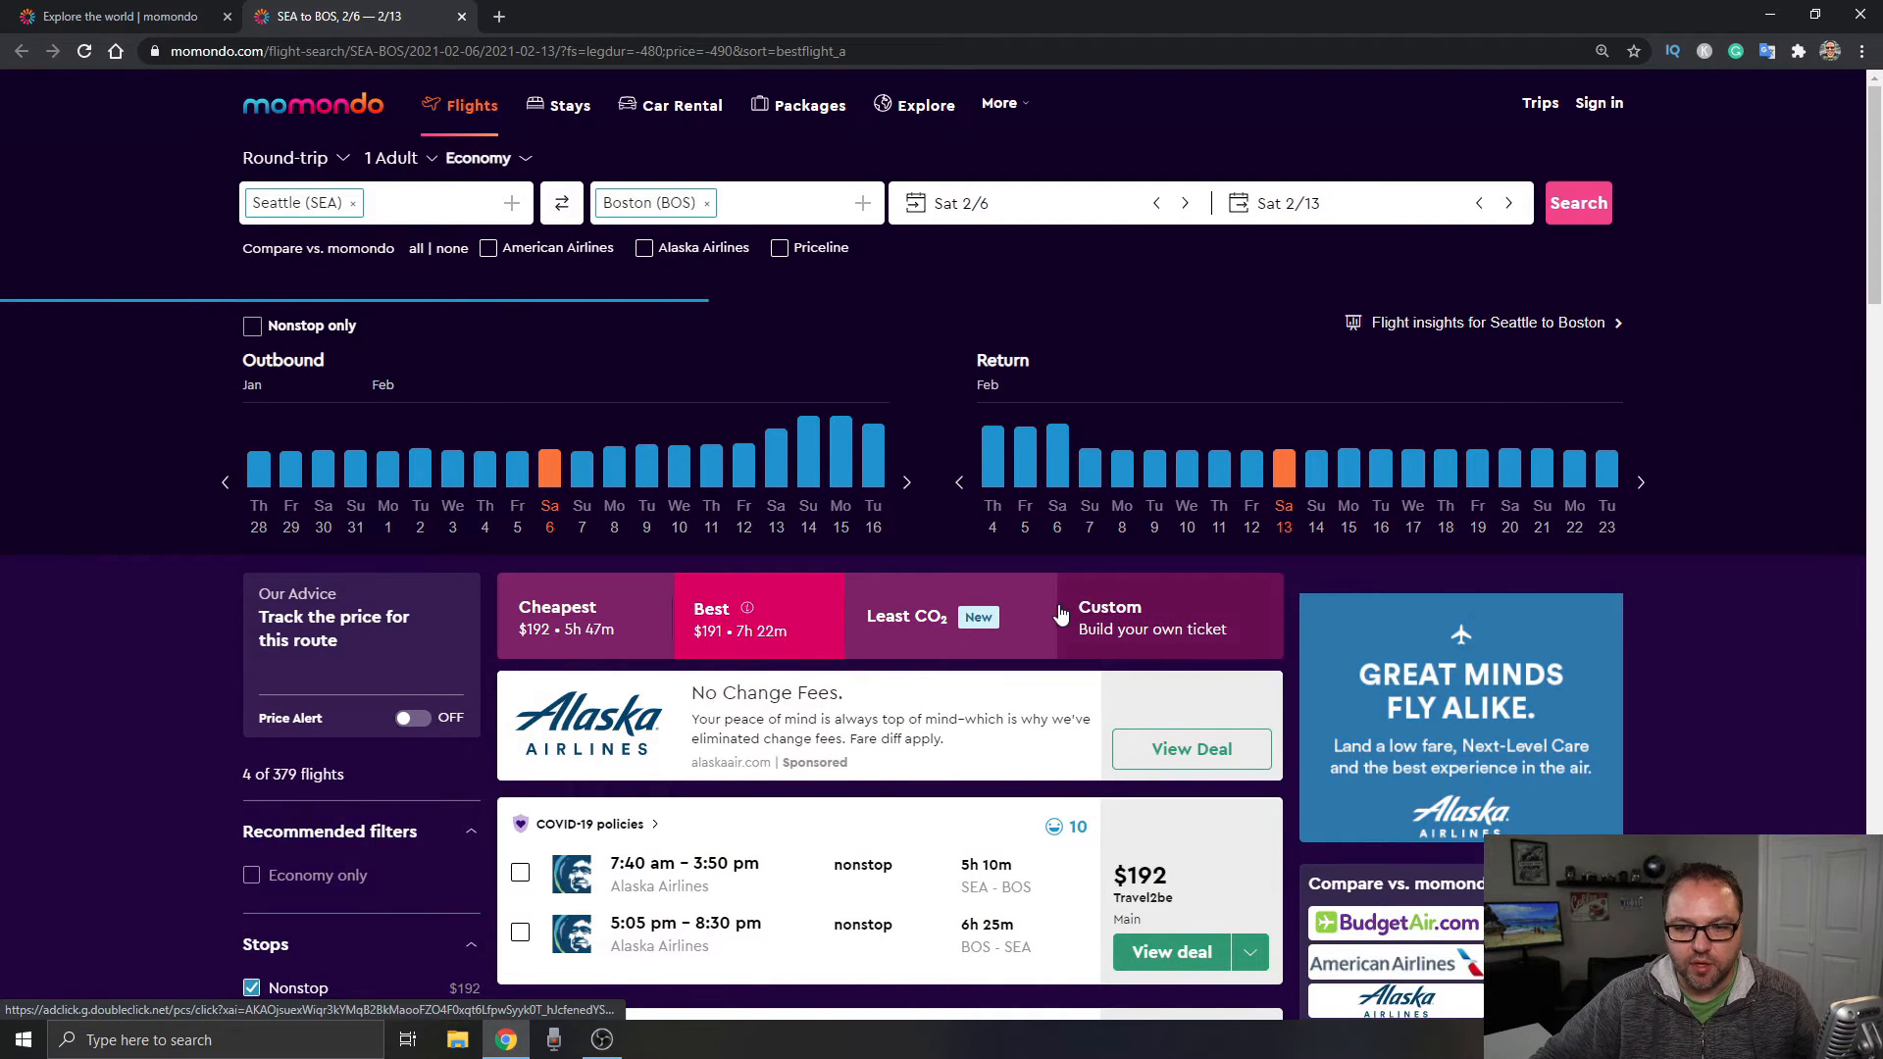
- Compare the Seattle to Boston flight offers by price, flight times, airline, booking provider and fare class
scroll(1086, 593, "down", 3)
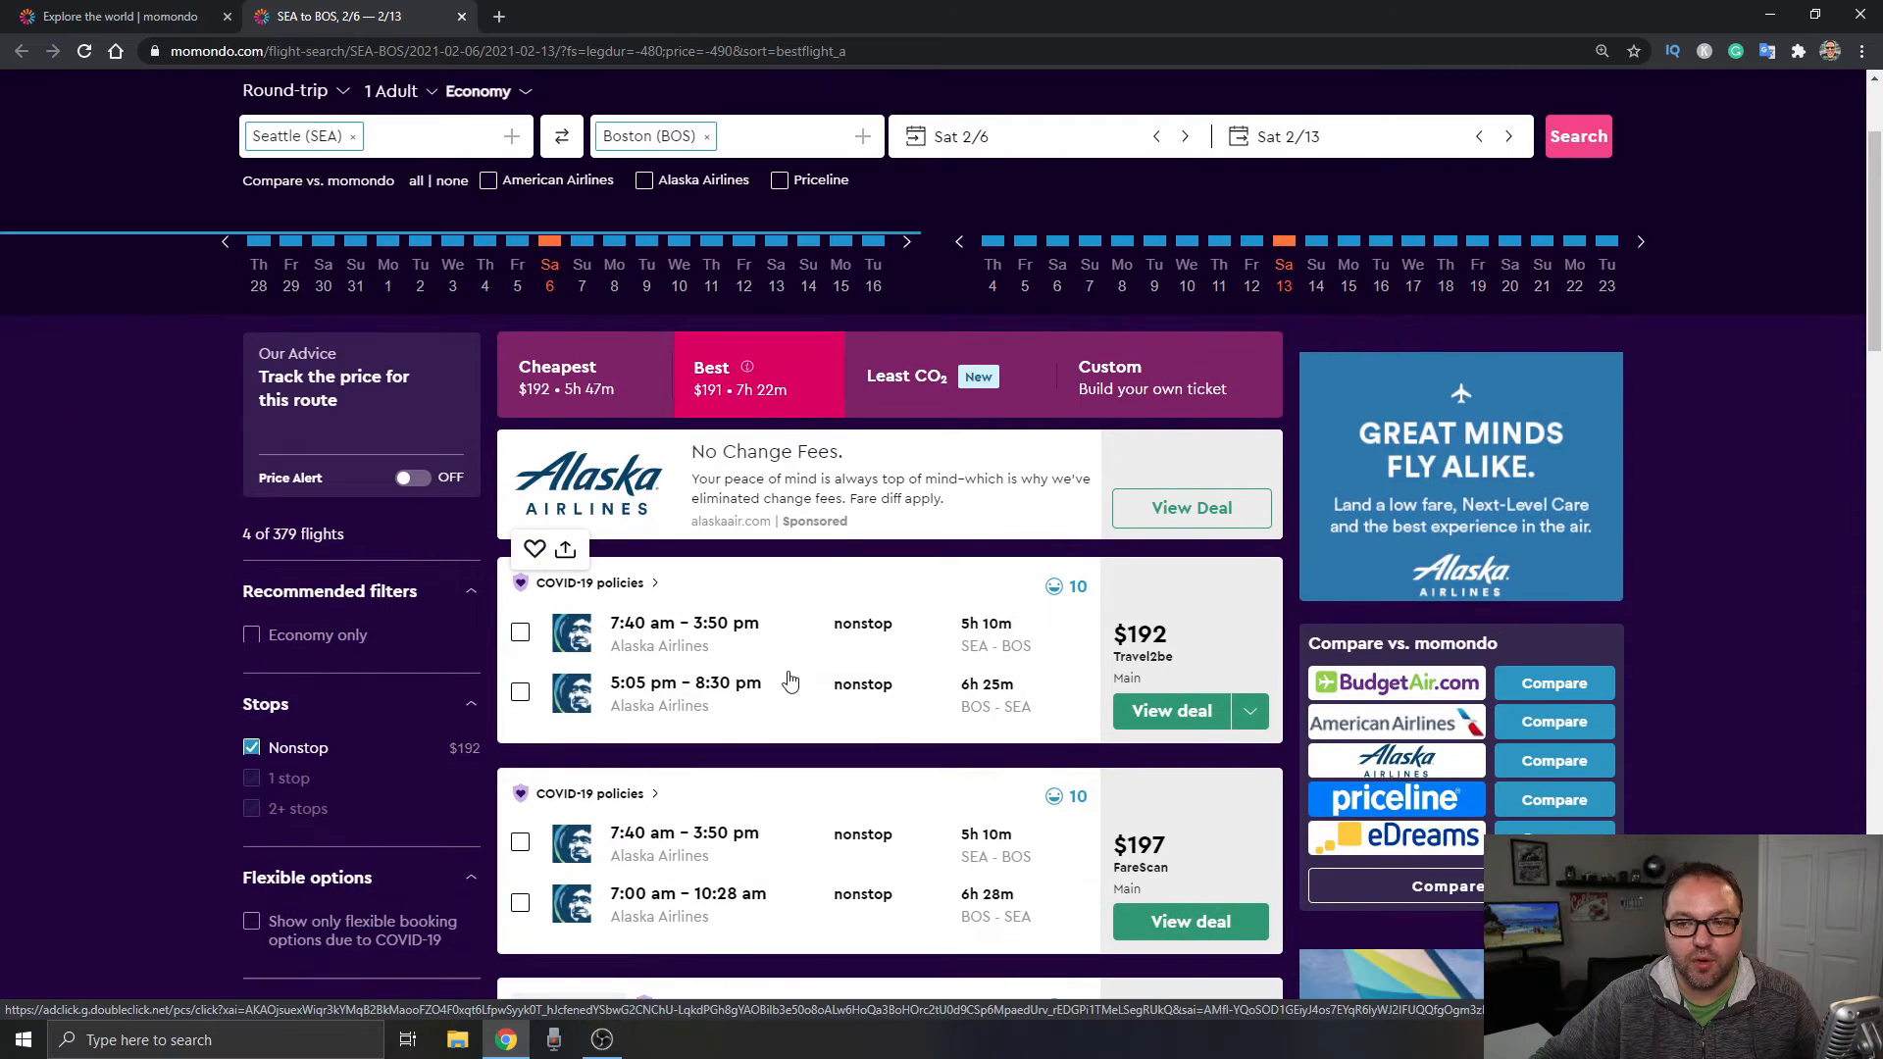
scroll(893, 673, "down", 1)
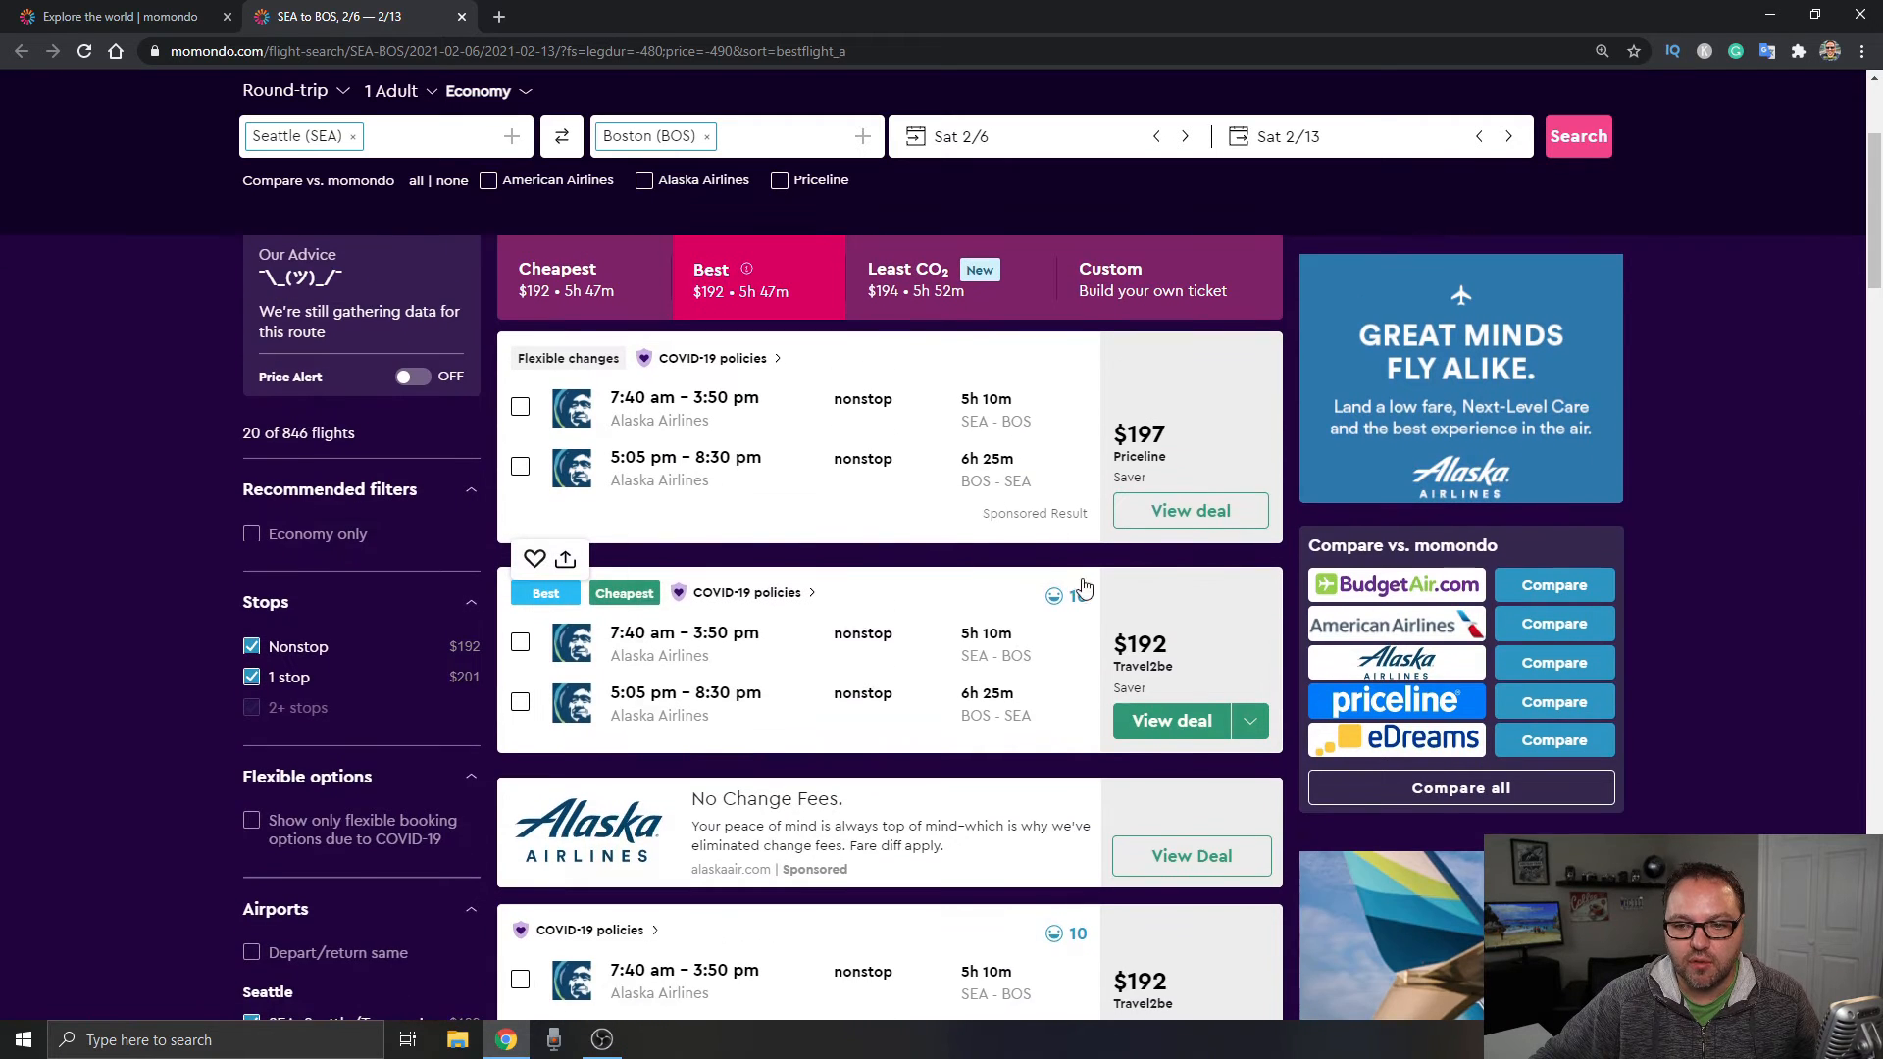
mouse_move(1198, 465)
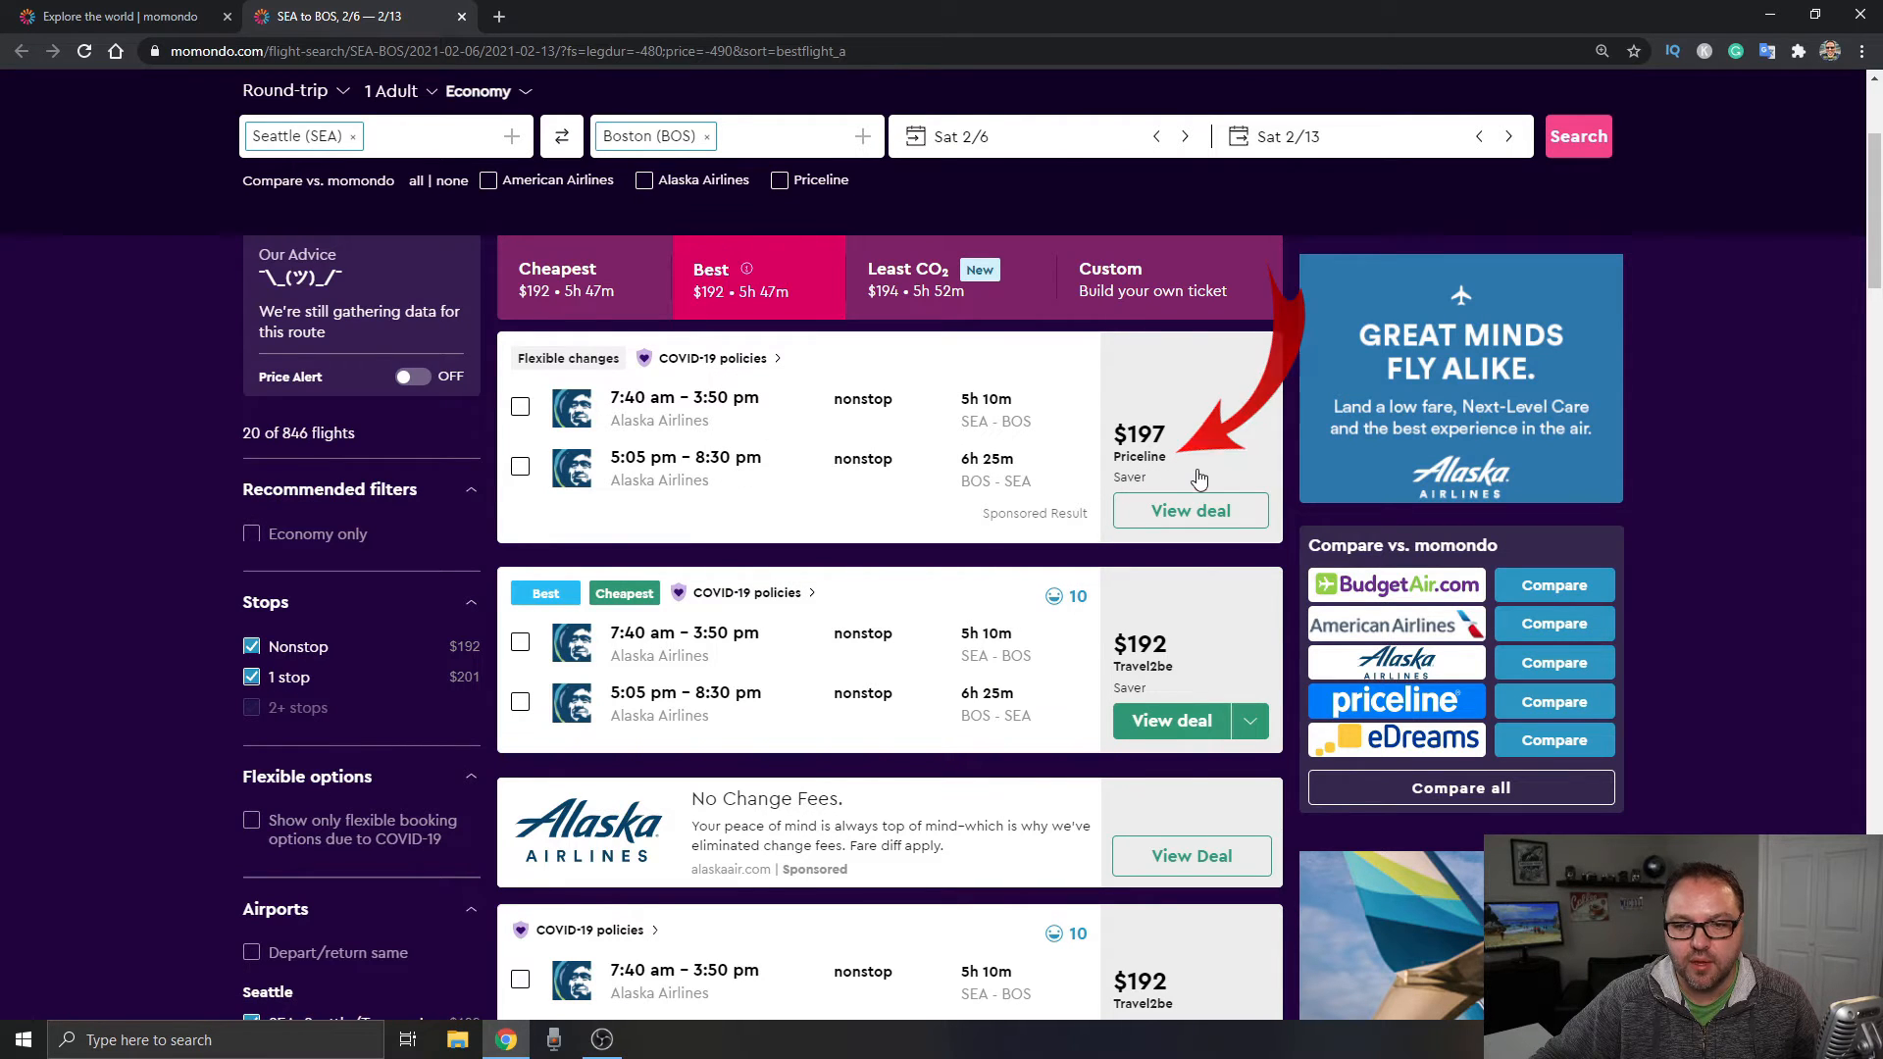
scroll(1181, 686, "down", 1)
mouse_move(1146, 594)
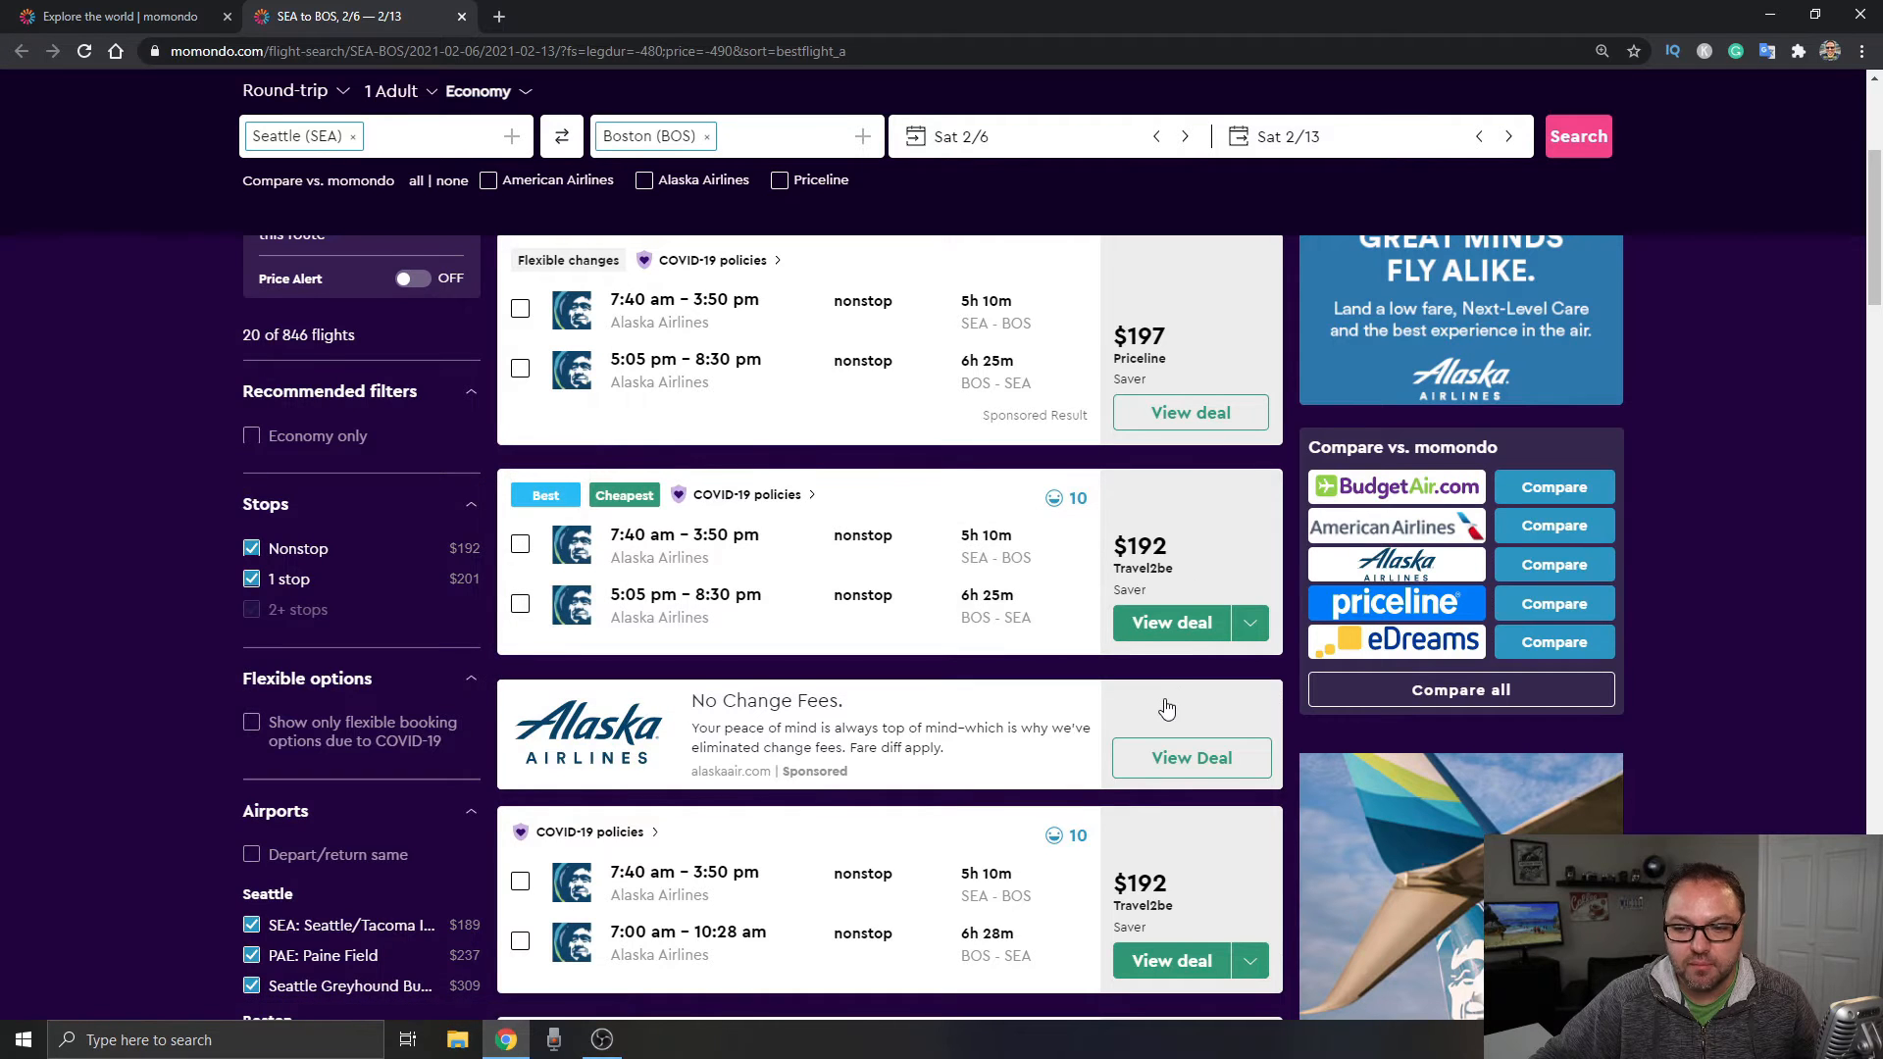
scroll(1167, 708, "down", 3)
mouse_move(1136, 630)
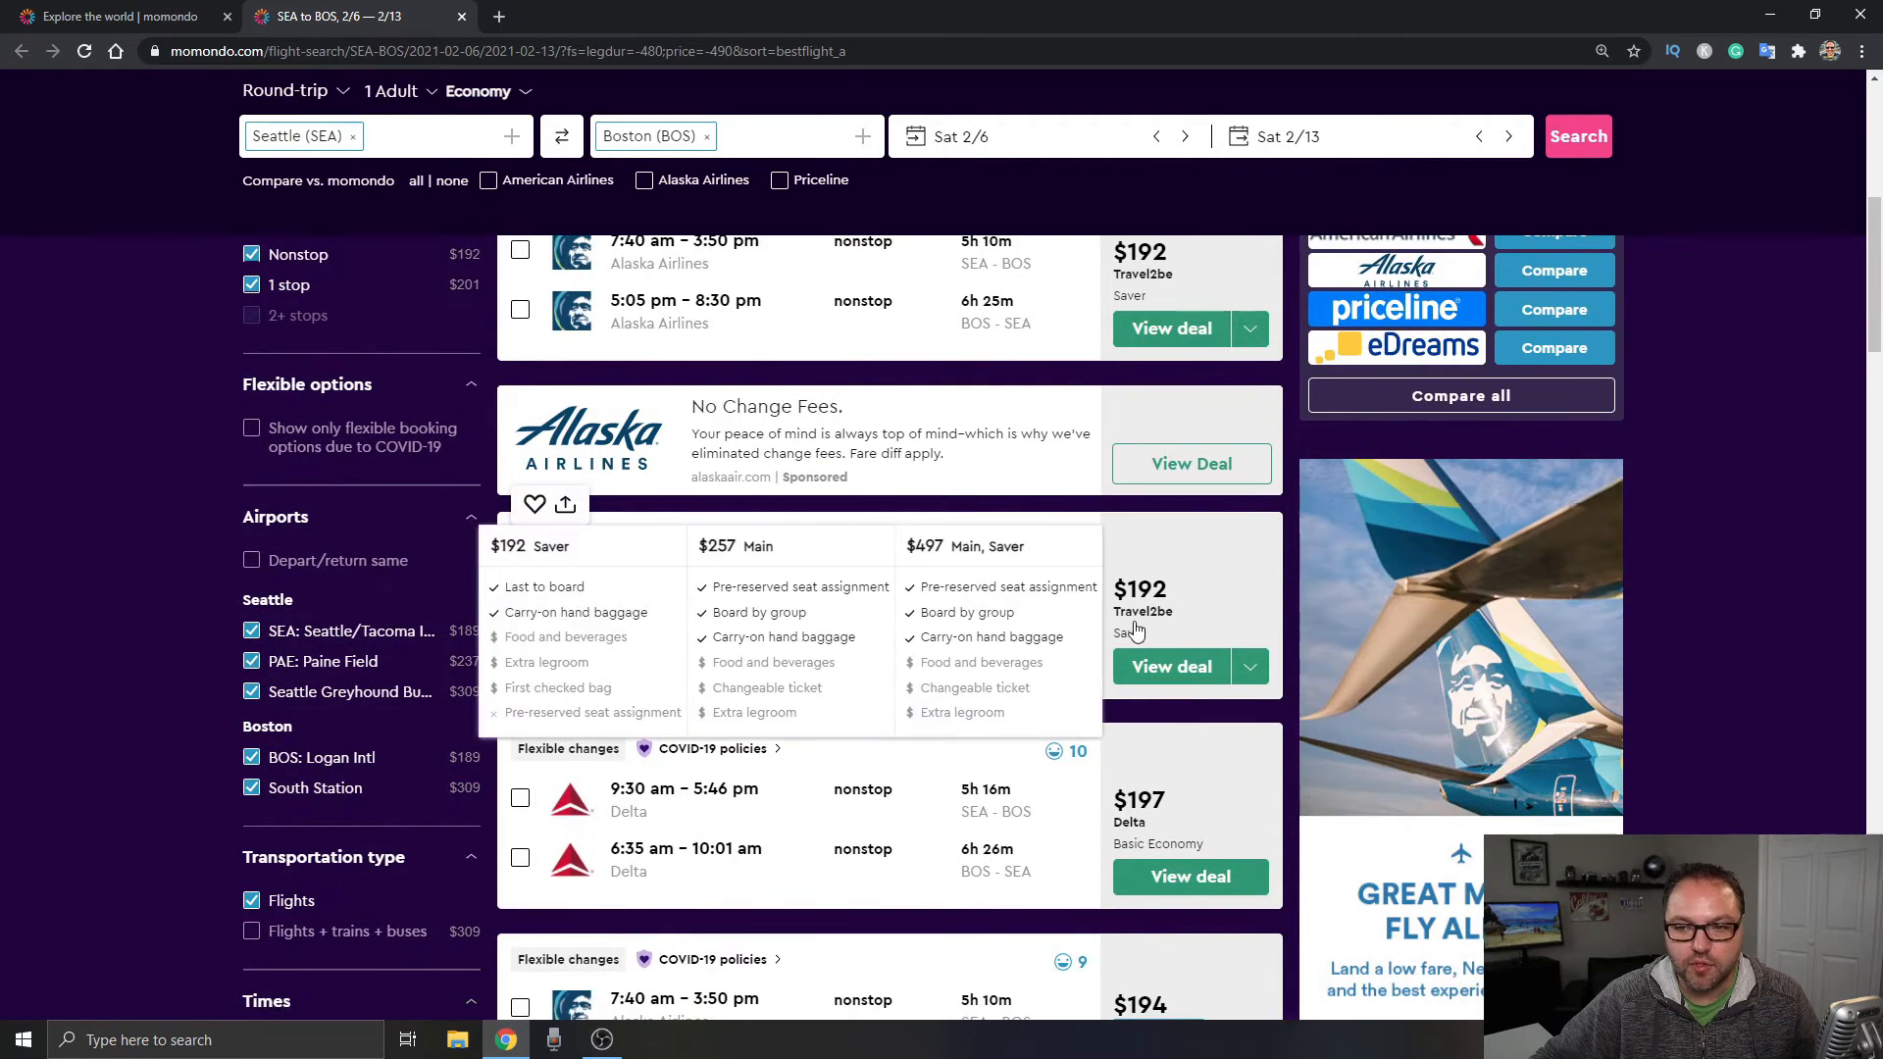
scroll(1030, 647, "down", 2)
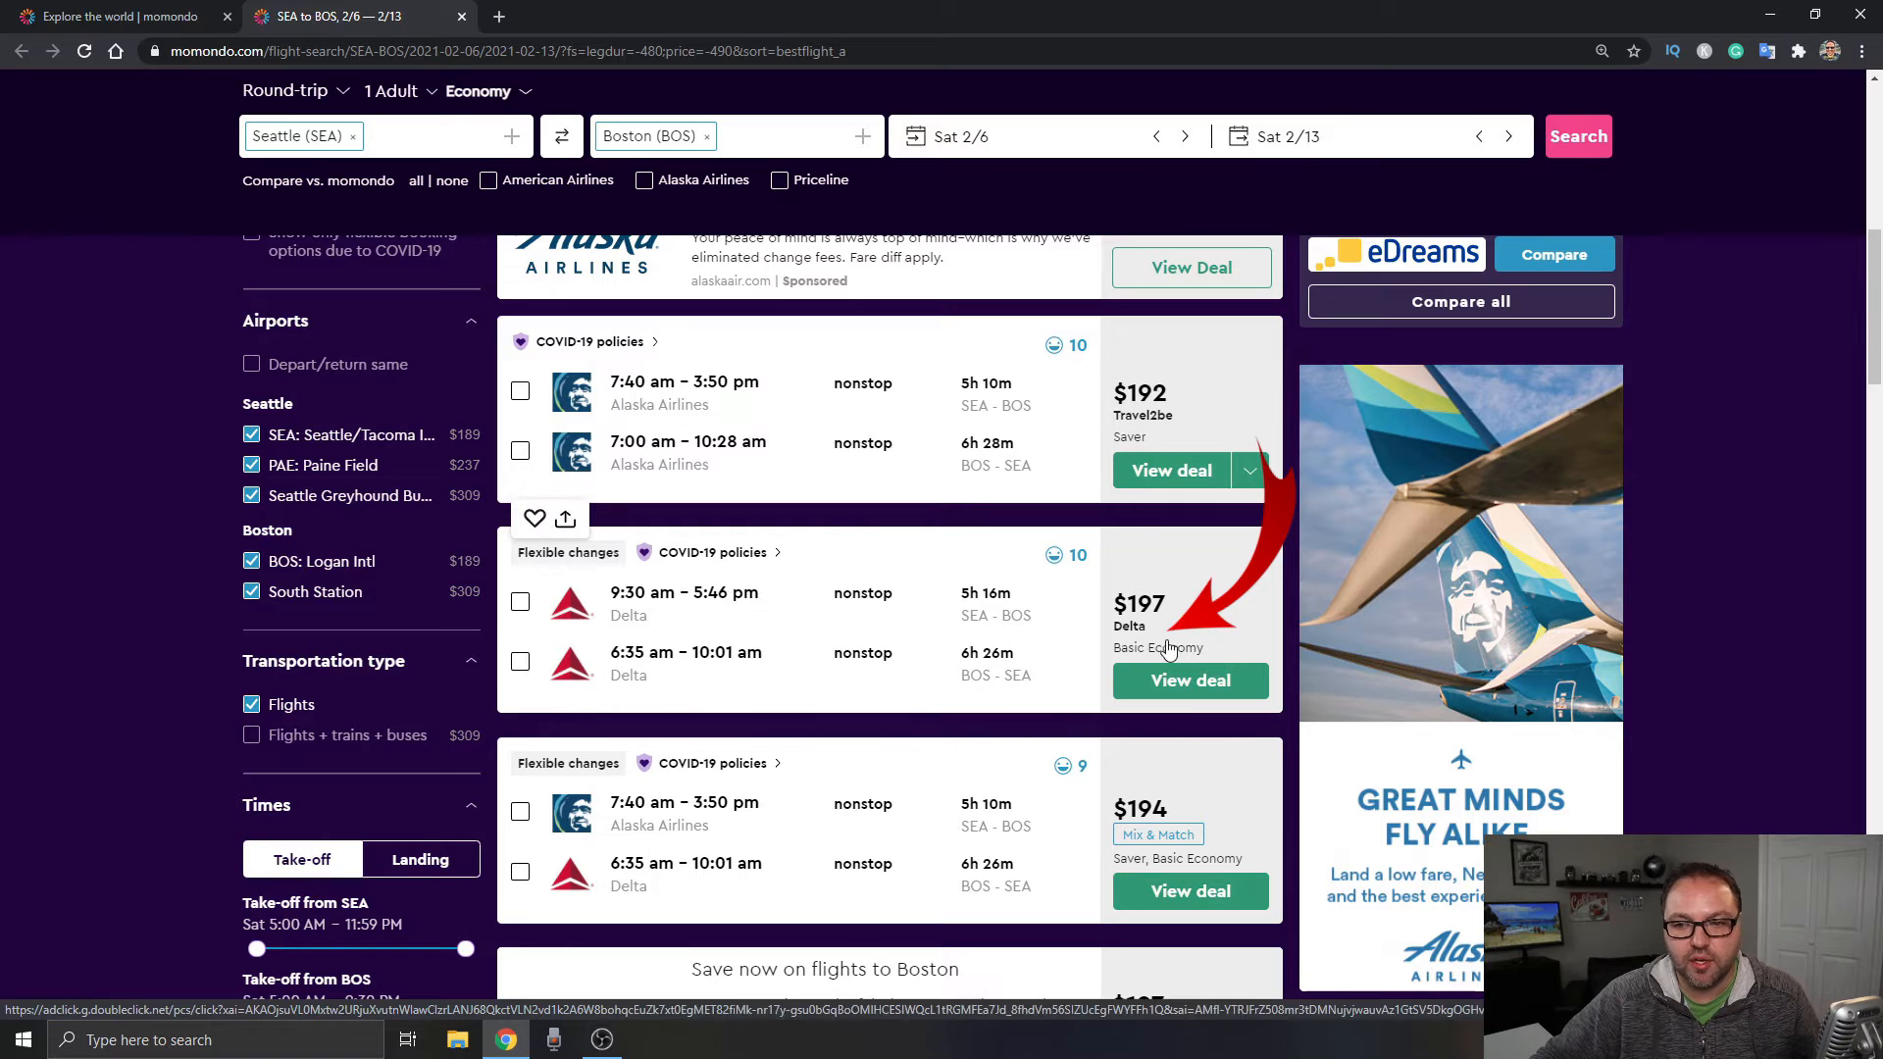
mouse_move(1215, 702)
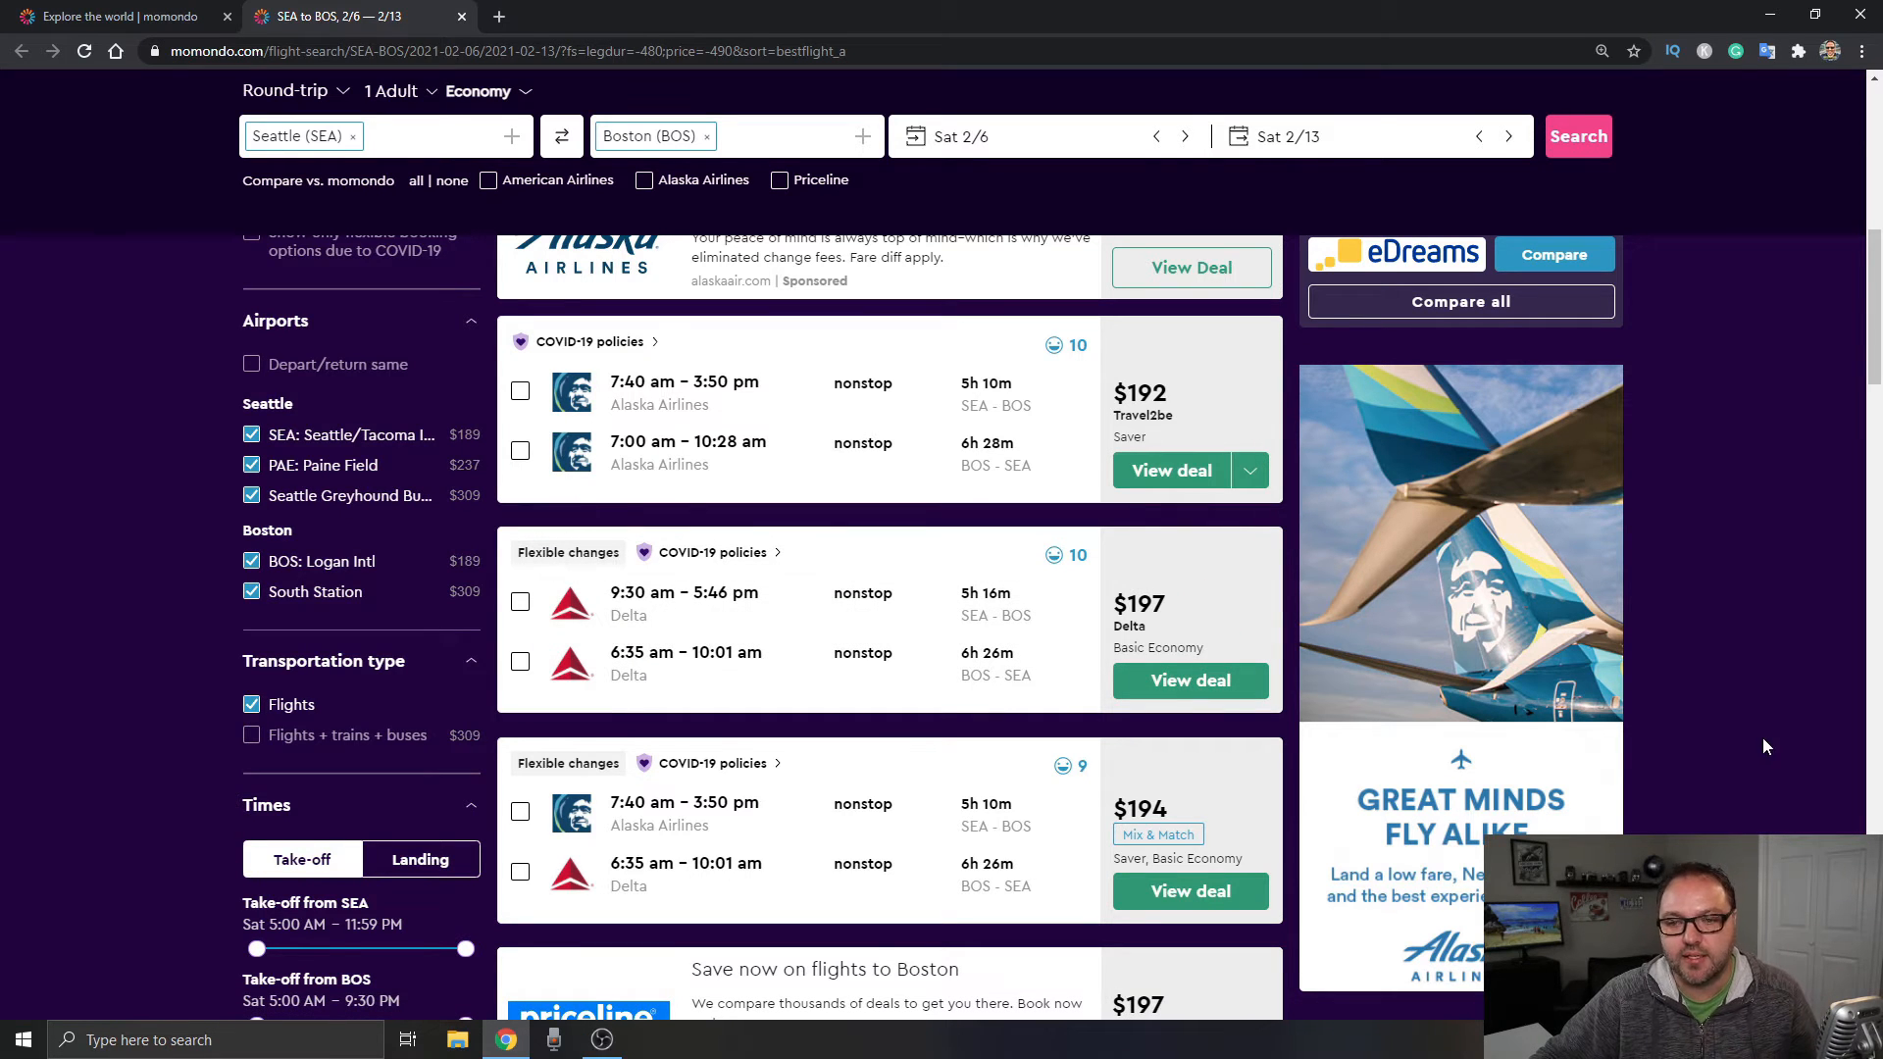
- Exclude South Station from the Boston airports in the result filters and look at the take-off time ranges
scroll(367, 532, "up", 6)
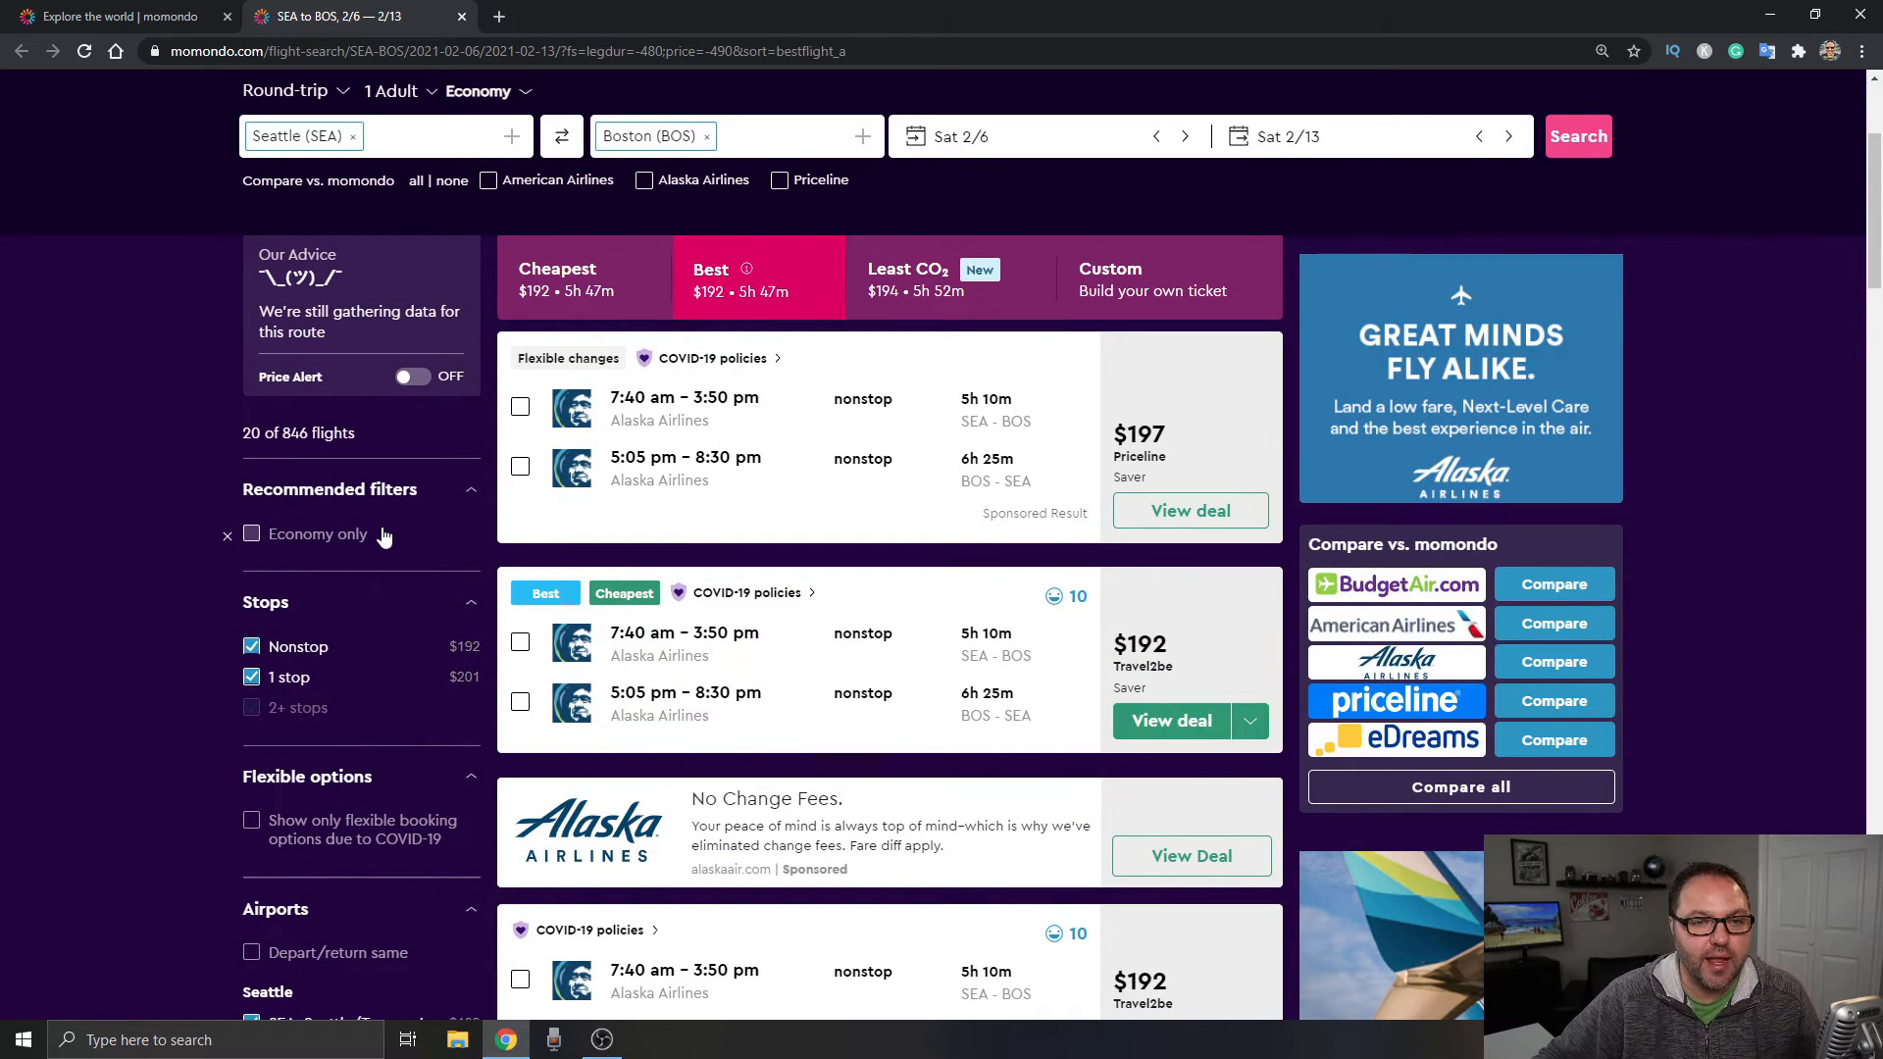
scroll(375, 555, "down", 4)
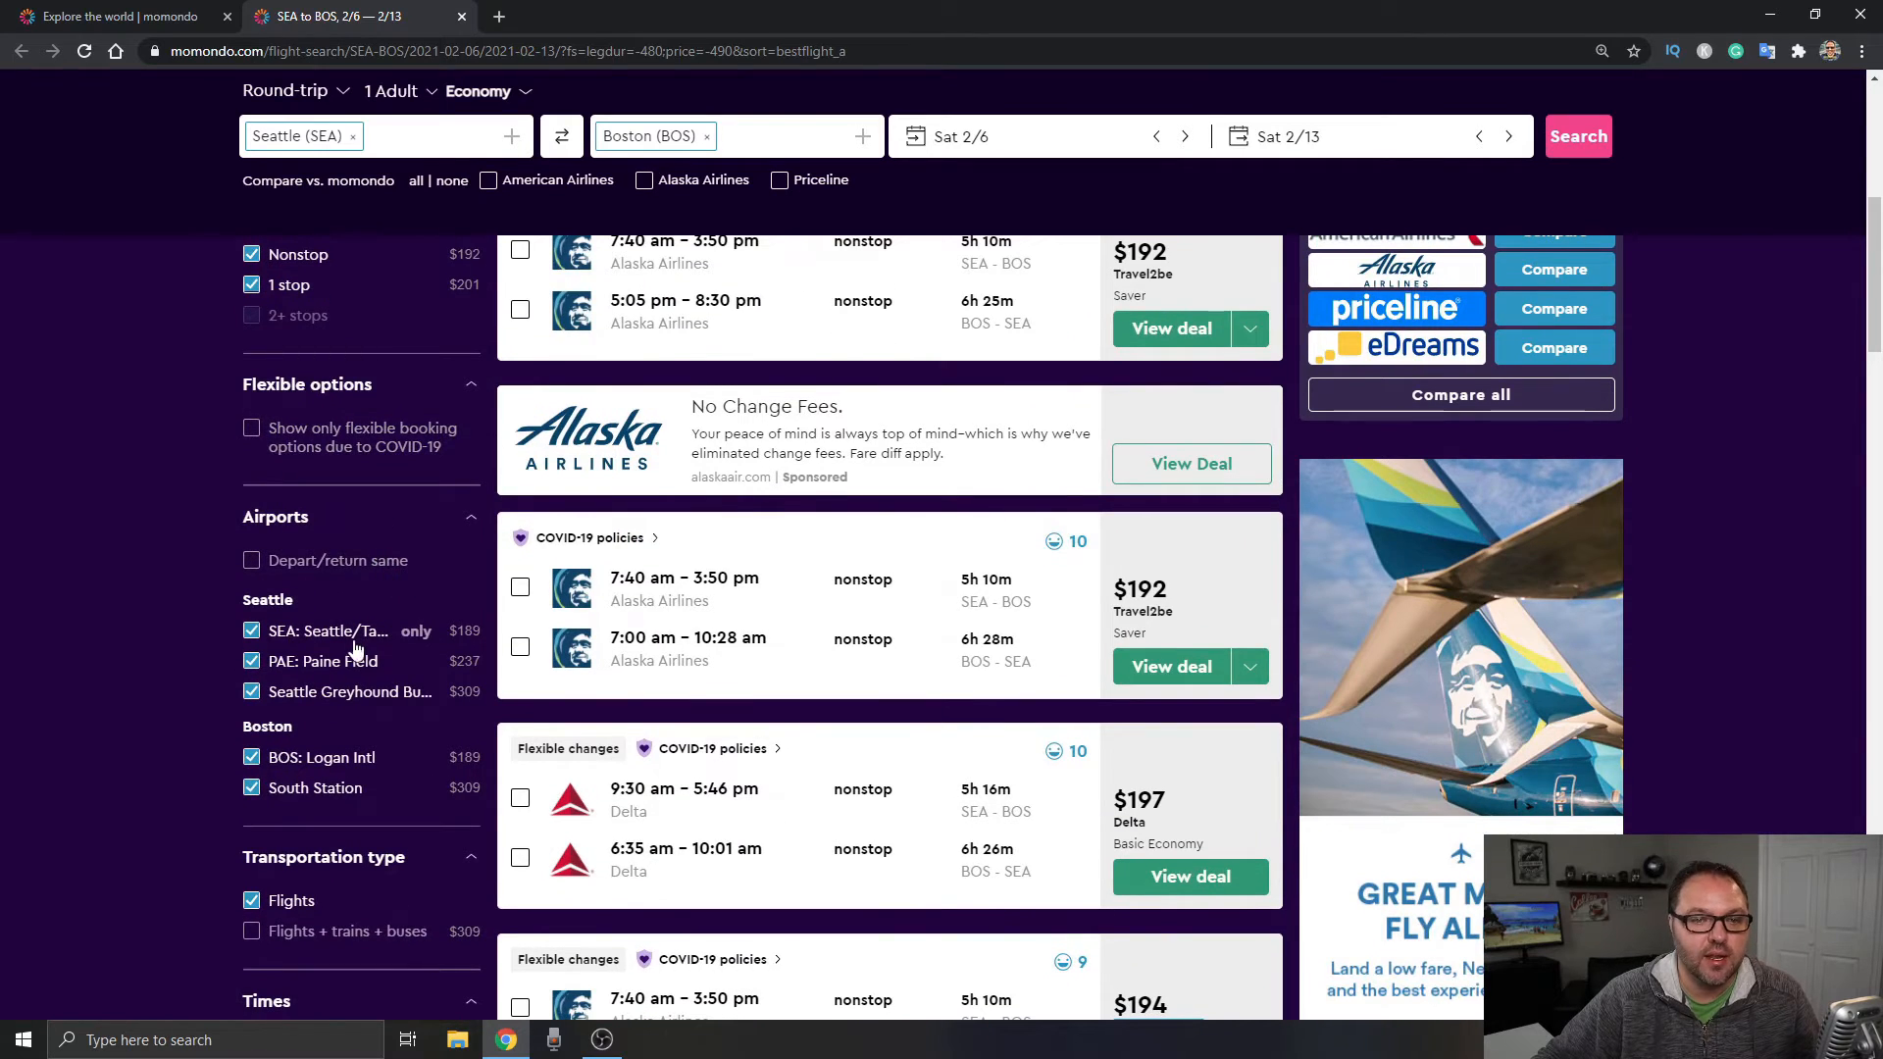
scroll(330, 676, "down", 1)
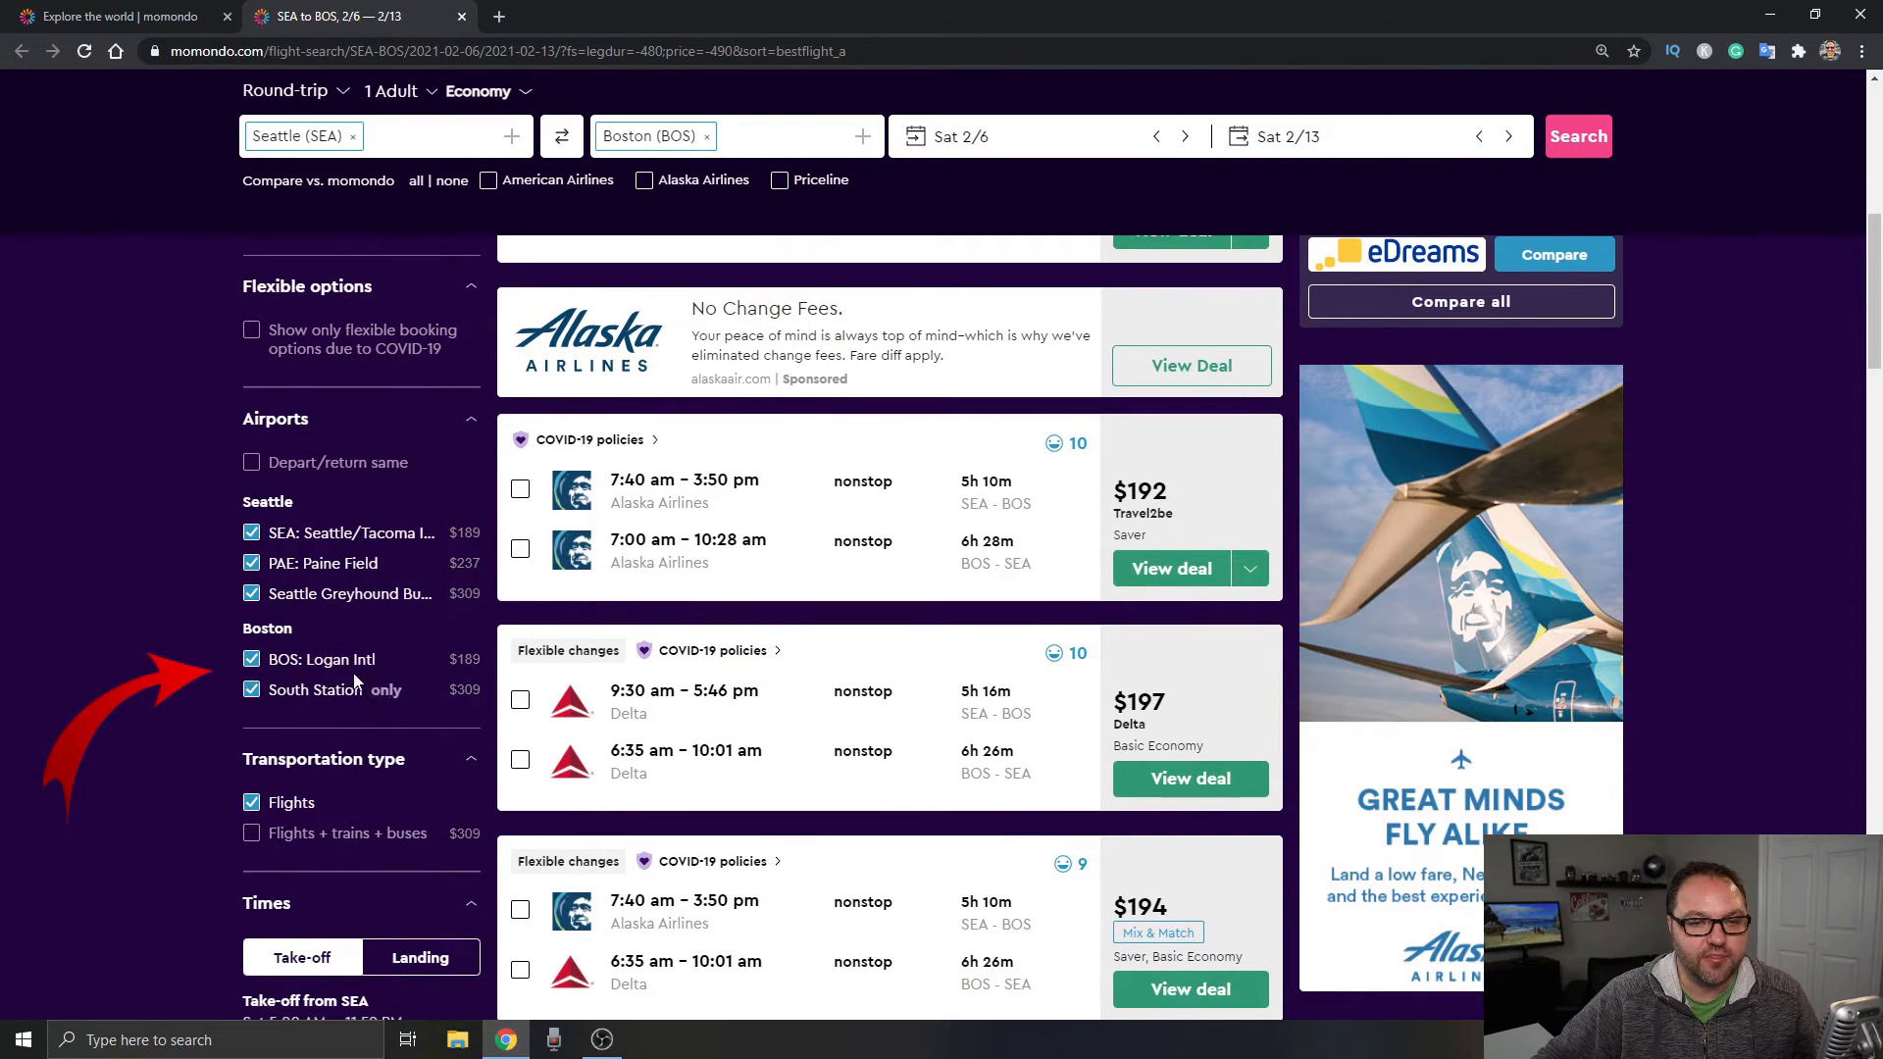
left_click(251, 691)
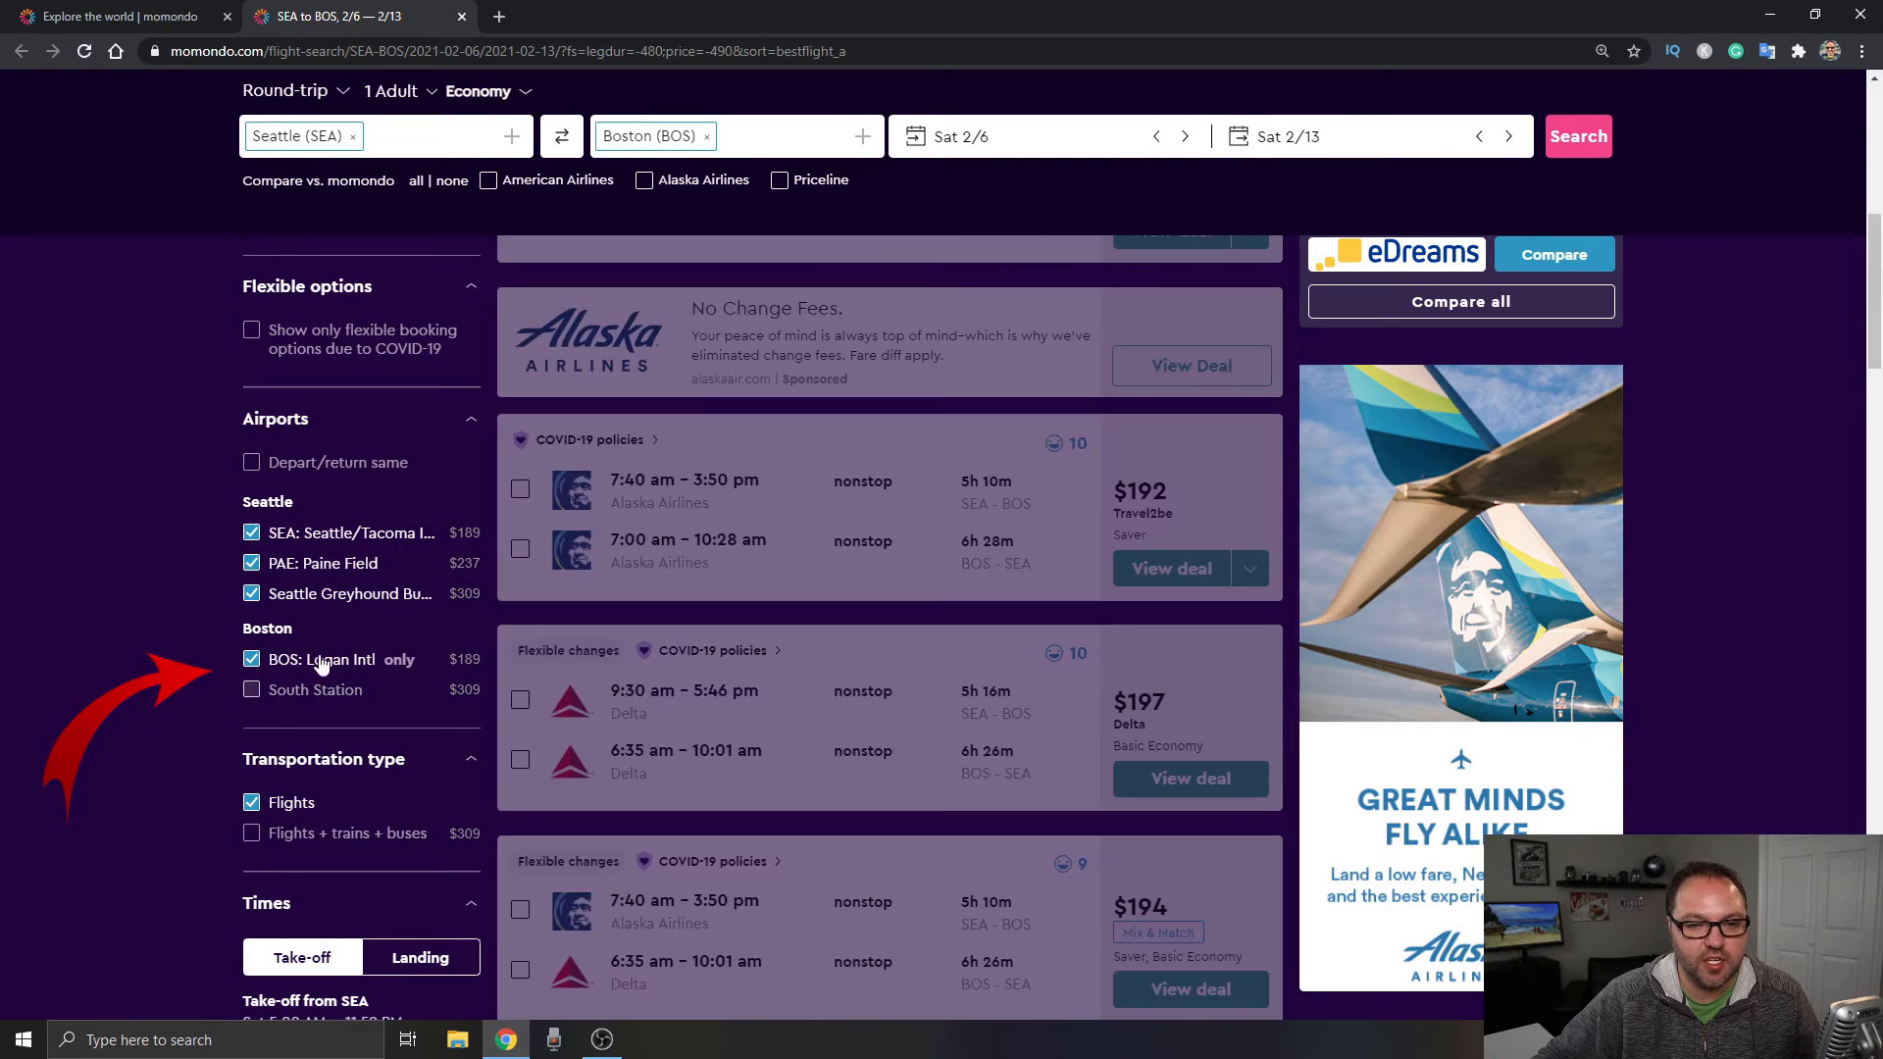
scroll(362, 622, "down", 2)
scroll(365, 628, "down", 3)
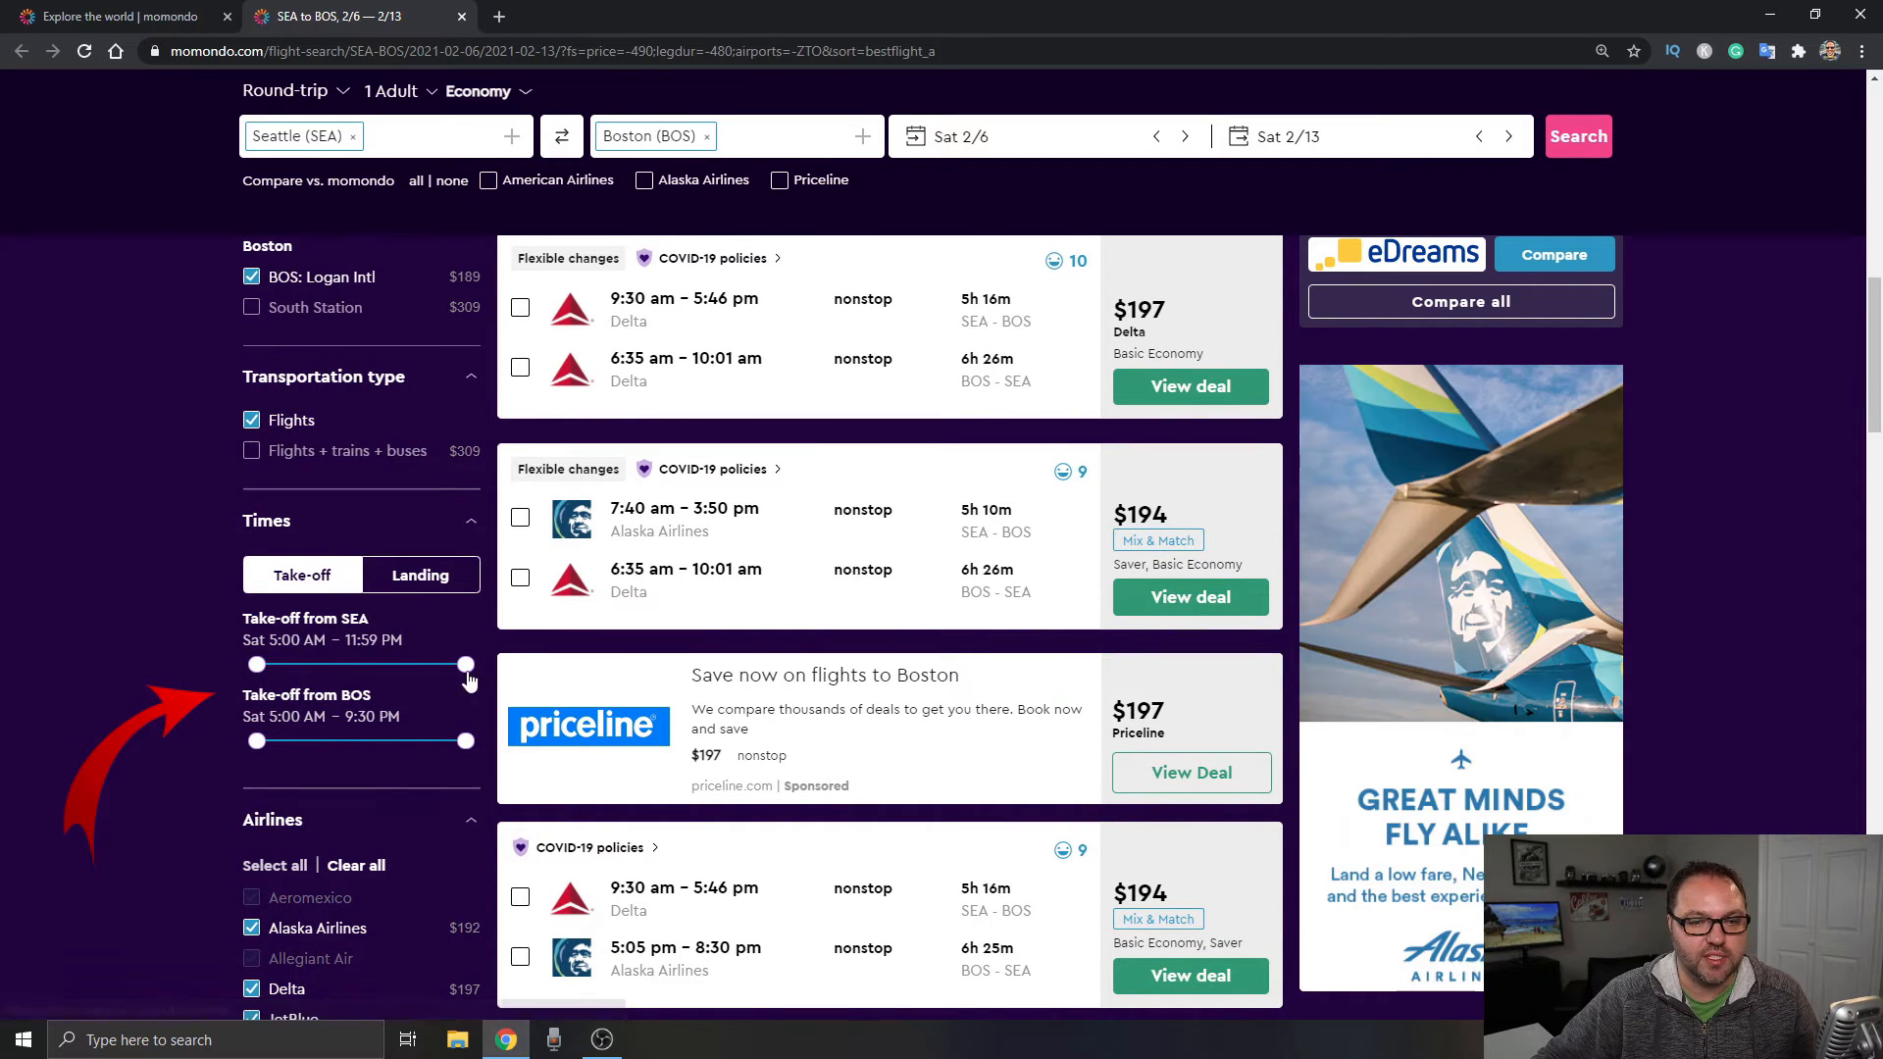
- Look over the take-off time ranges and the airline and alliance filters for the Boston flights
left_click_drag(467, 676, 392, 683)
left_click_drag(369, 673, 470, 734)
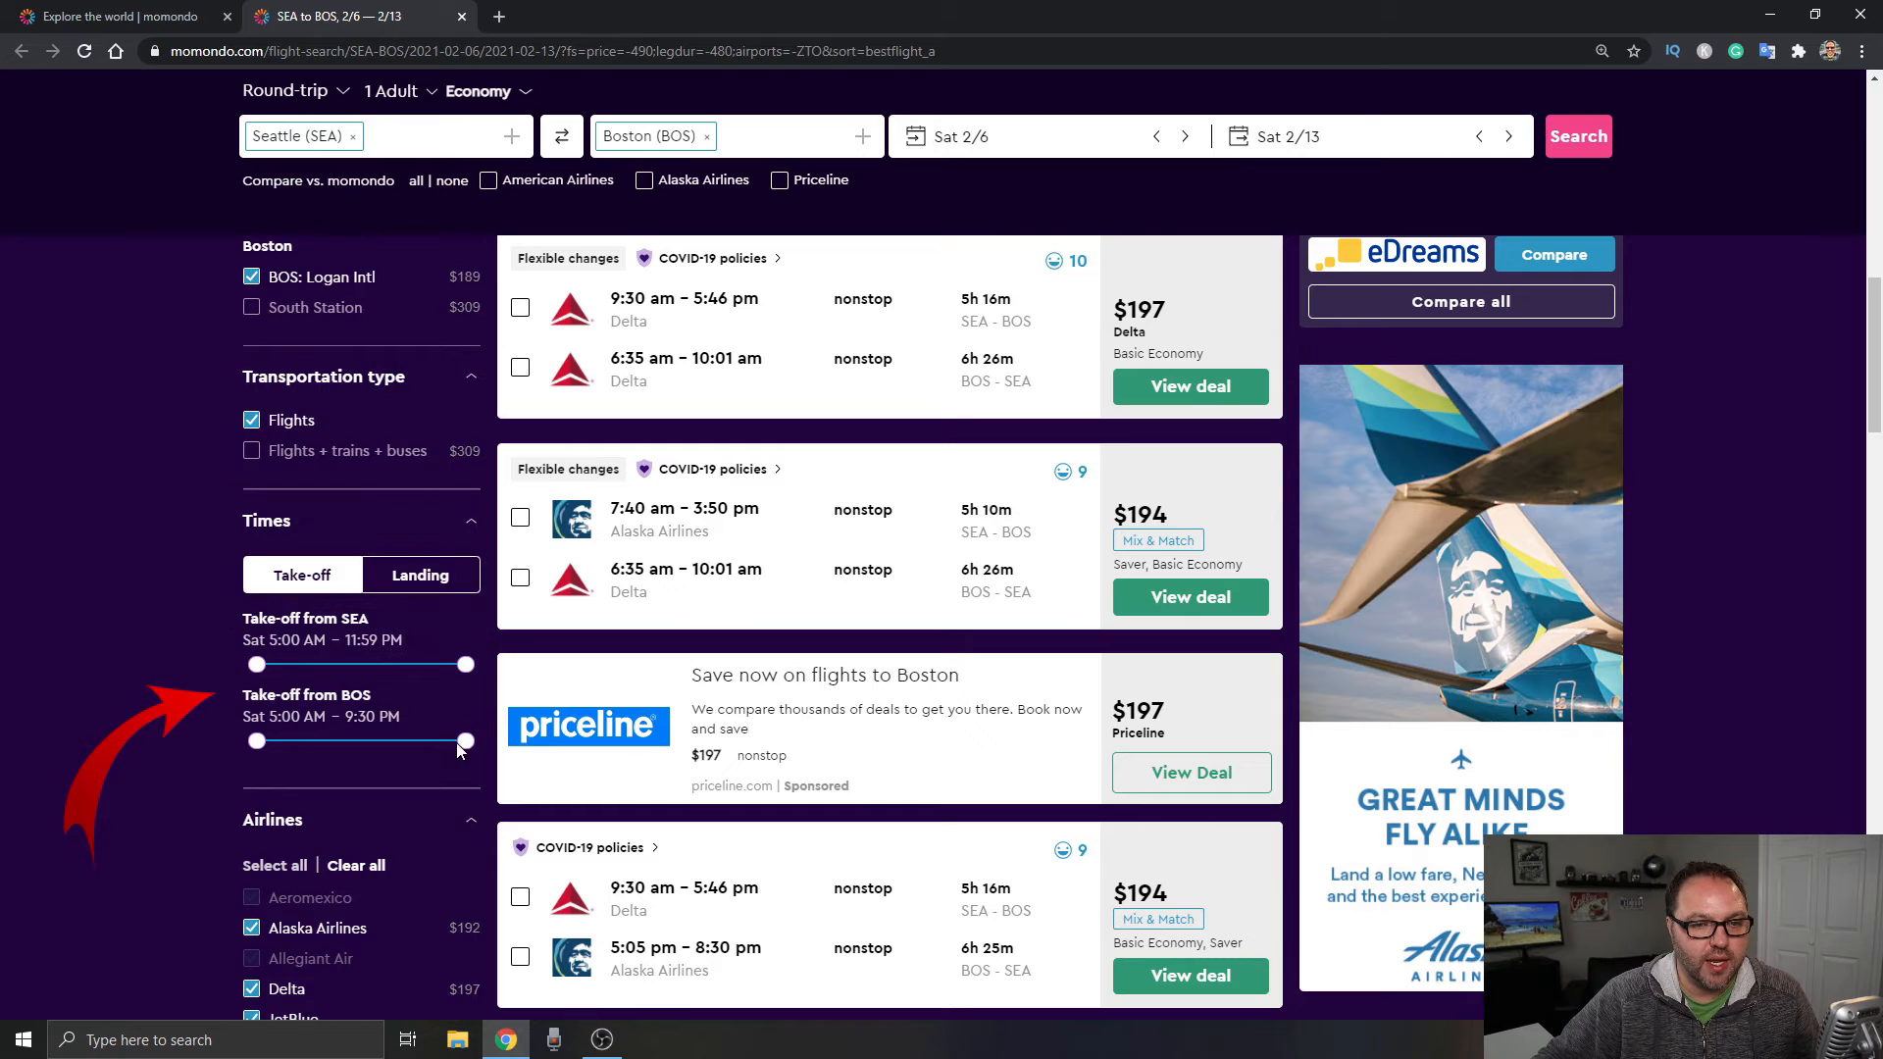
scroll(368, 735, "down", 3)
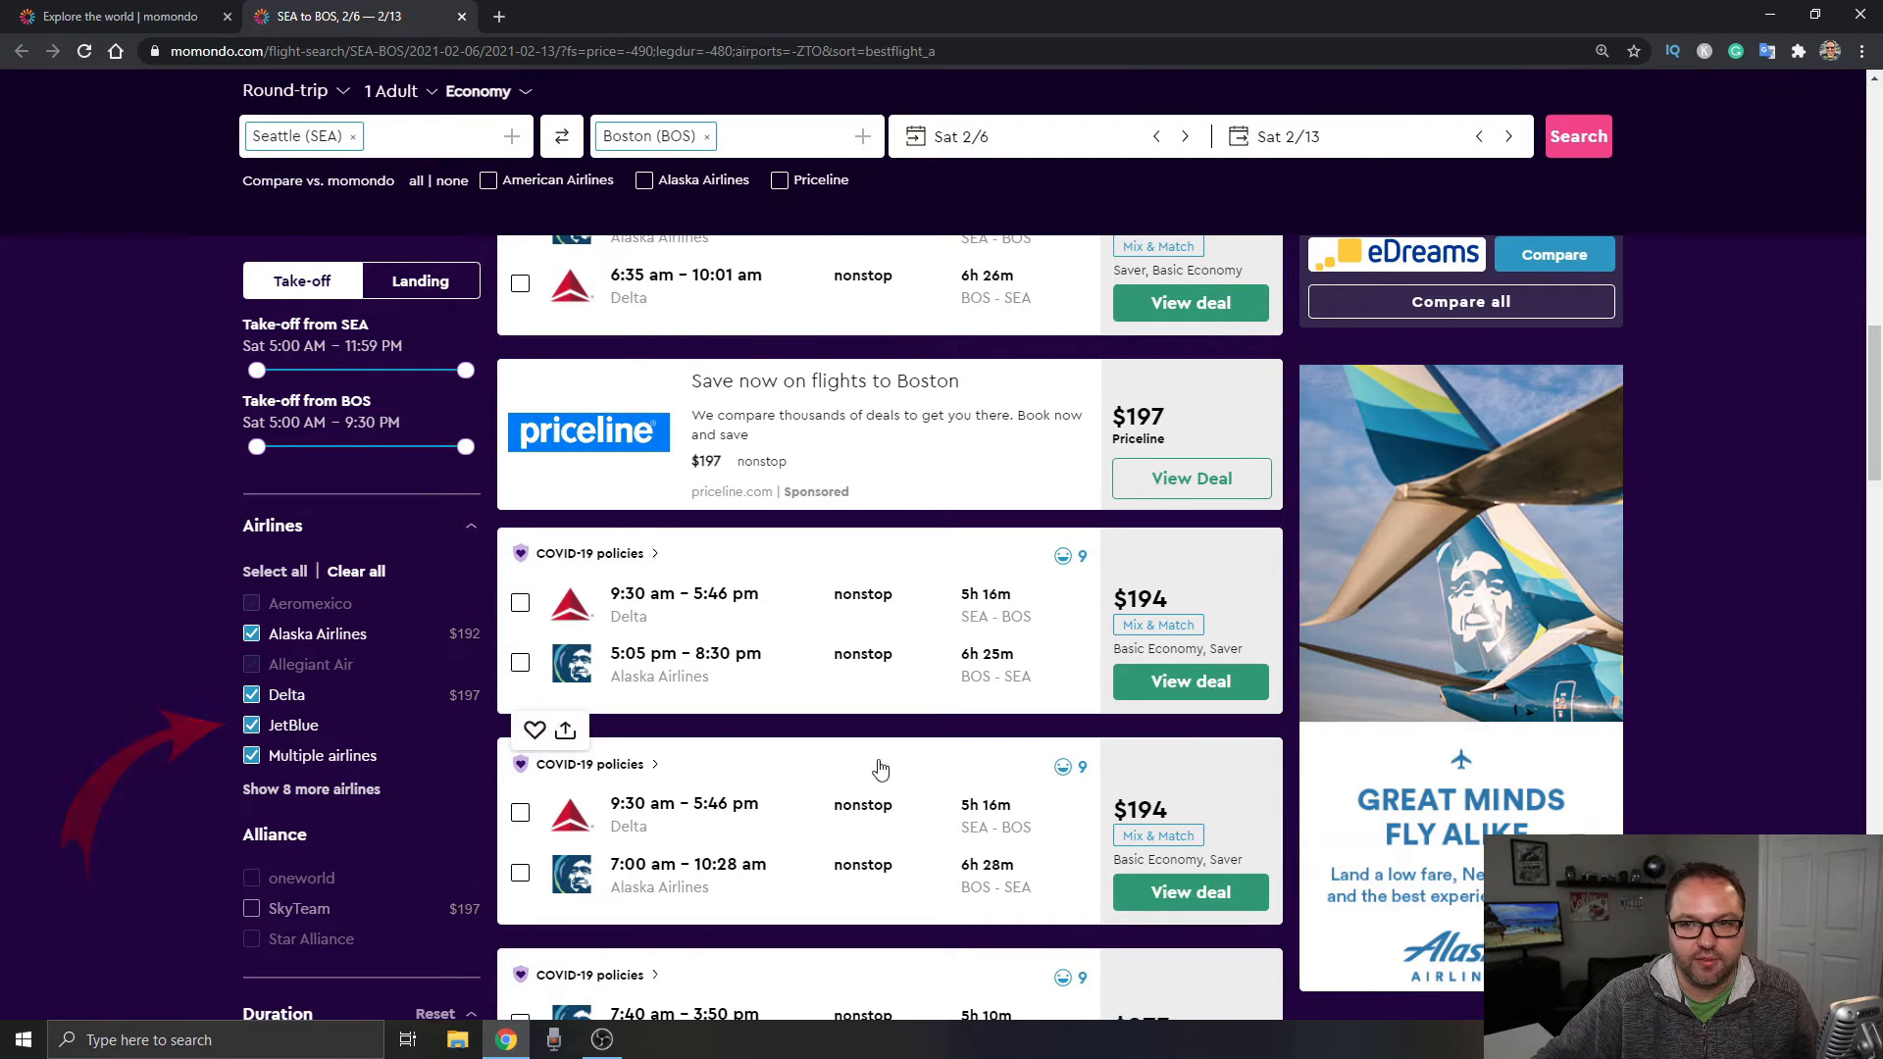
scroll(887, 769, "up", 5)
scroll(893, 770, "up", 4)
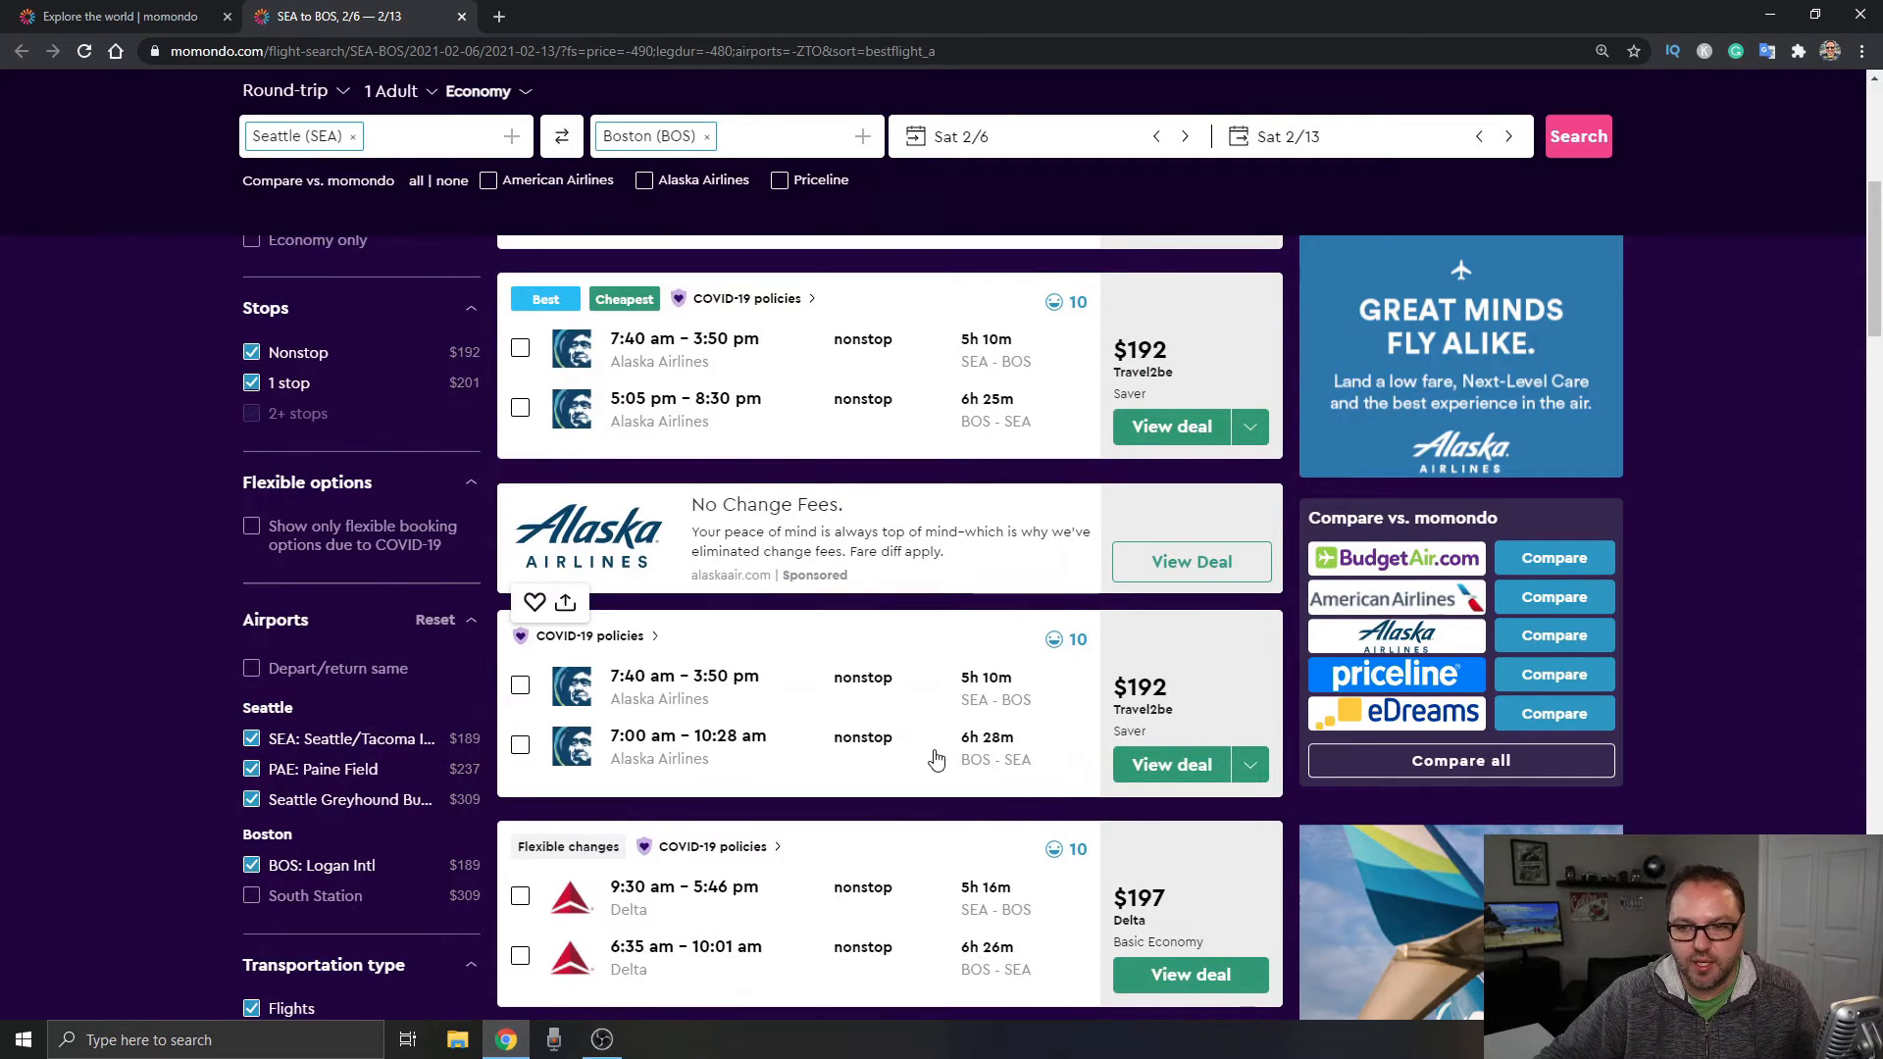
- Open the $197 Delta Basic Economy deal, dismiss the Main Cabin upgrade offer and review the trip summary
scroll(934, 760, "down", 3)
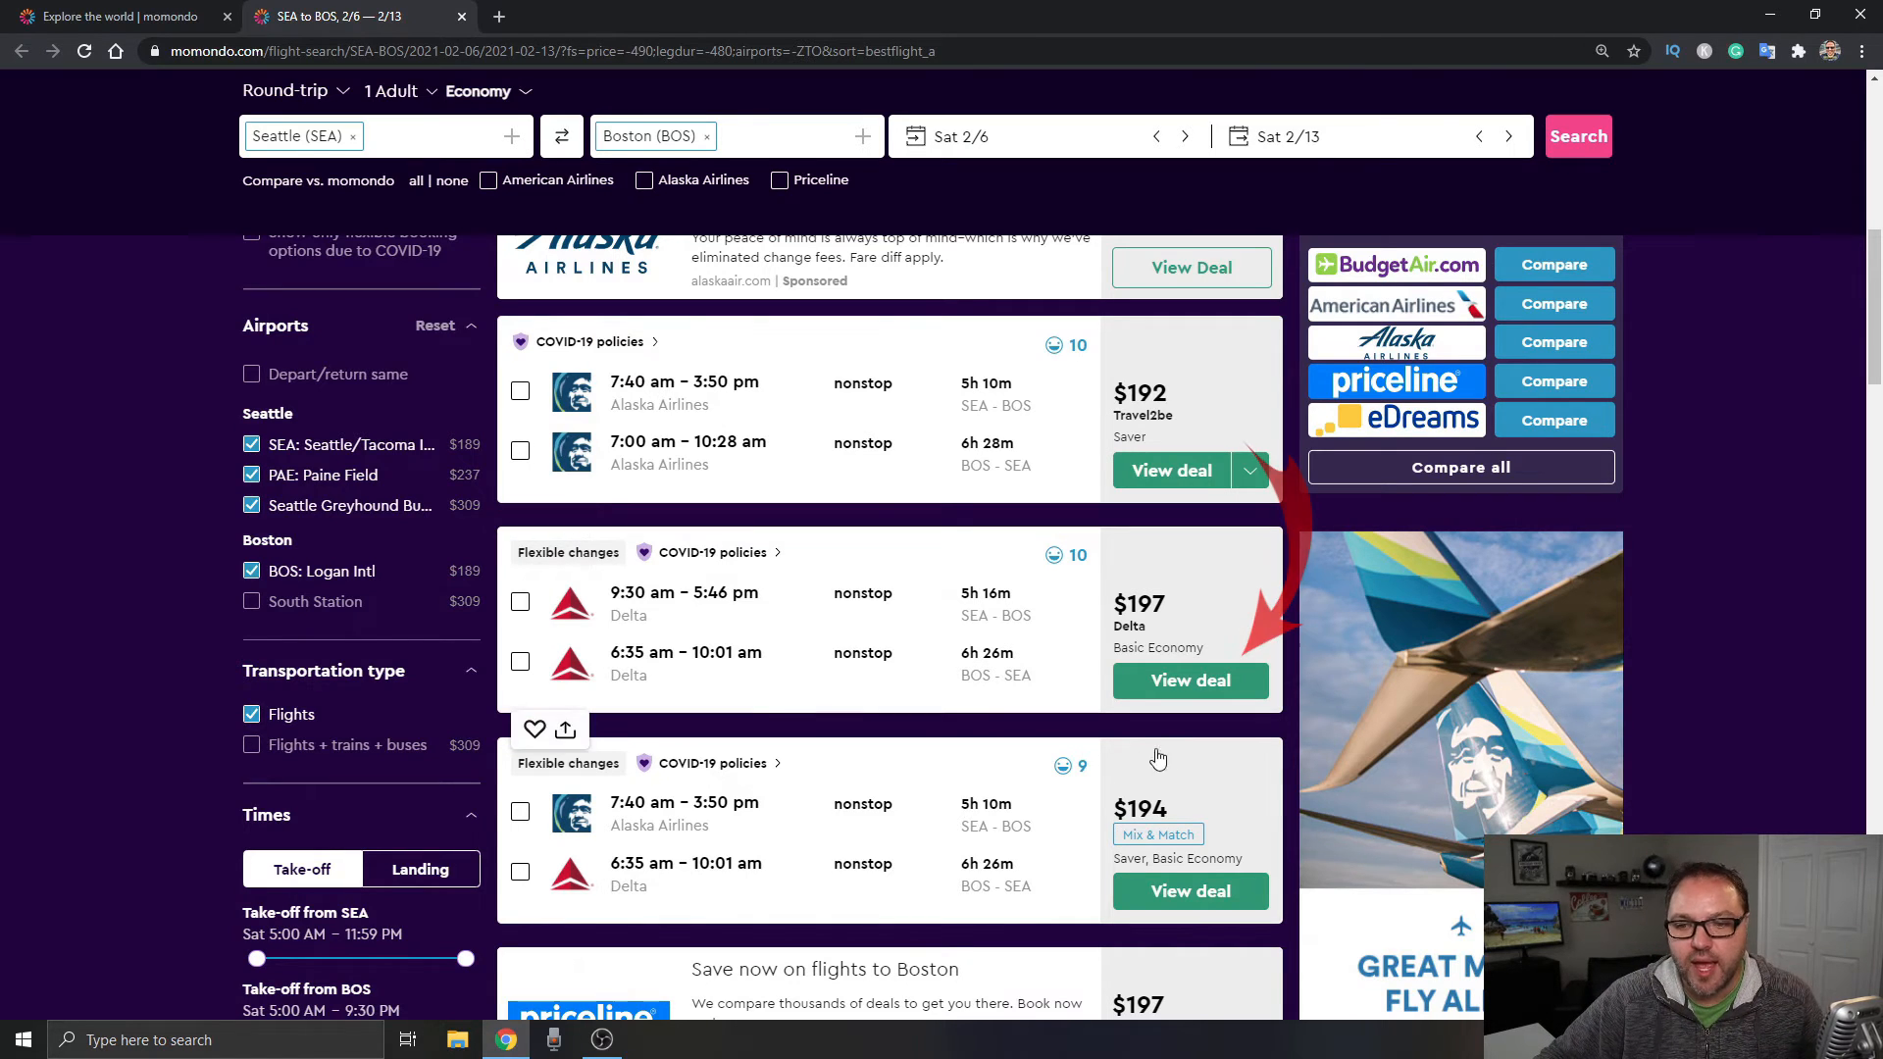
left_click(1193, 693)
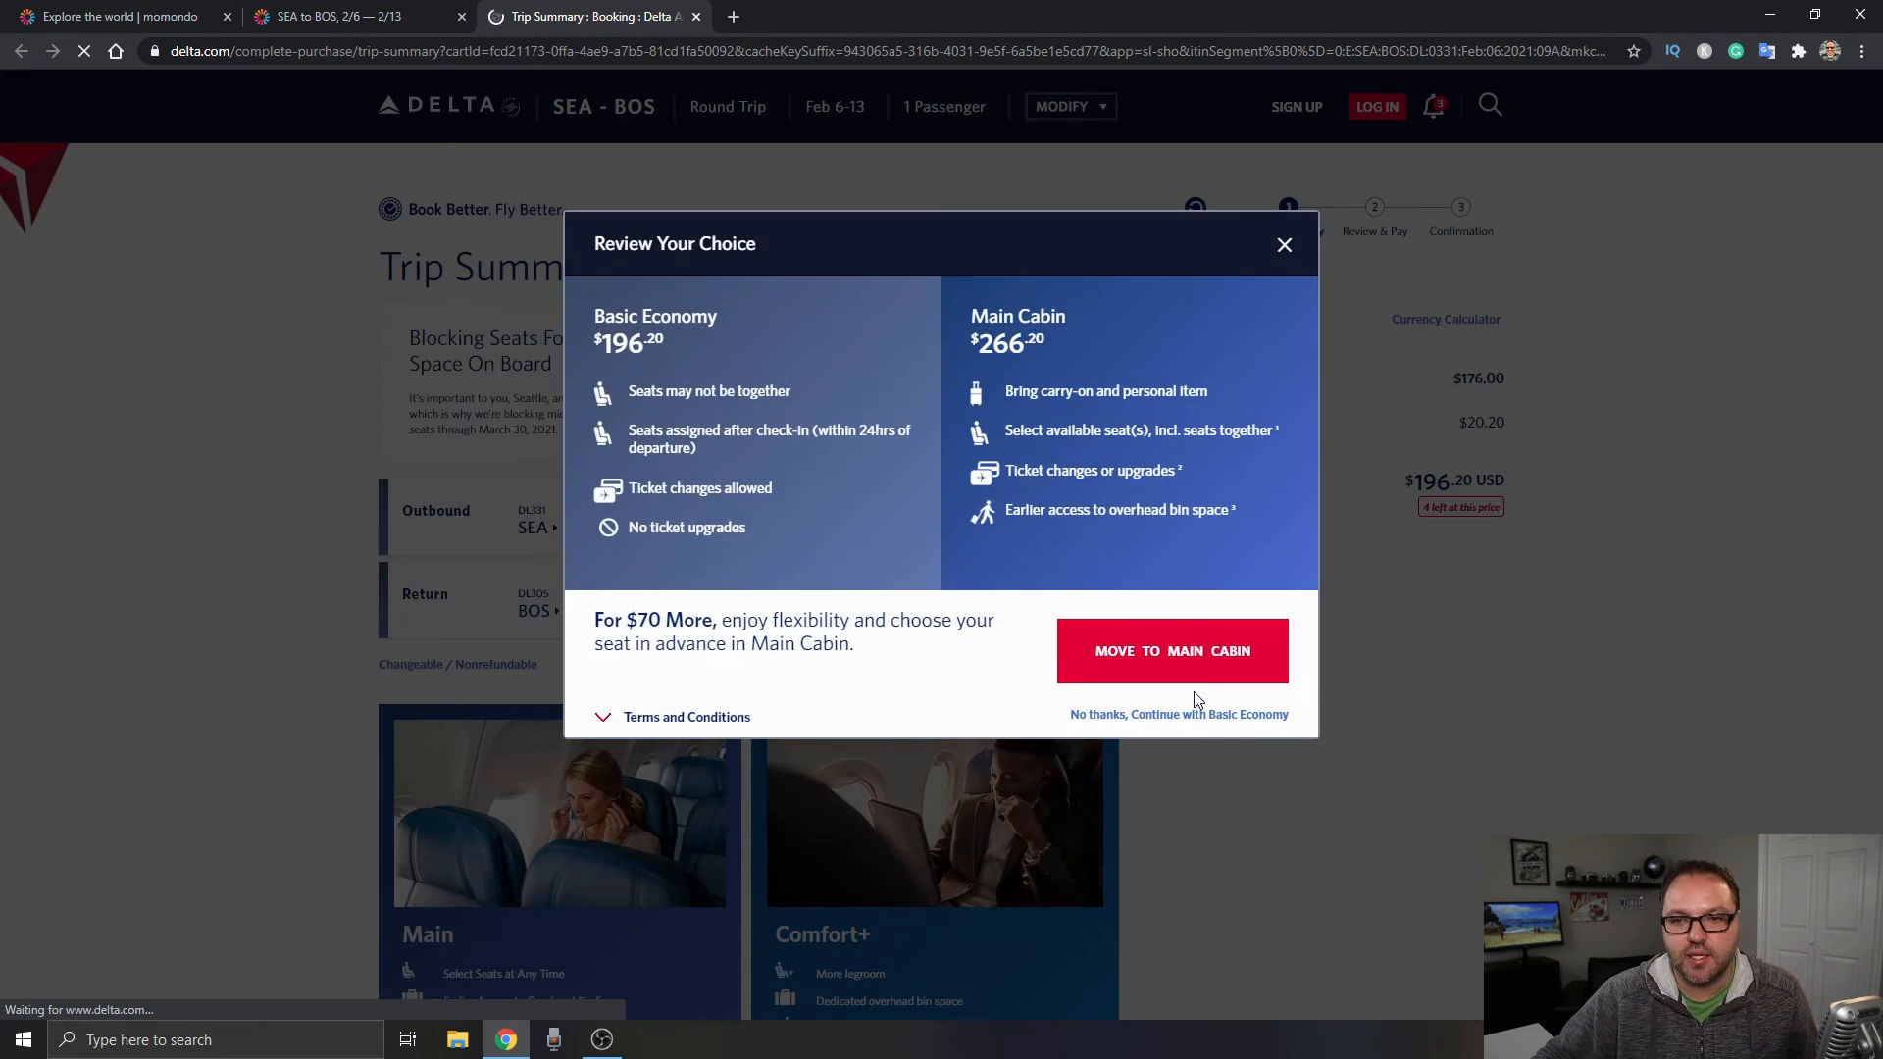
left_click(1284, 245)
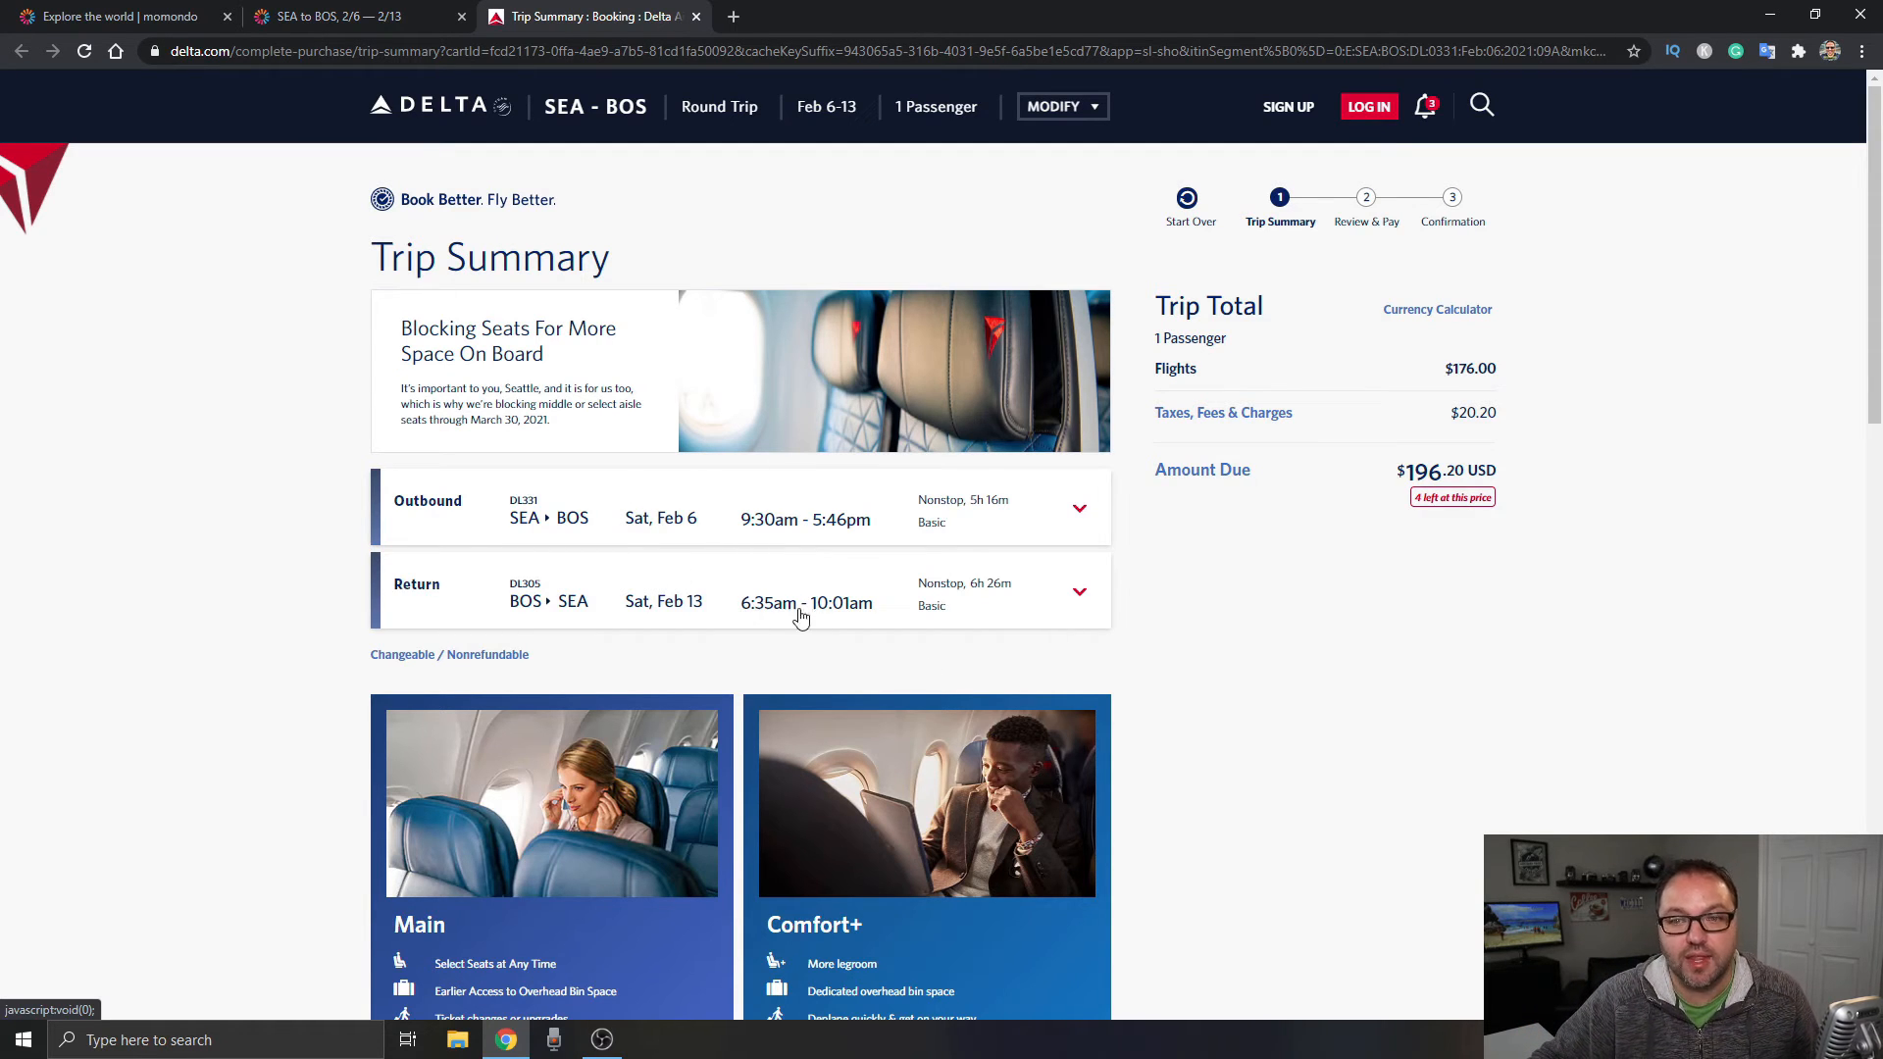
scroll(1000, 593, "down", 1)
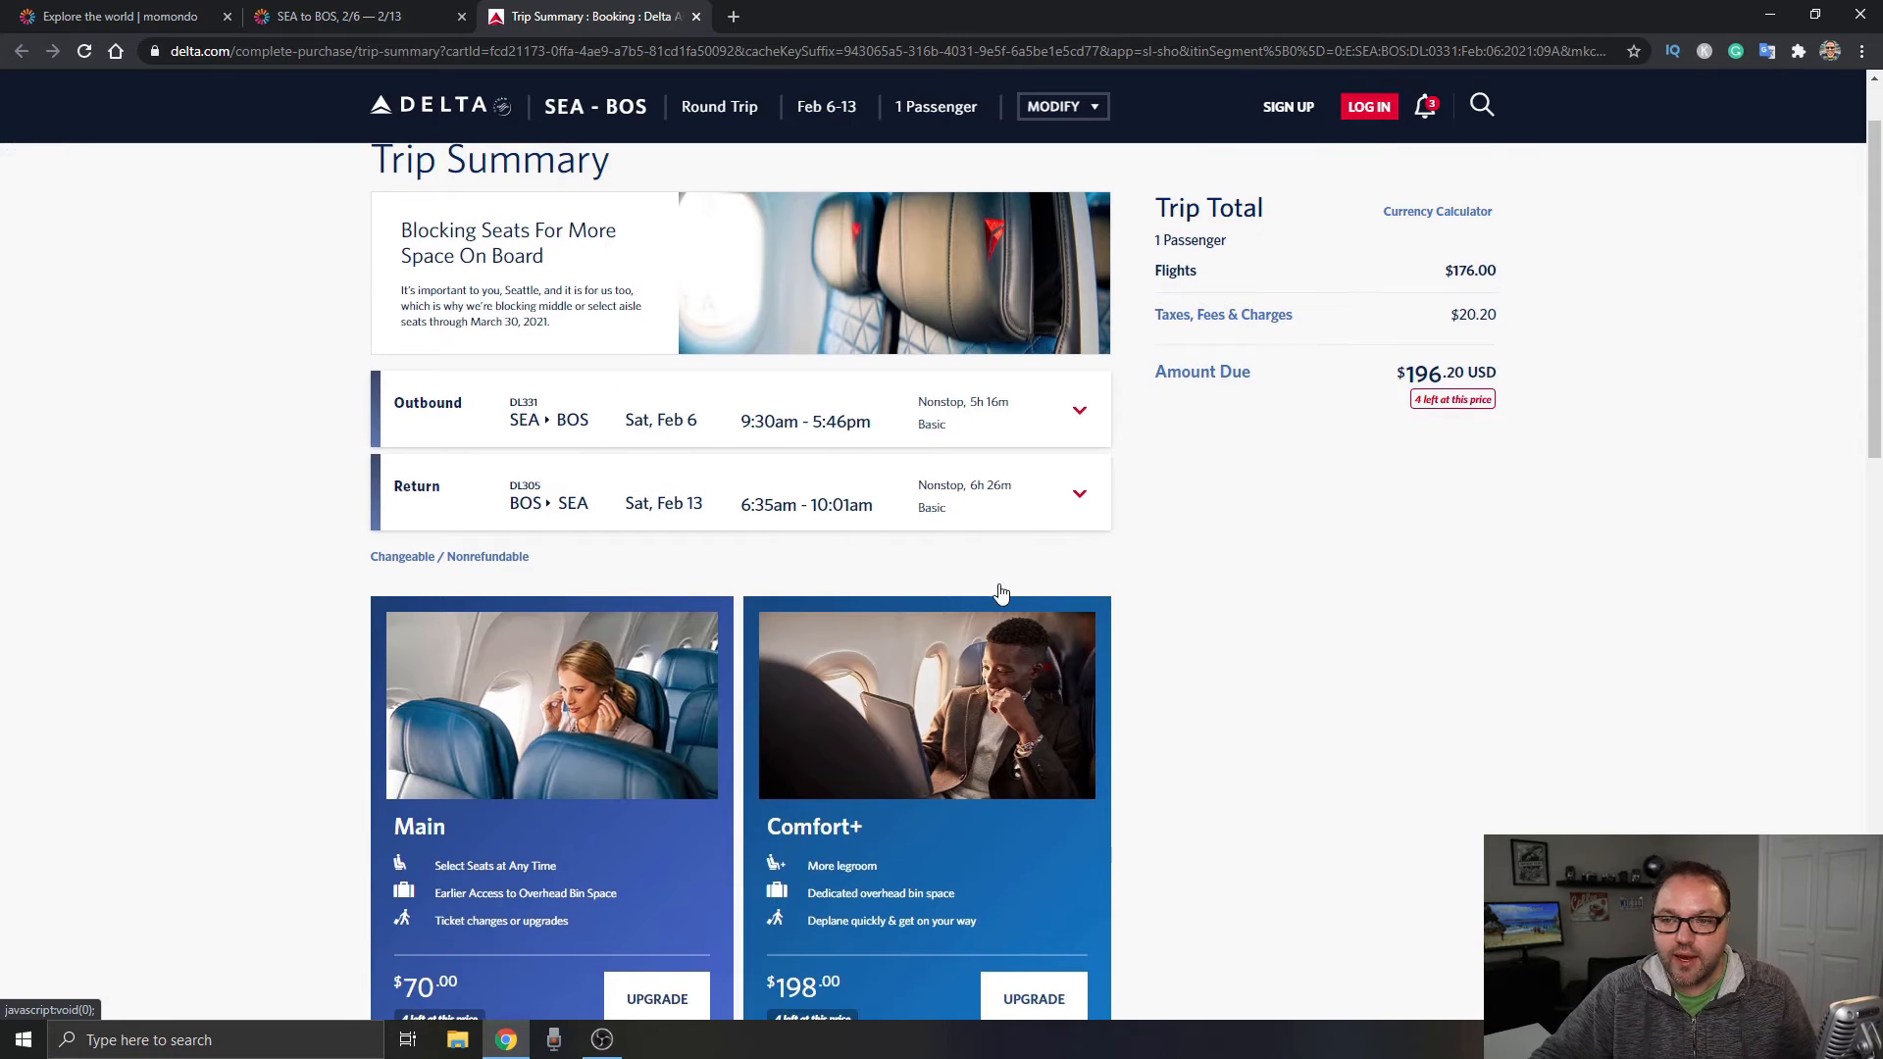
scroll(998, 588, "down", 2)
scroll(1080, 618, "up", 3)
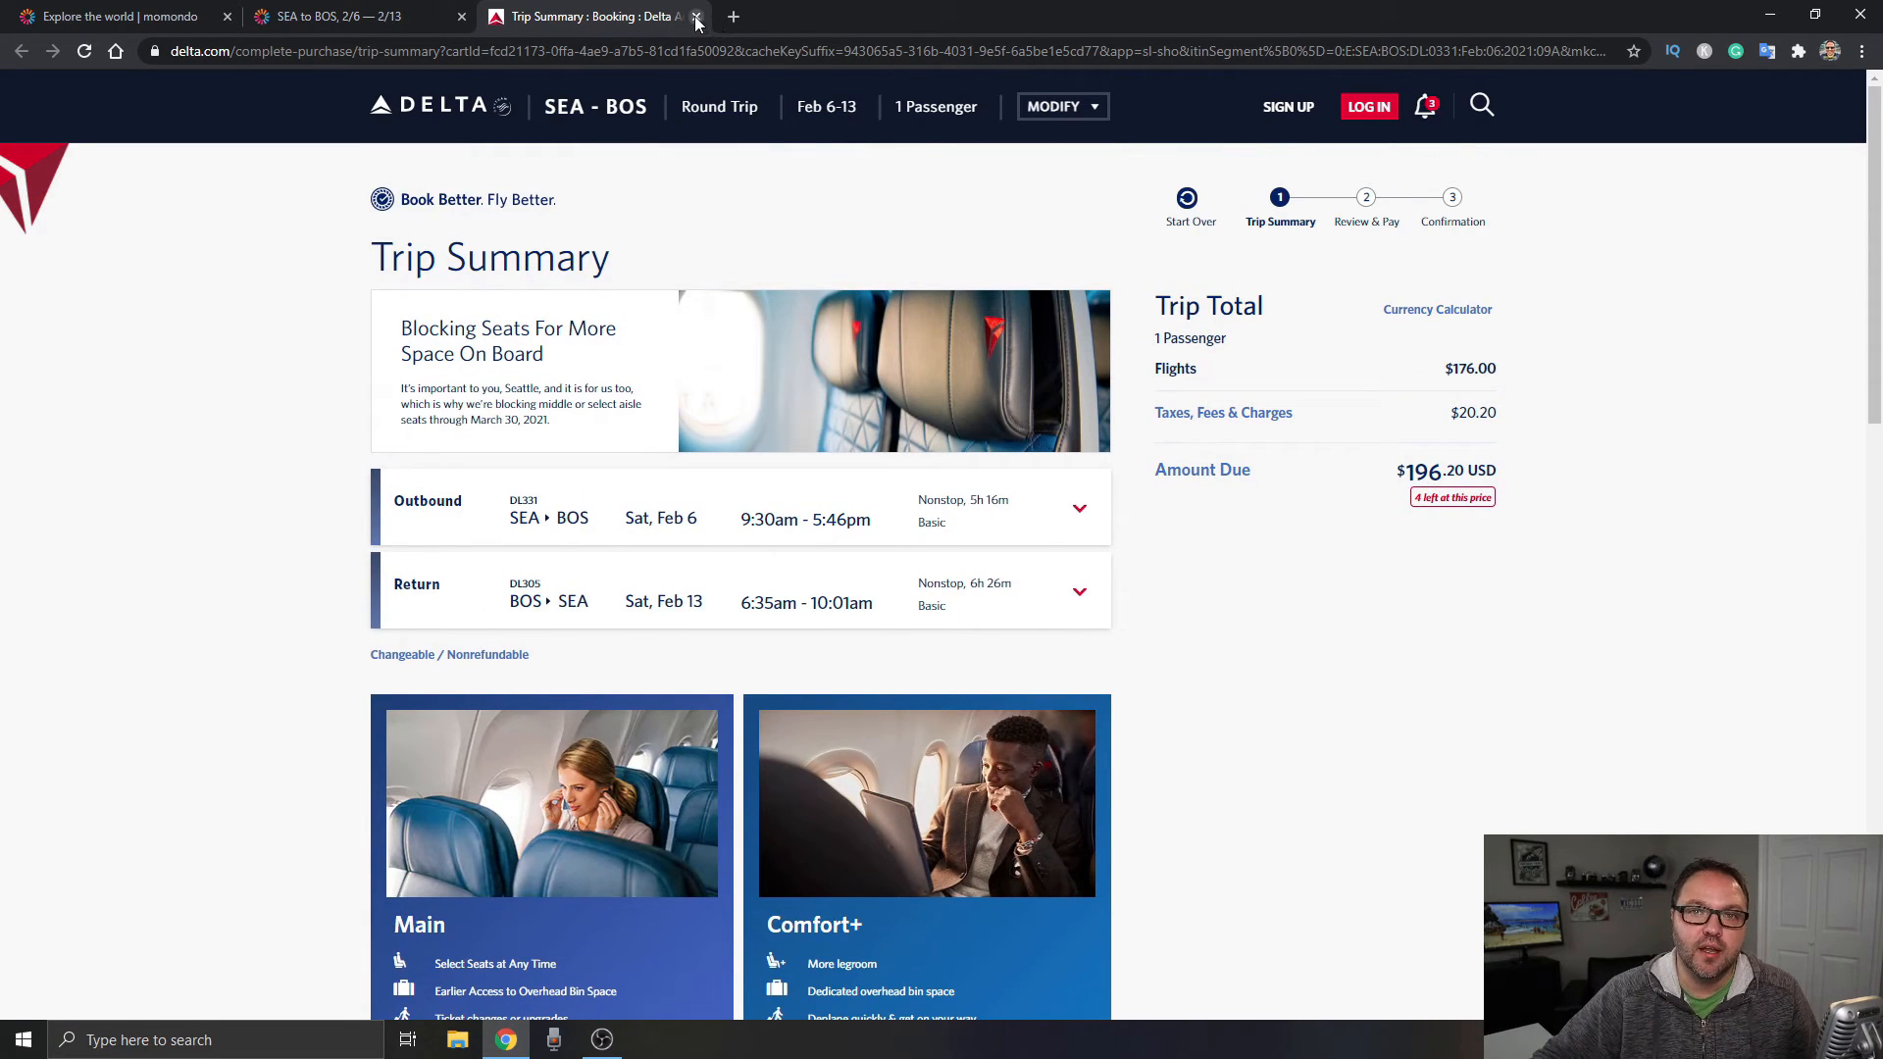
- Close the Delta booking page and open the $192 Travel2be deal for the Alaska Airlines flights with the 7:00 am return
key("ctrl+shift+Tab")
scroll(987, 621, "up", 2)
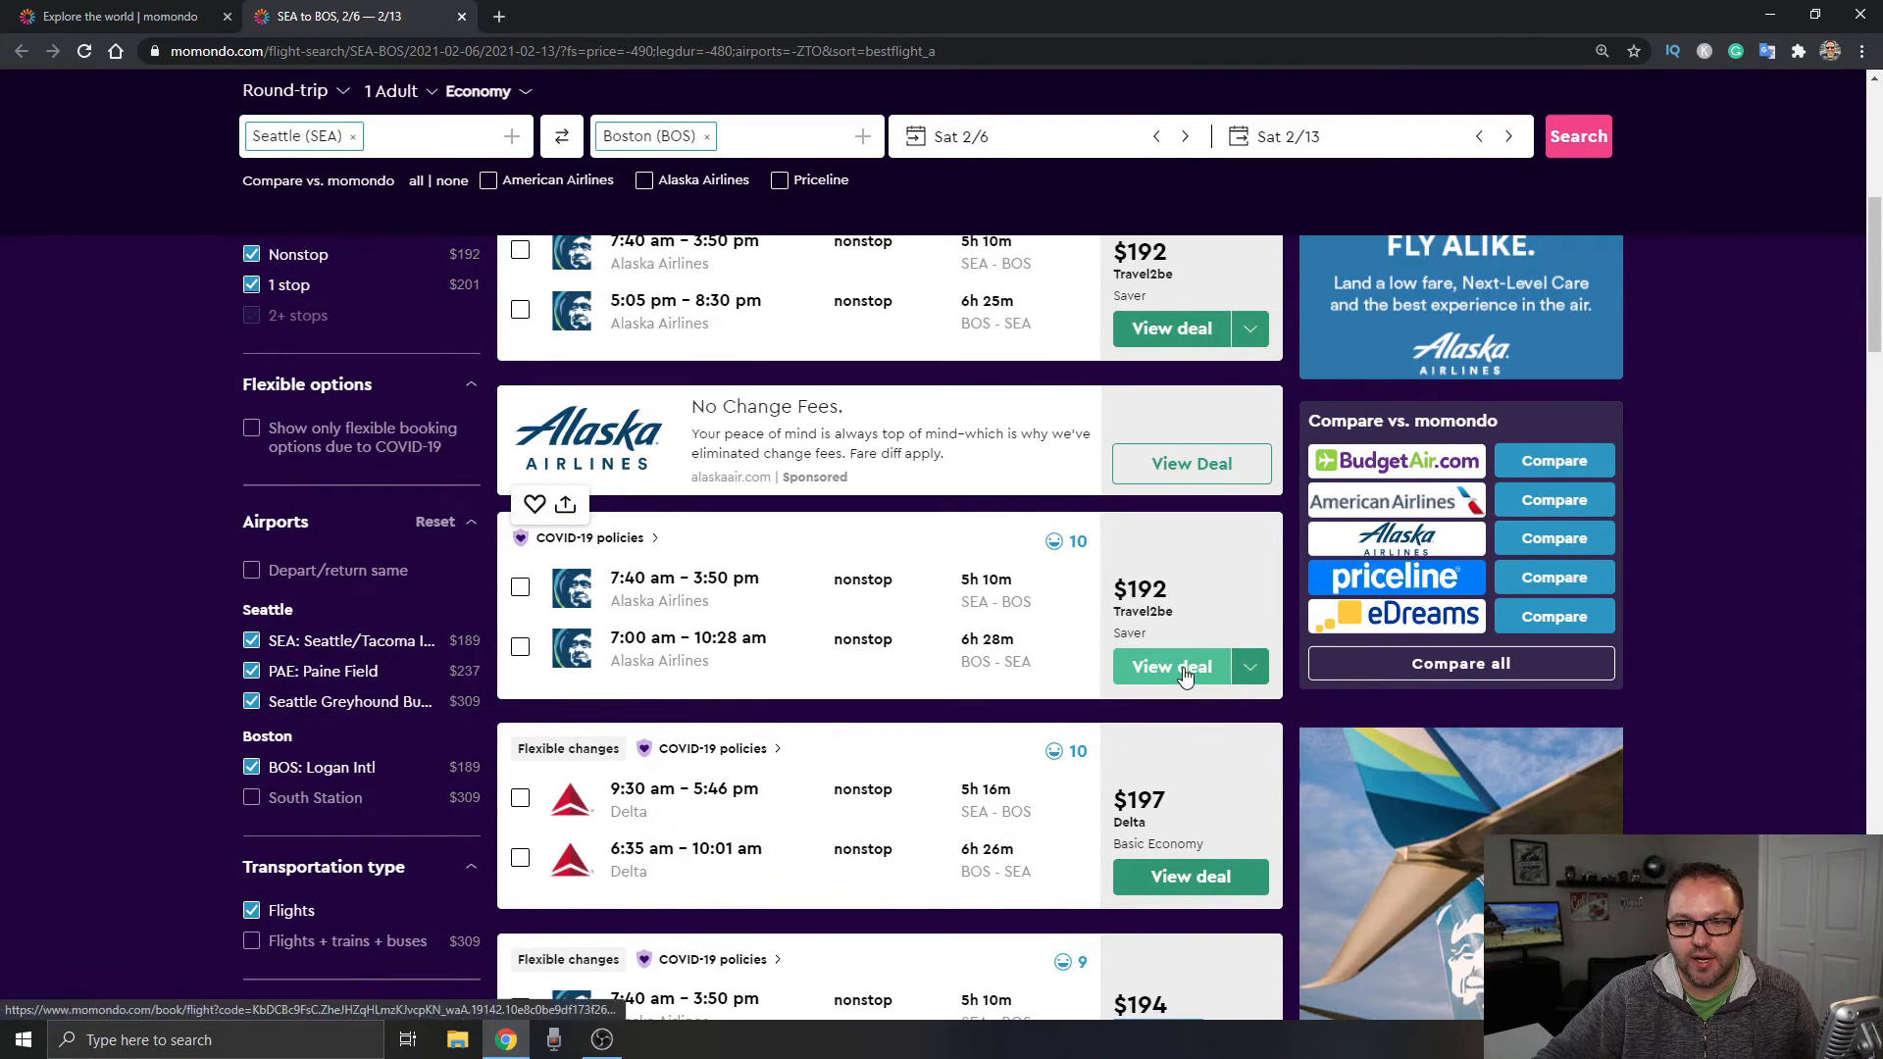
left_click(1182, 667)
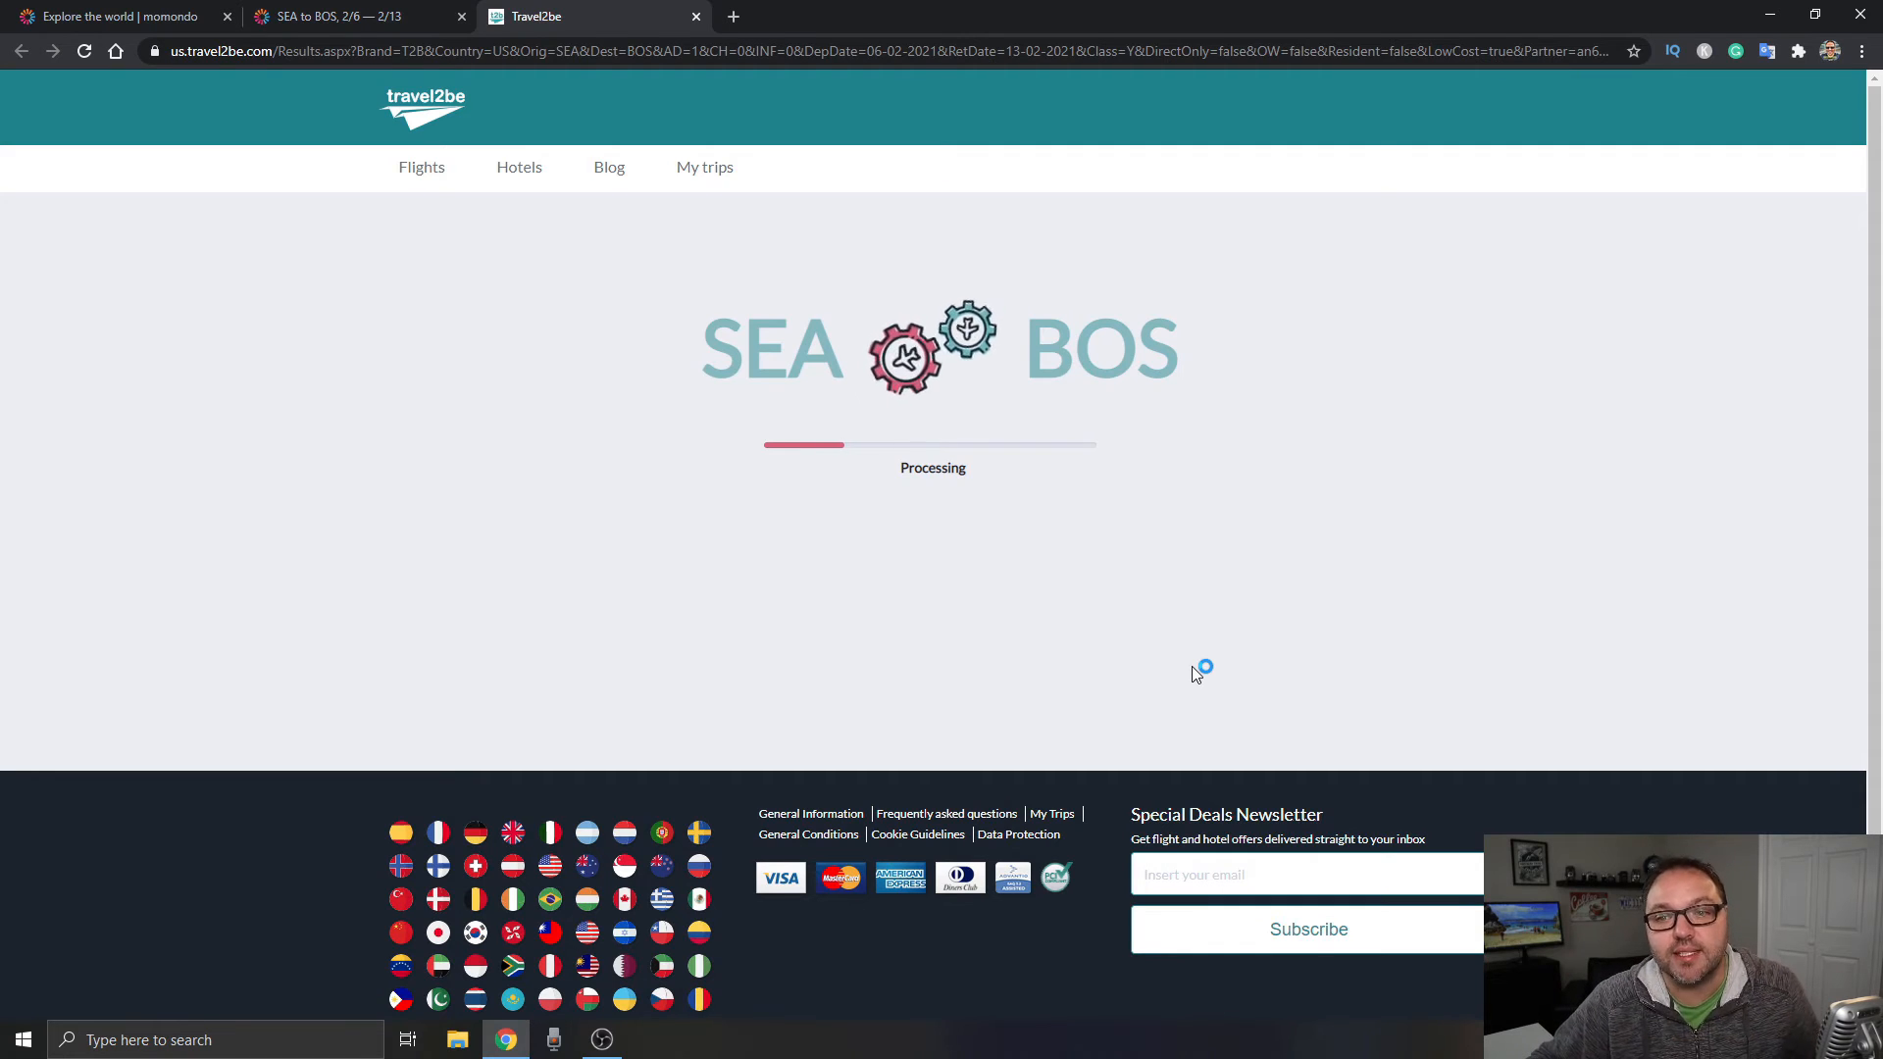
scroll(1206, 667, "down", 1)
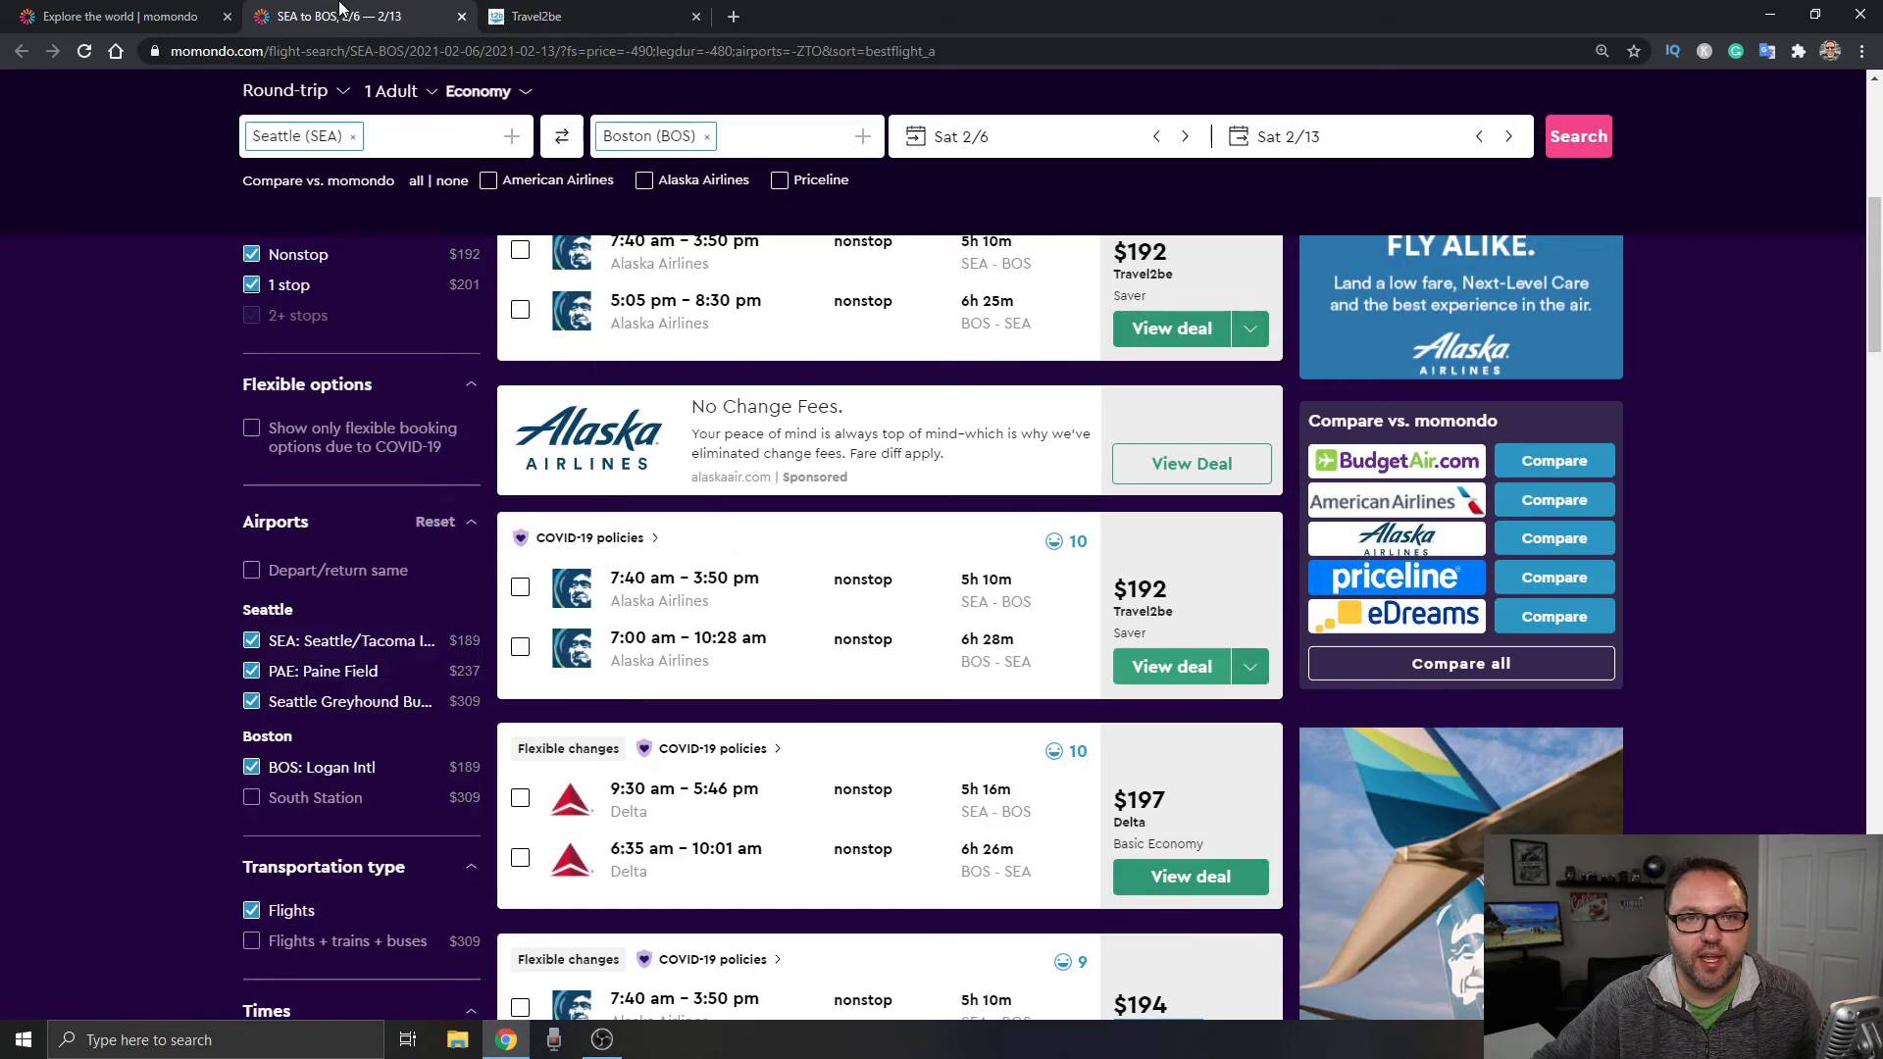
- Return to the momondo Seattle to Boston results and search again with Friday, February 5 as the outbound date
left_click(340, 8)
scroll(829, 695, "up", 5)
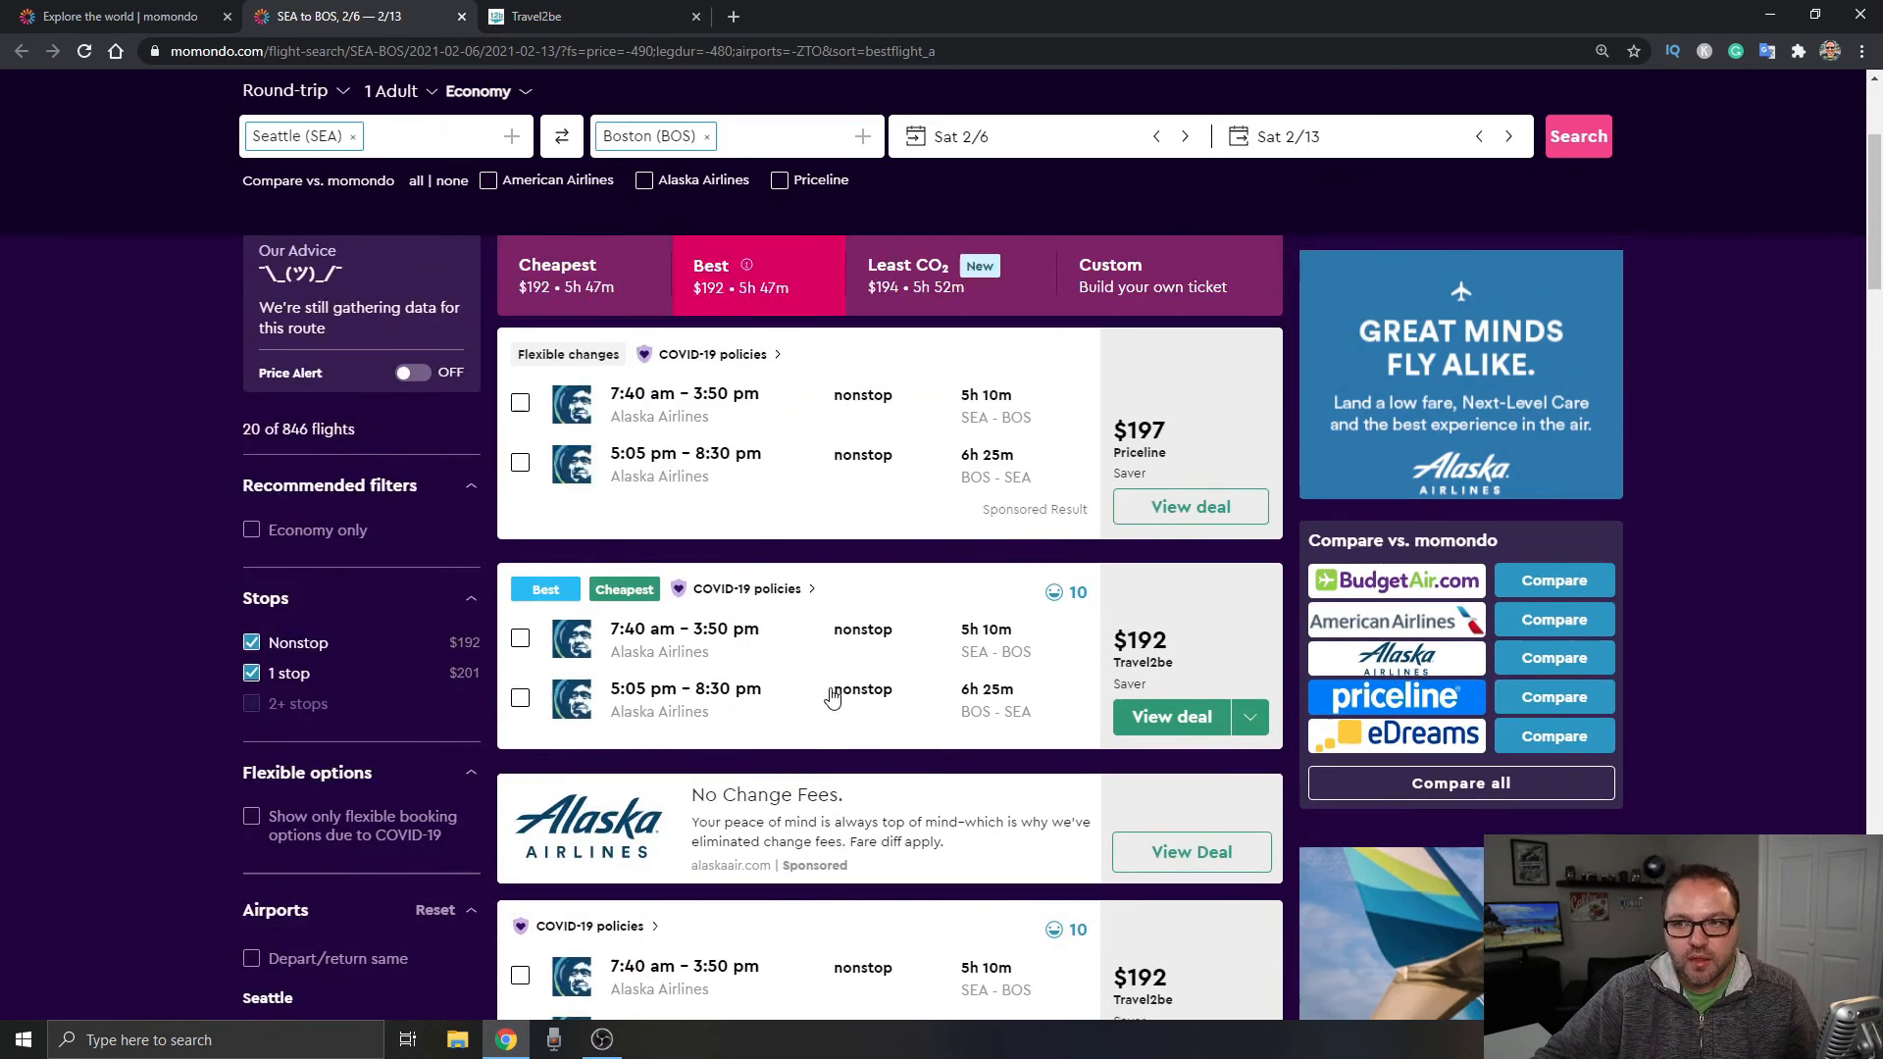
scroll(830, 695, "up", 1)
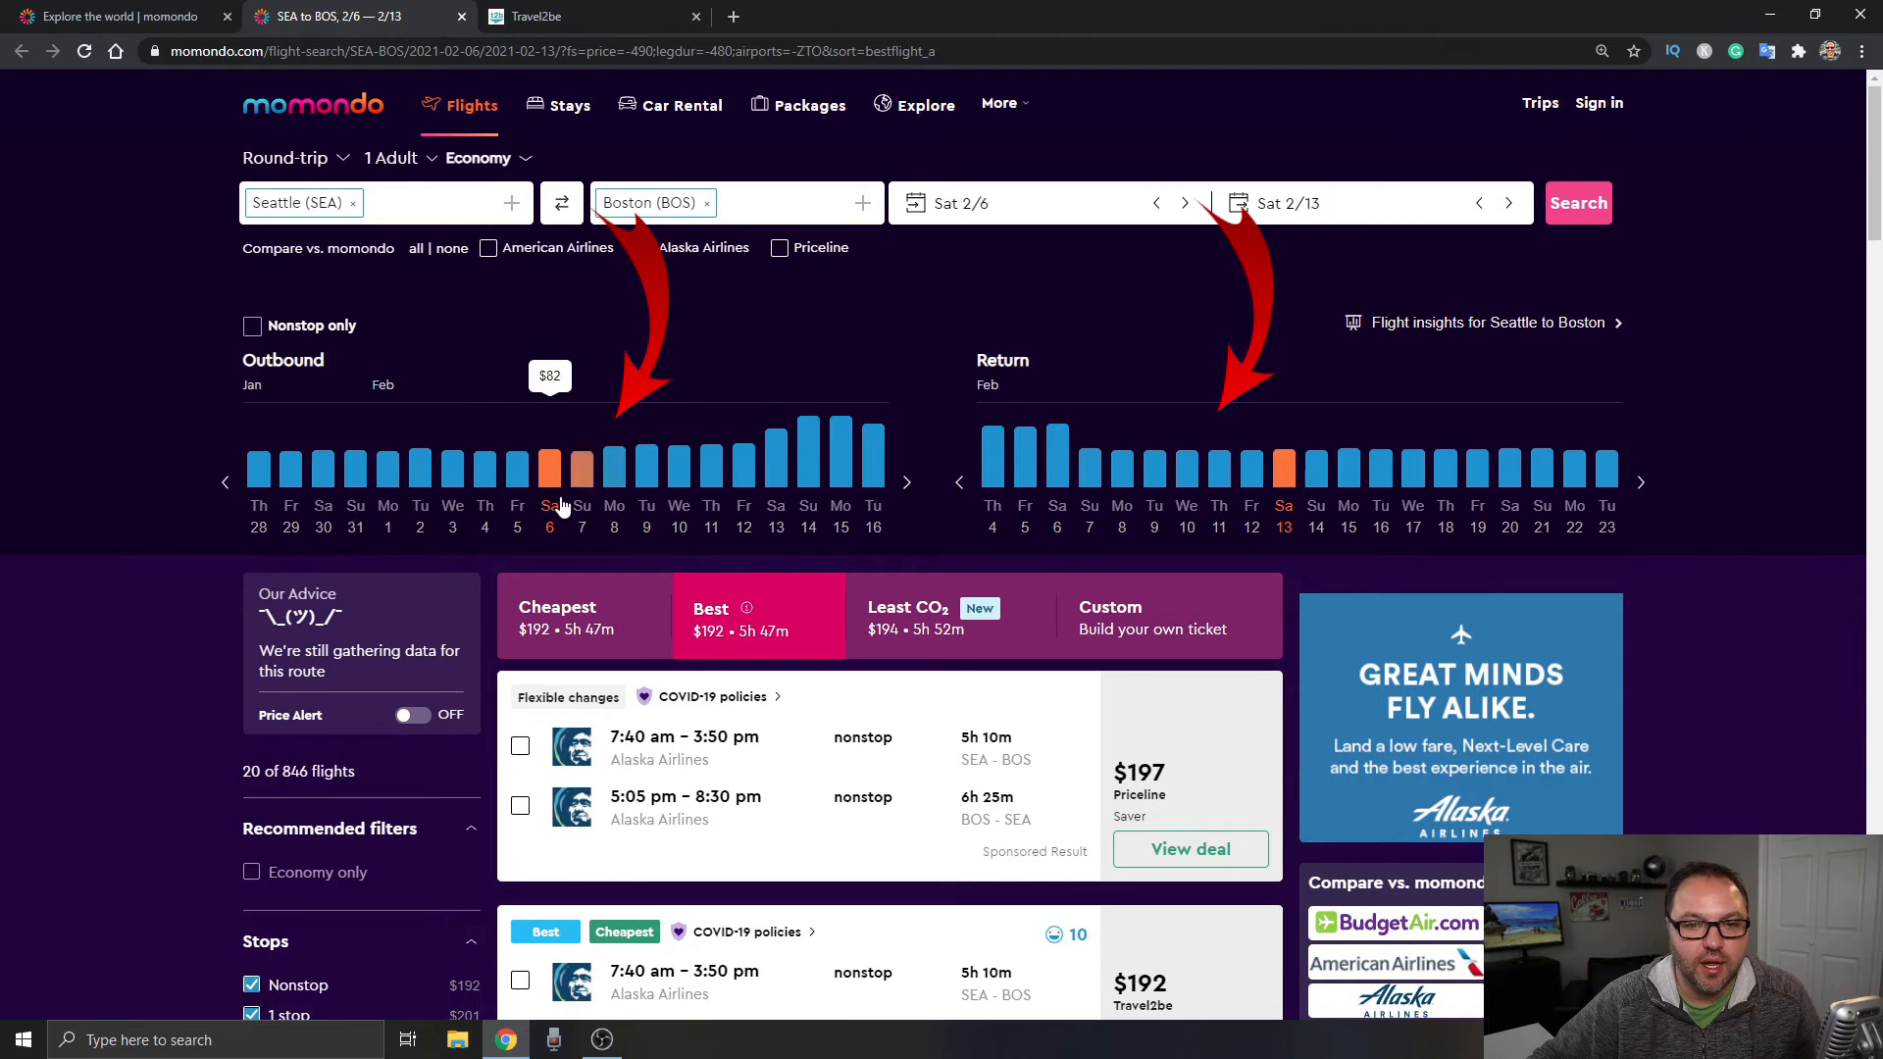
left_click(517, 469)
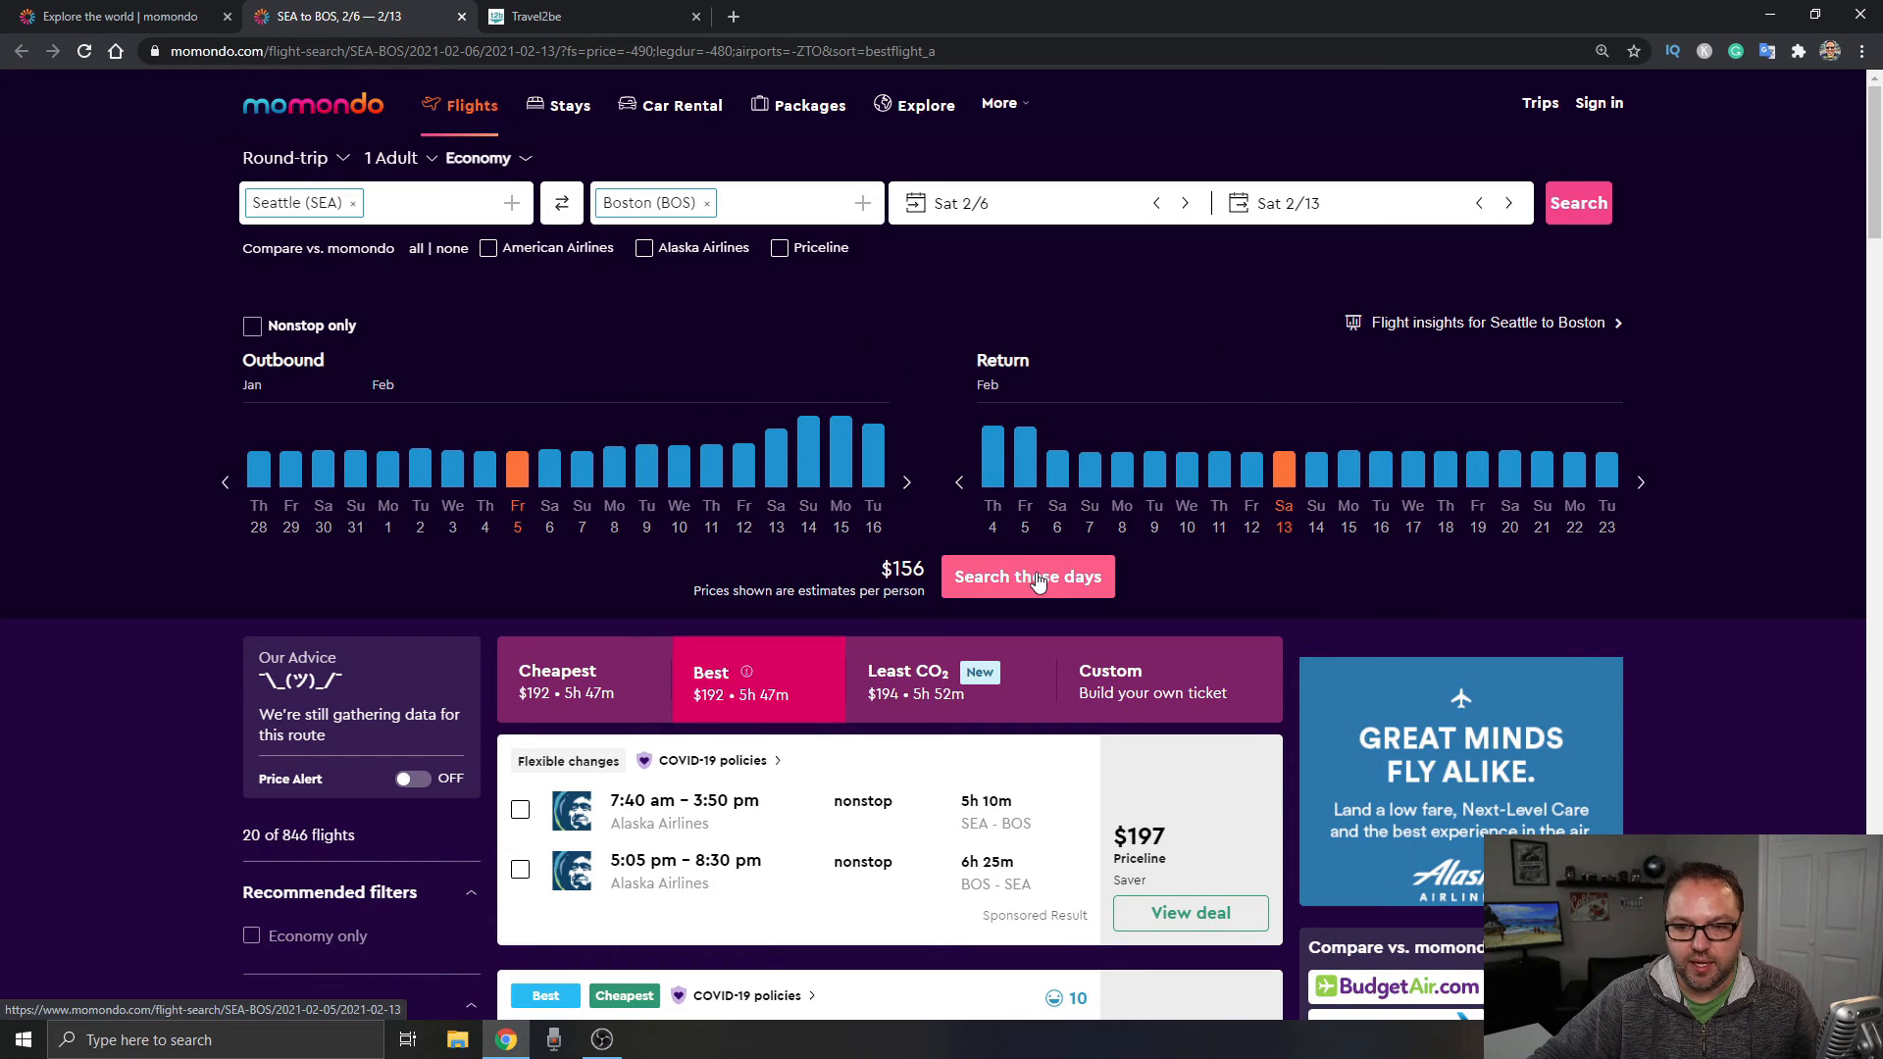
left_click(1048, 581)
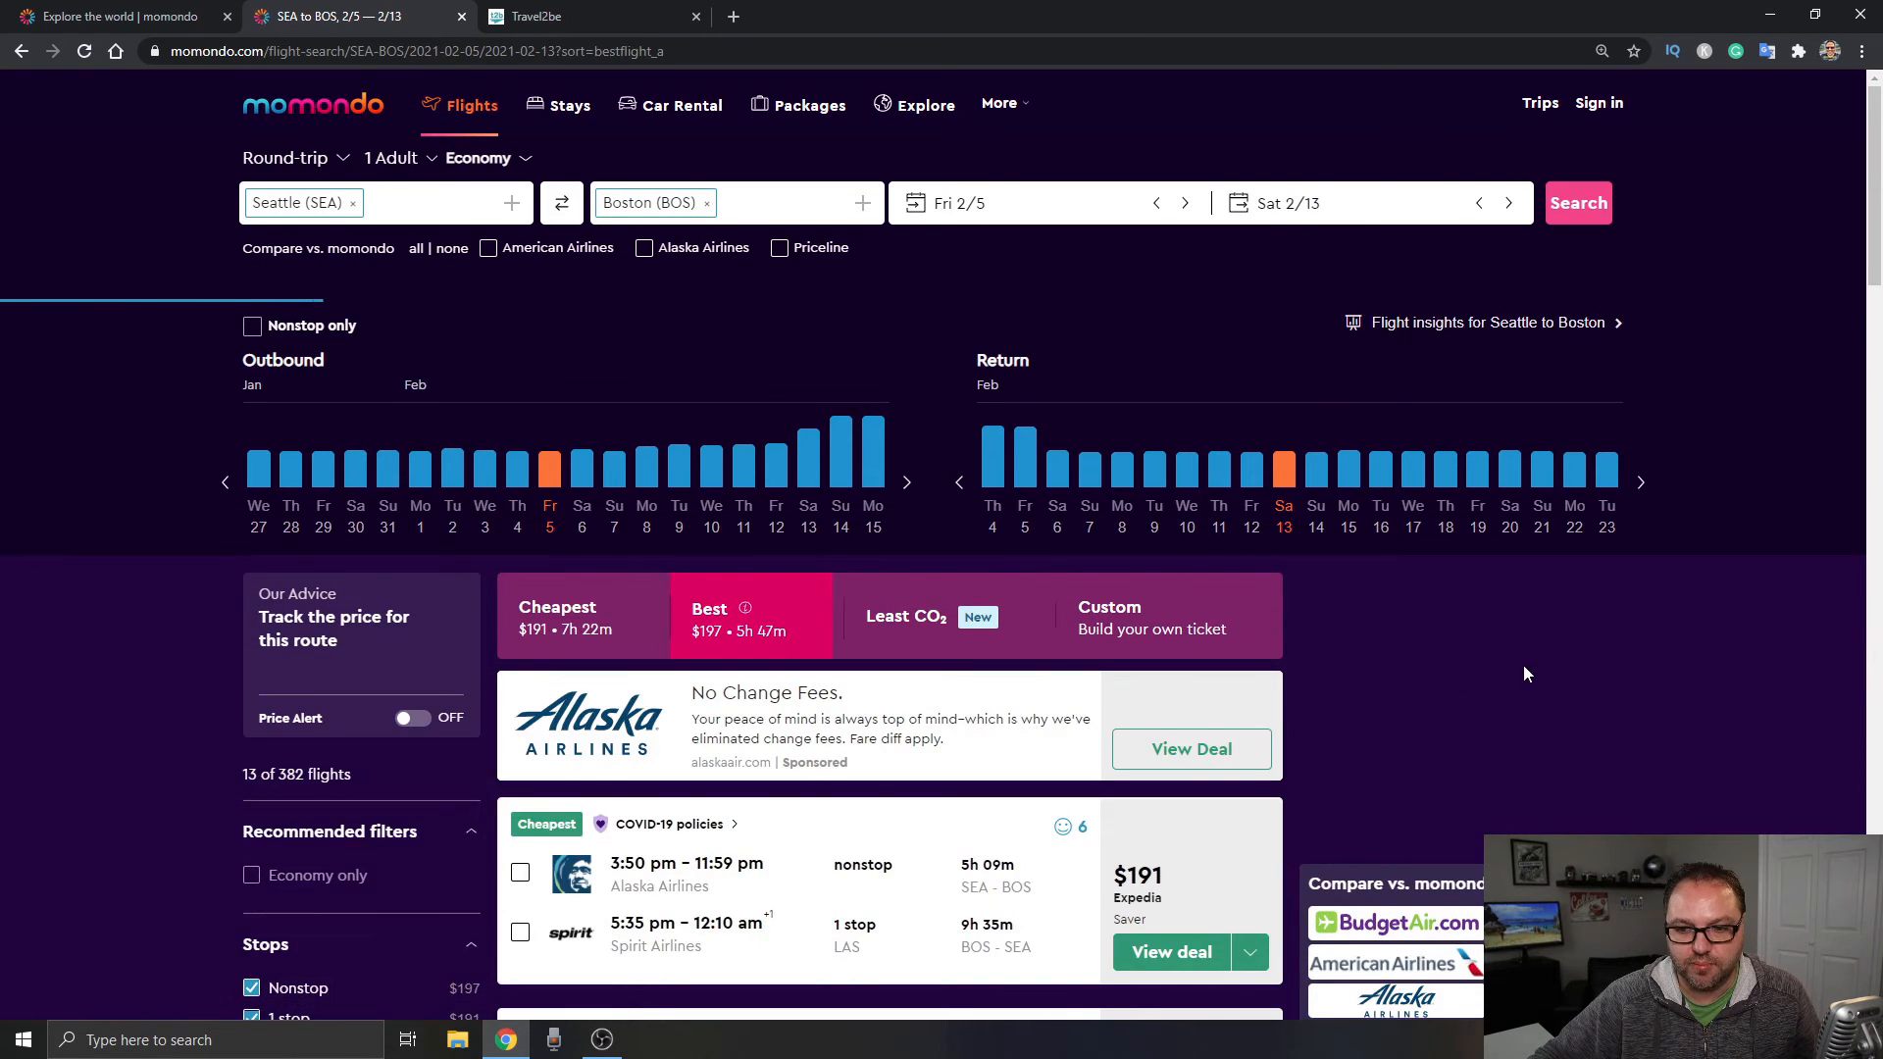
- Look through the flight offers for the February 5 to 13 trip
scroll(1525, 673, "down", 4)
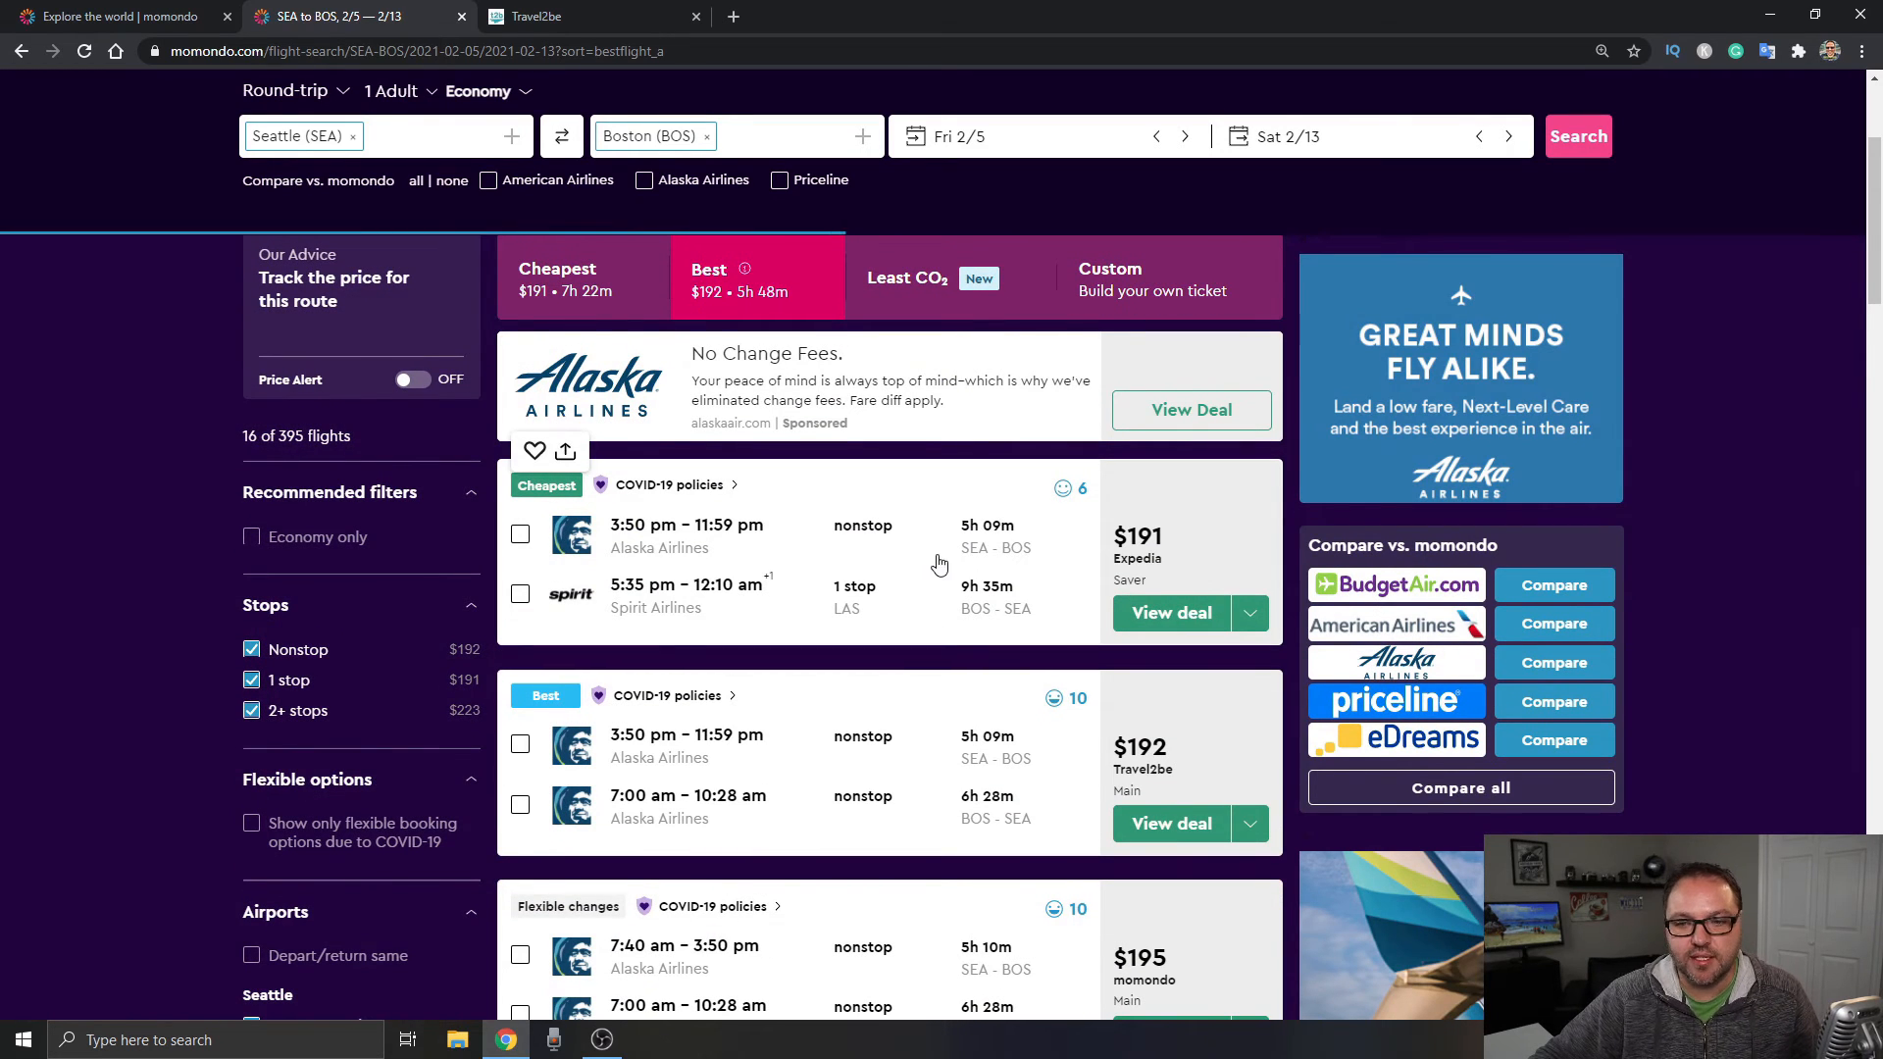
scroll(844, 598, "down", 4)
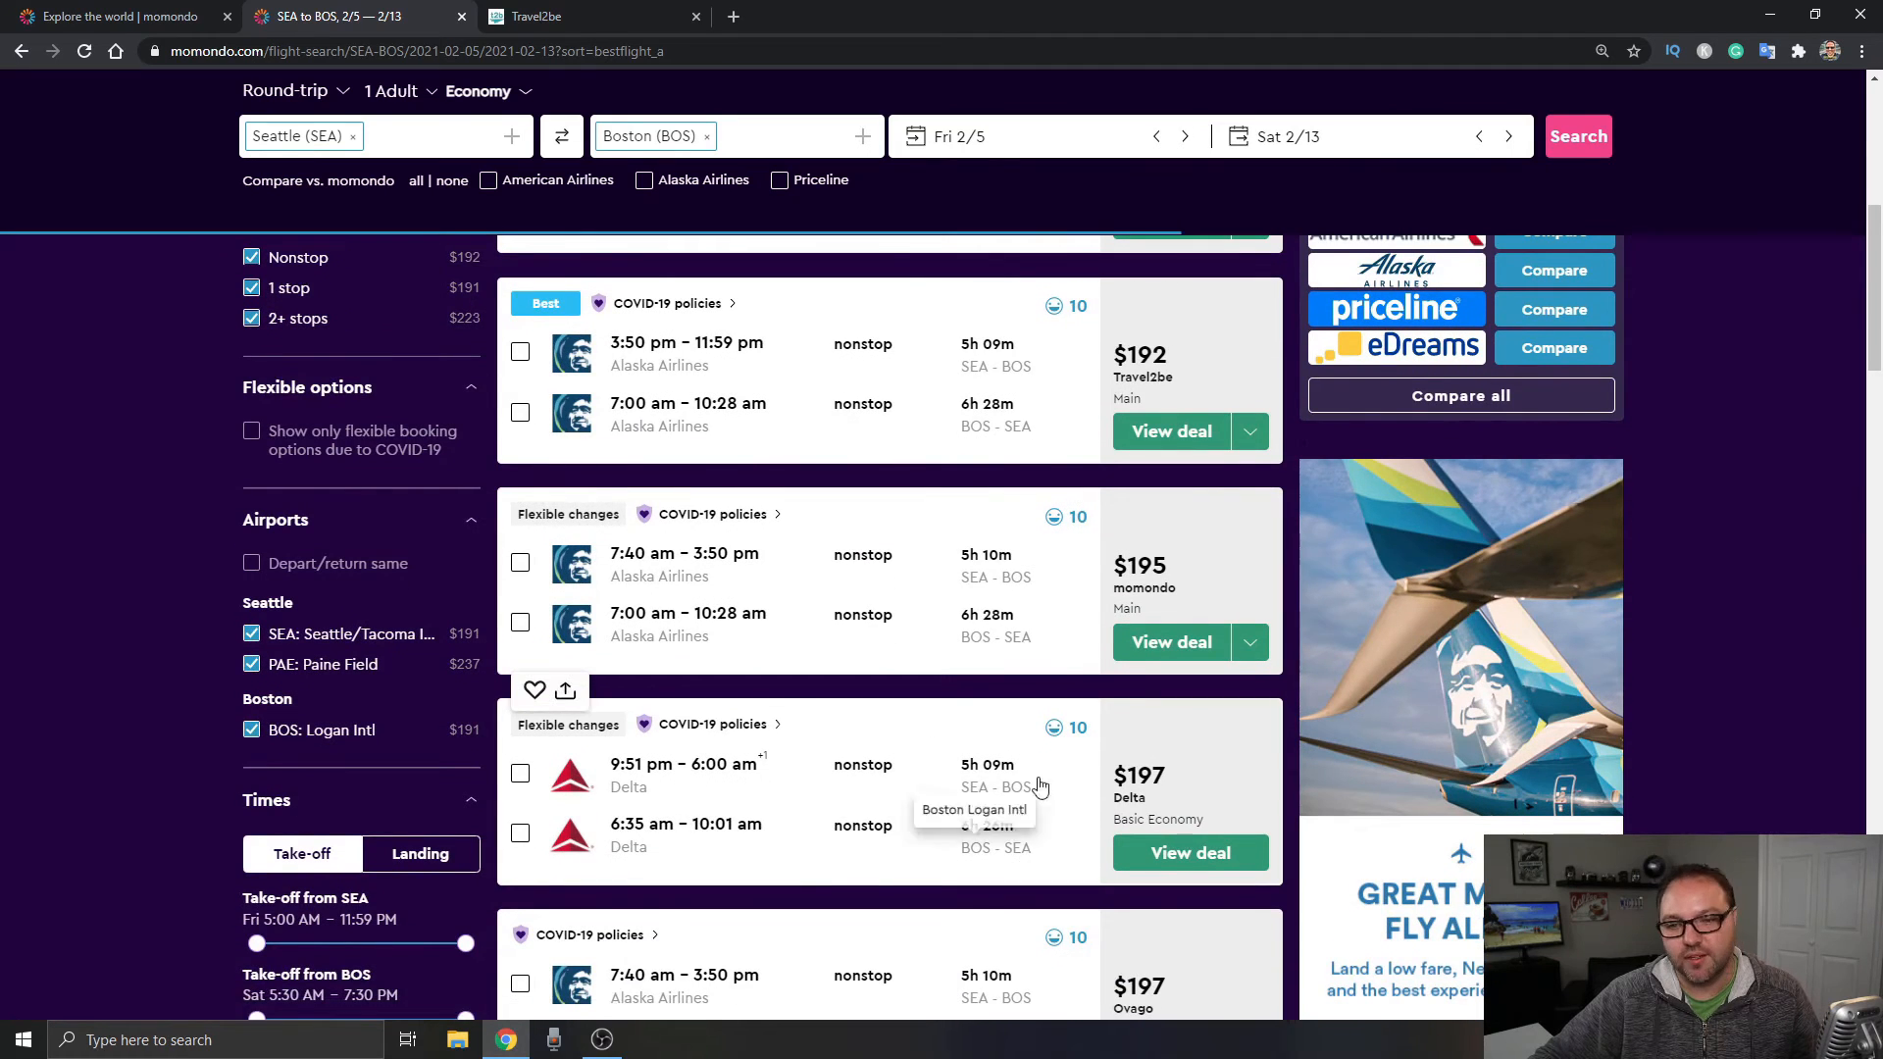
scroll(968, 804, "up", 8)
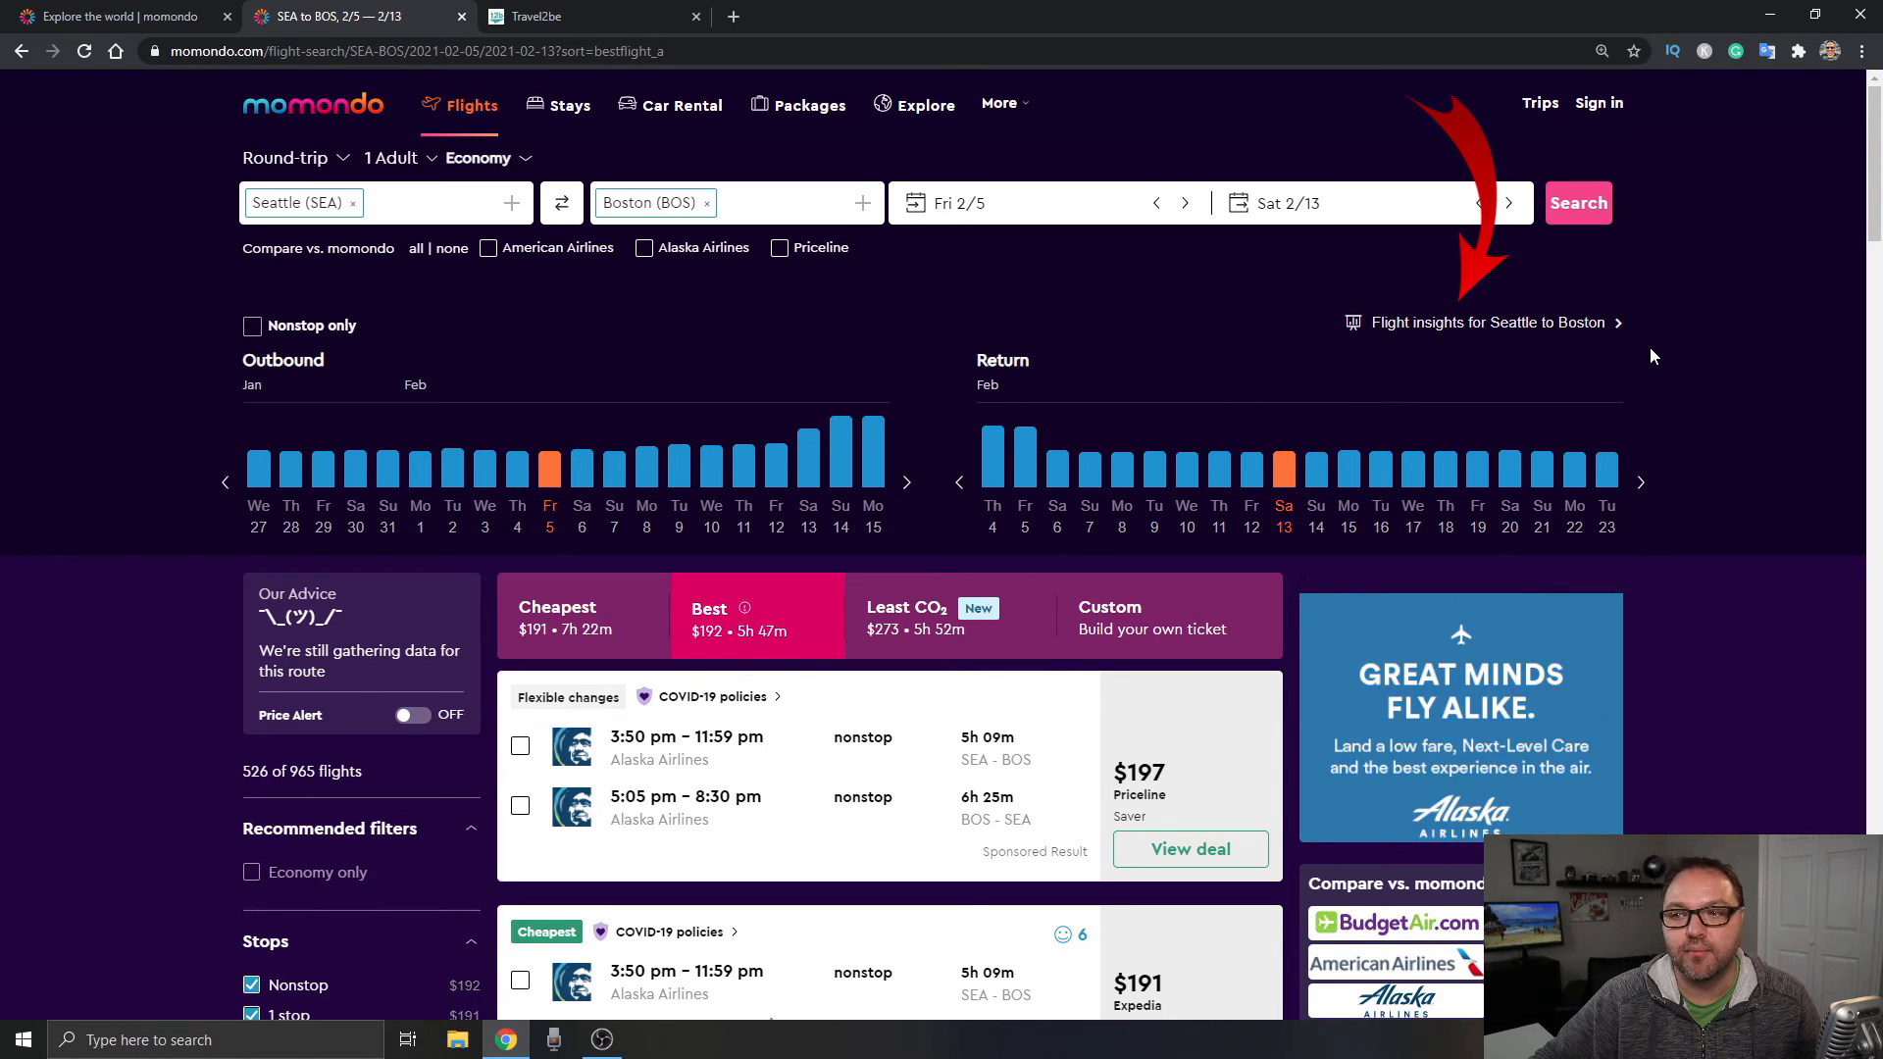
- Examine the Seattle to Boston flight insights on cheapest month, day, time, airline, route and booking lead time, and close them
left_click(1501, 323)
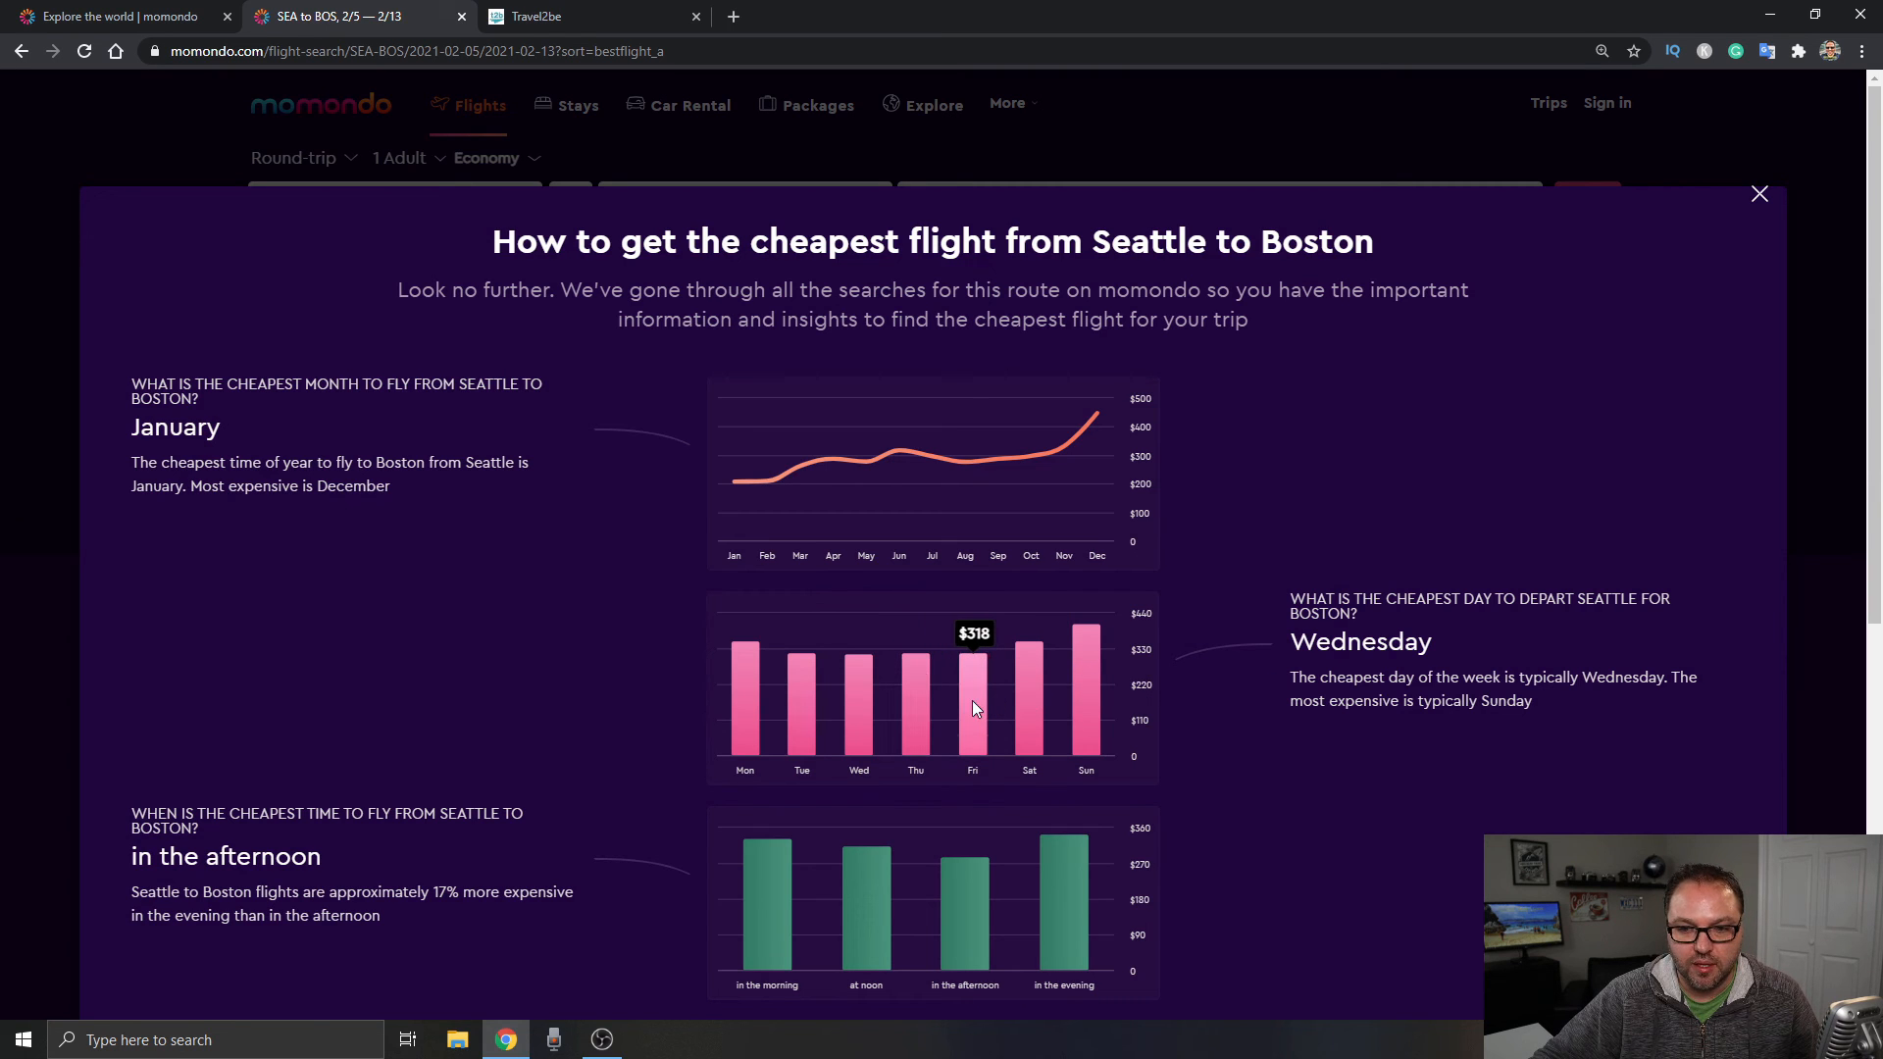
scroll(1375, 654, "down", 3)
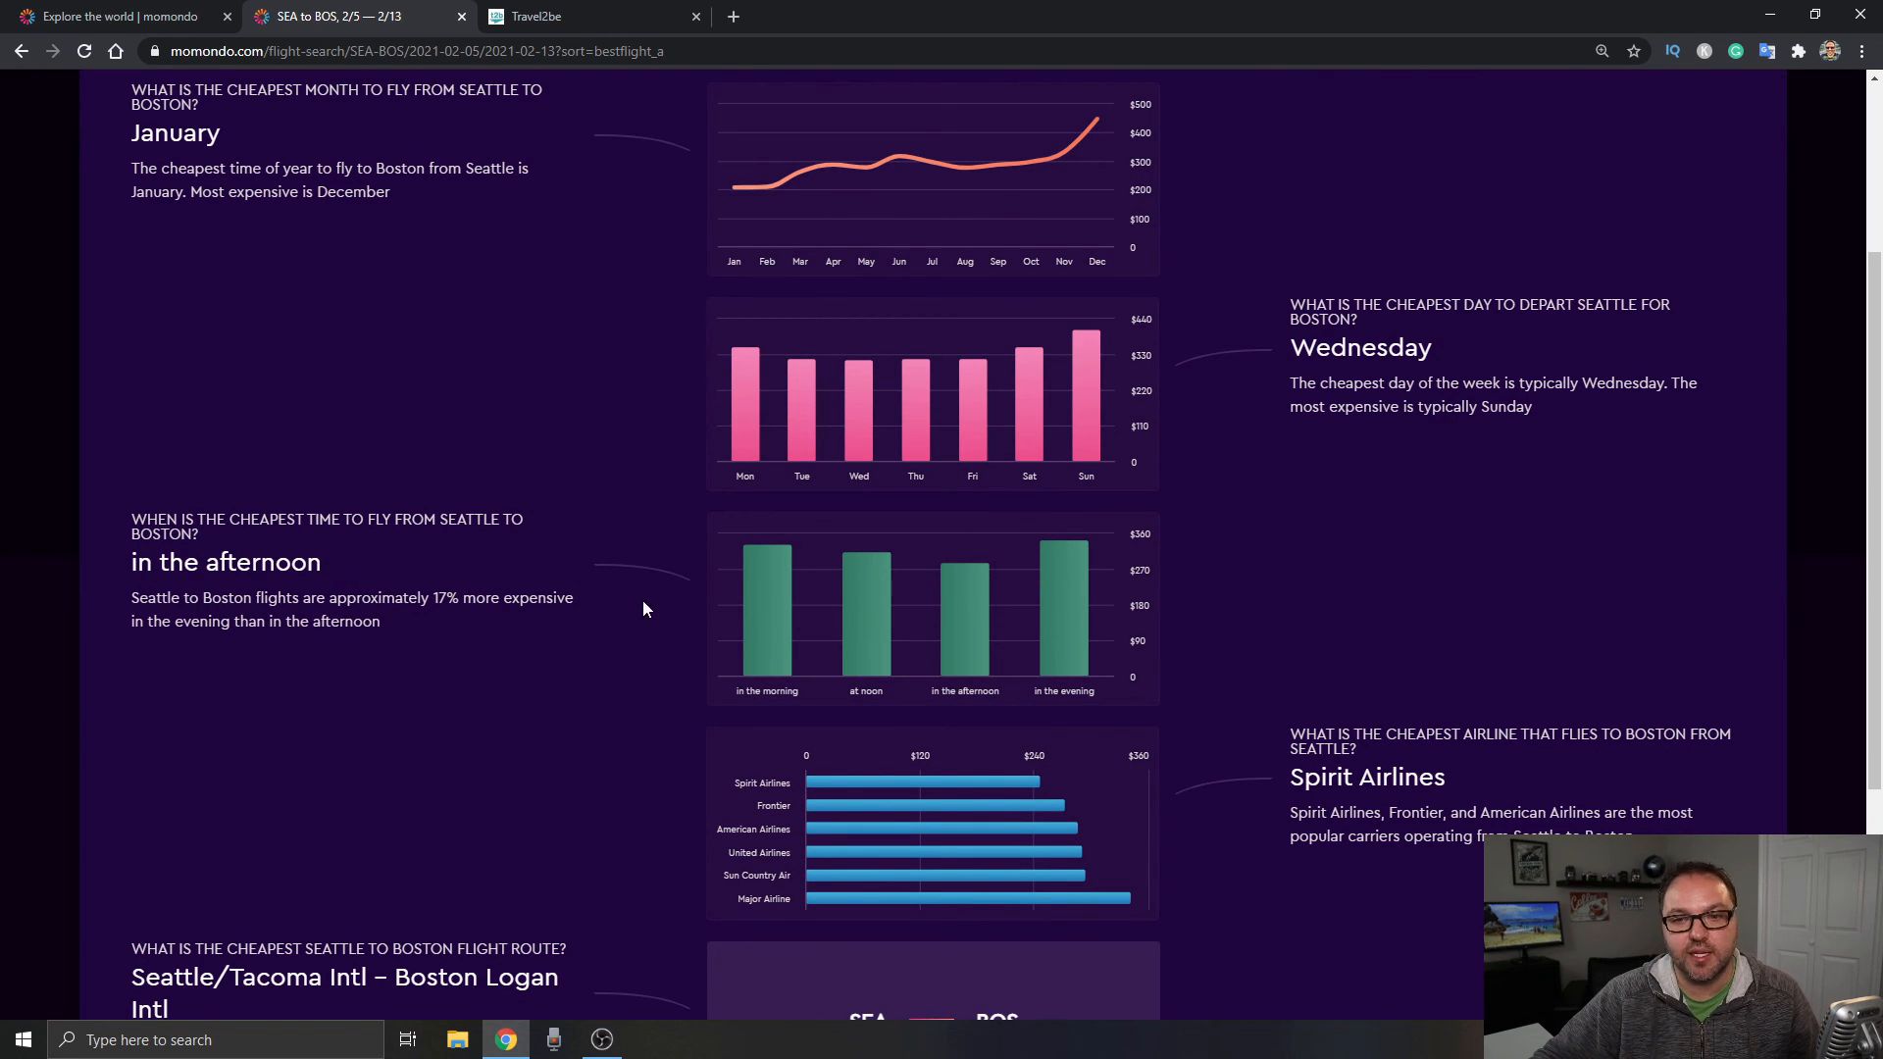
scroll(1350, 596, "down", 2)
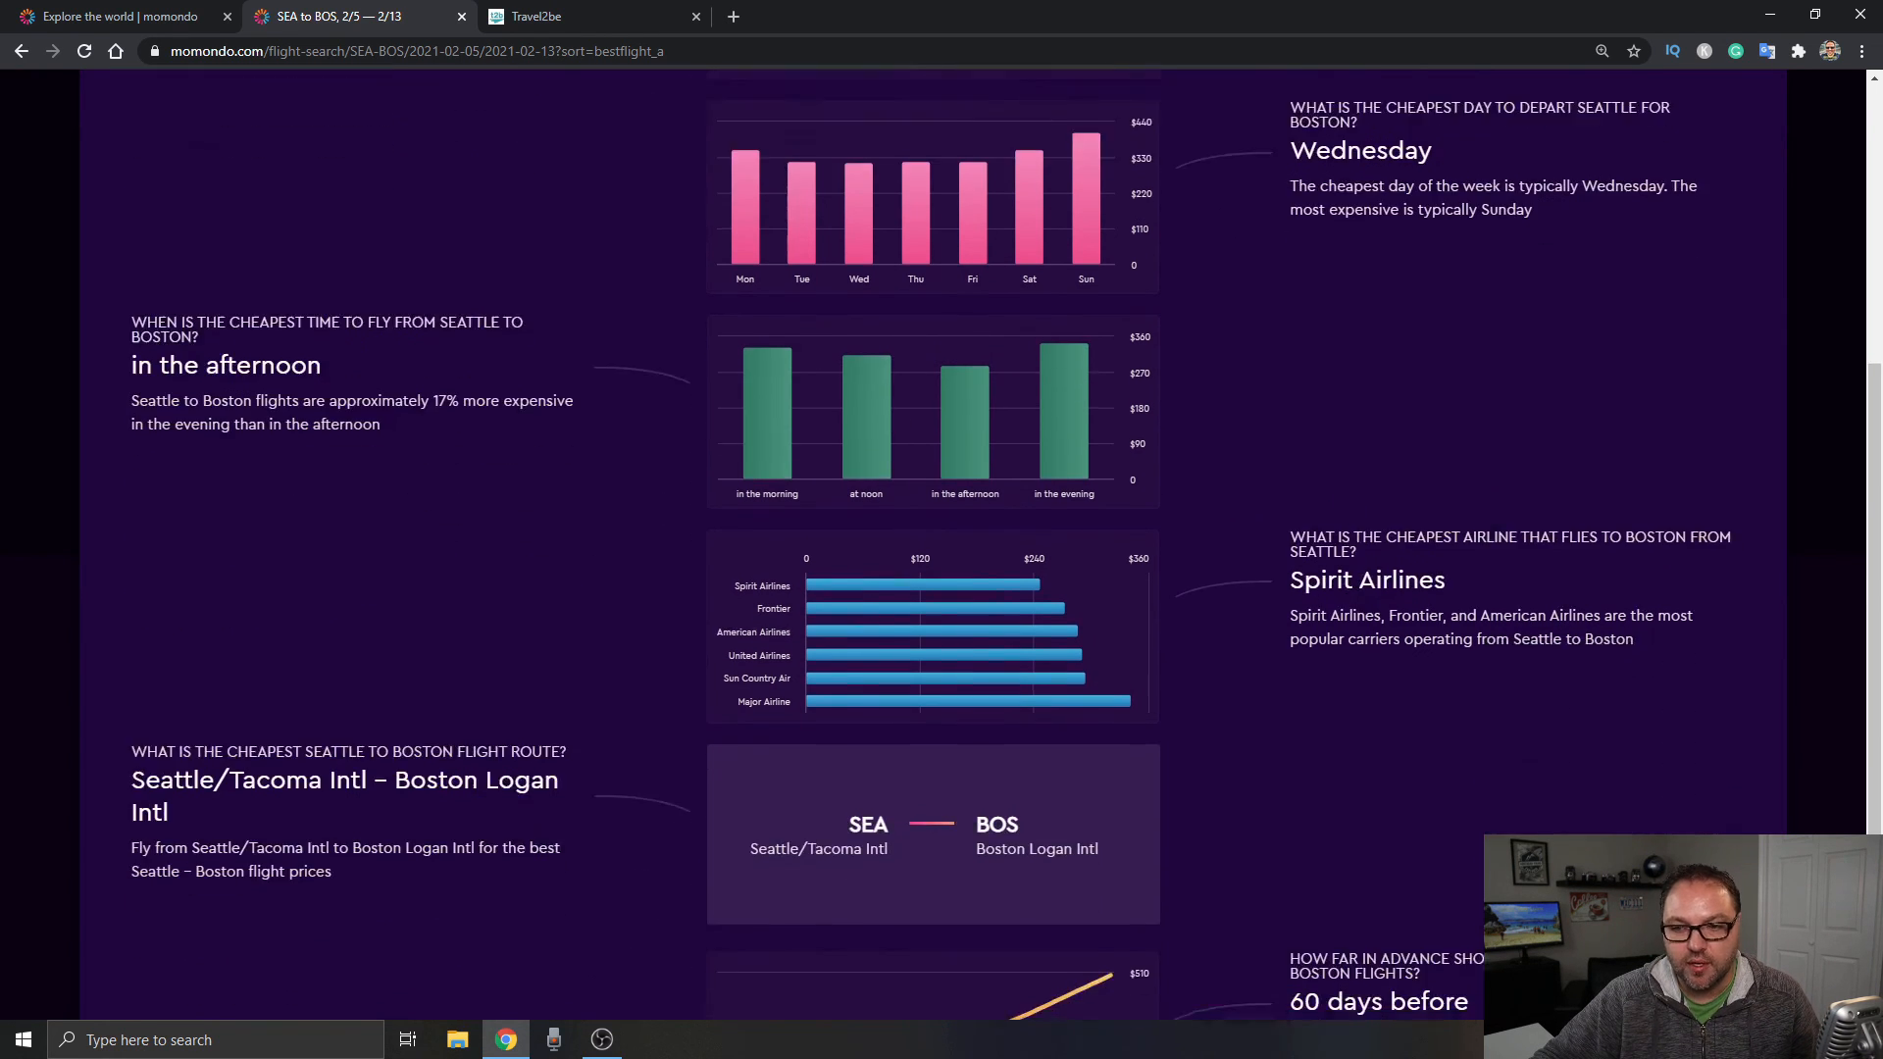
scroll(1455, 480, "down", 1)
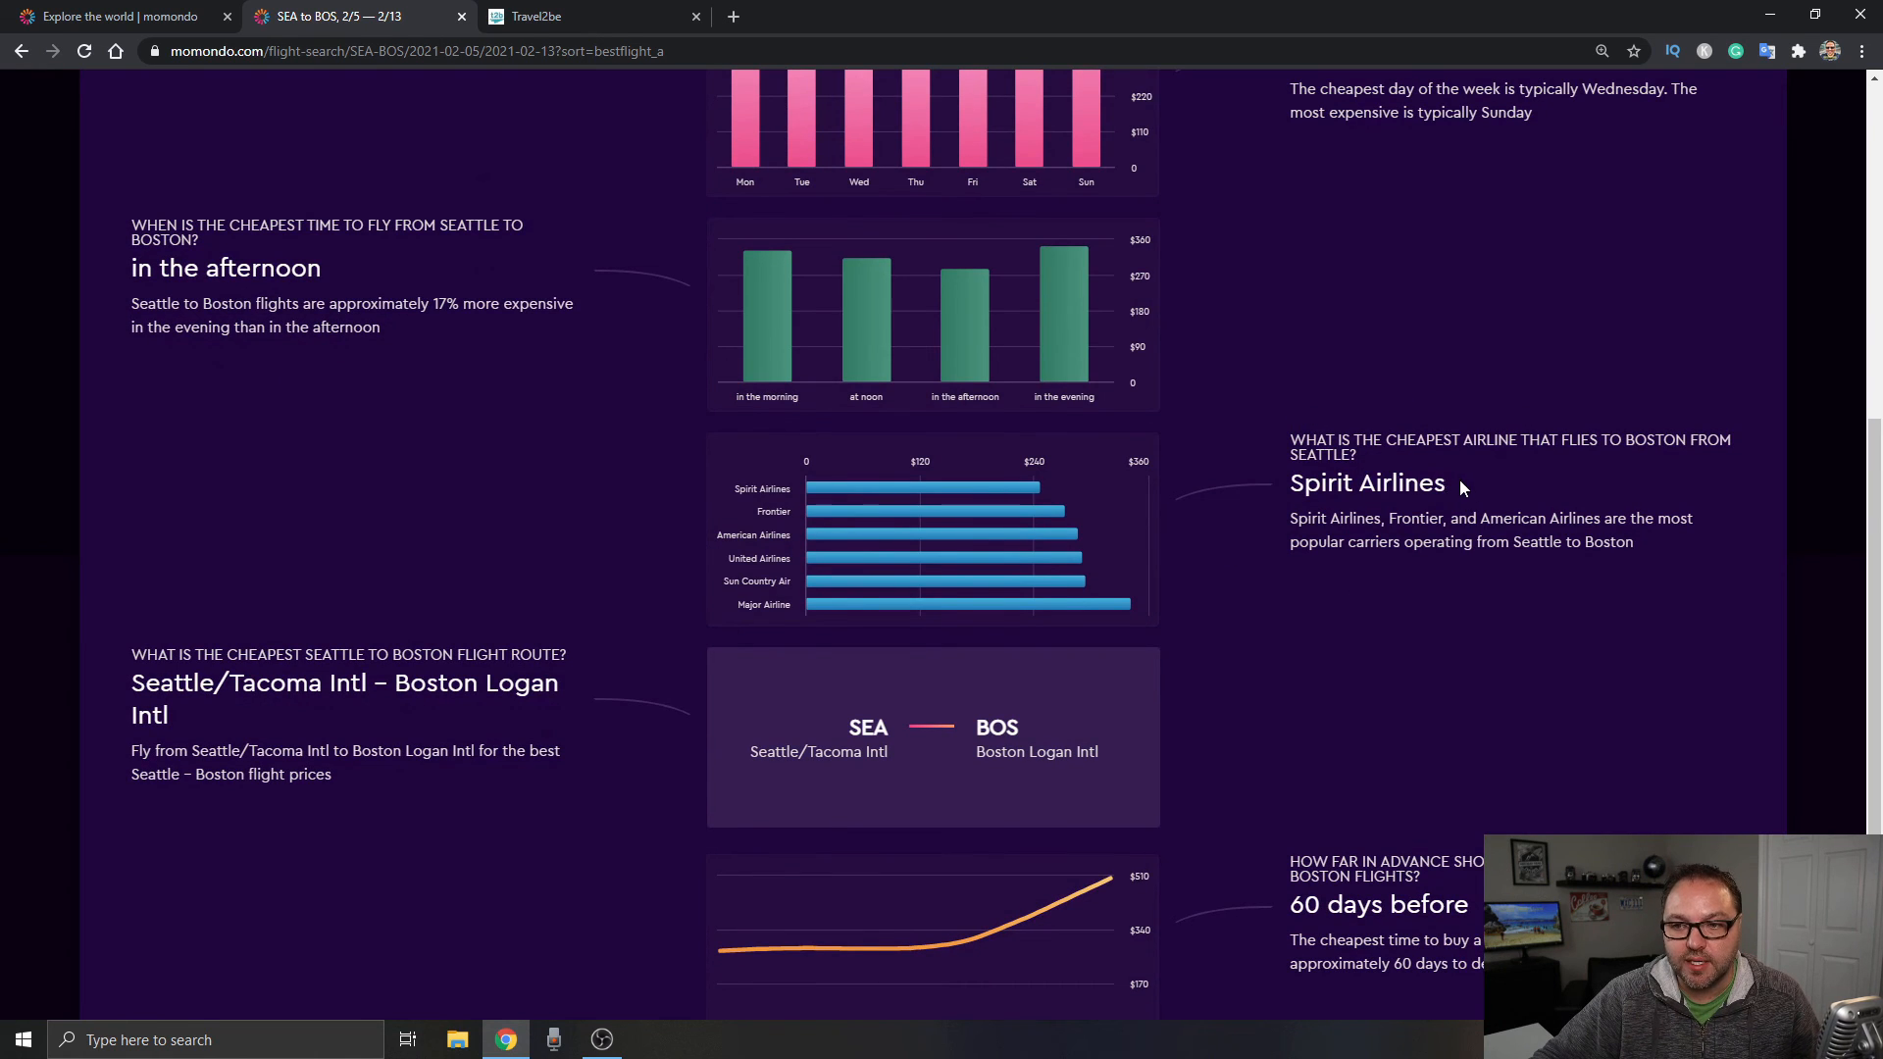
scroll(1458, 473, "down", 1)
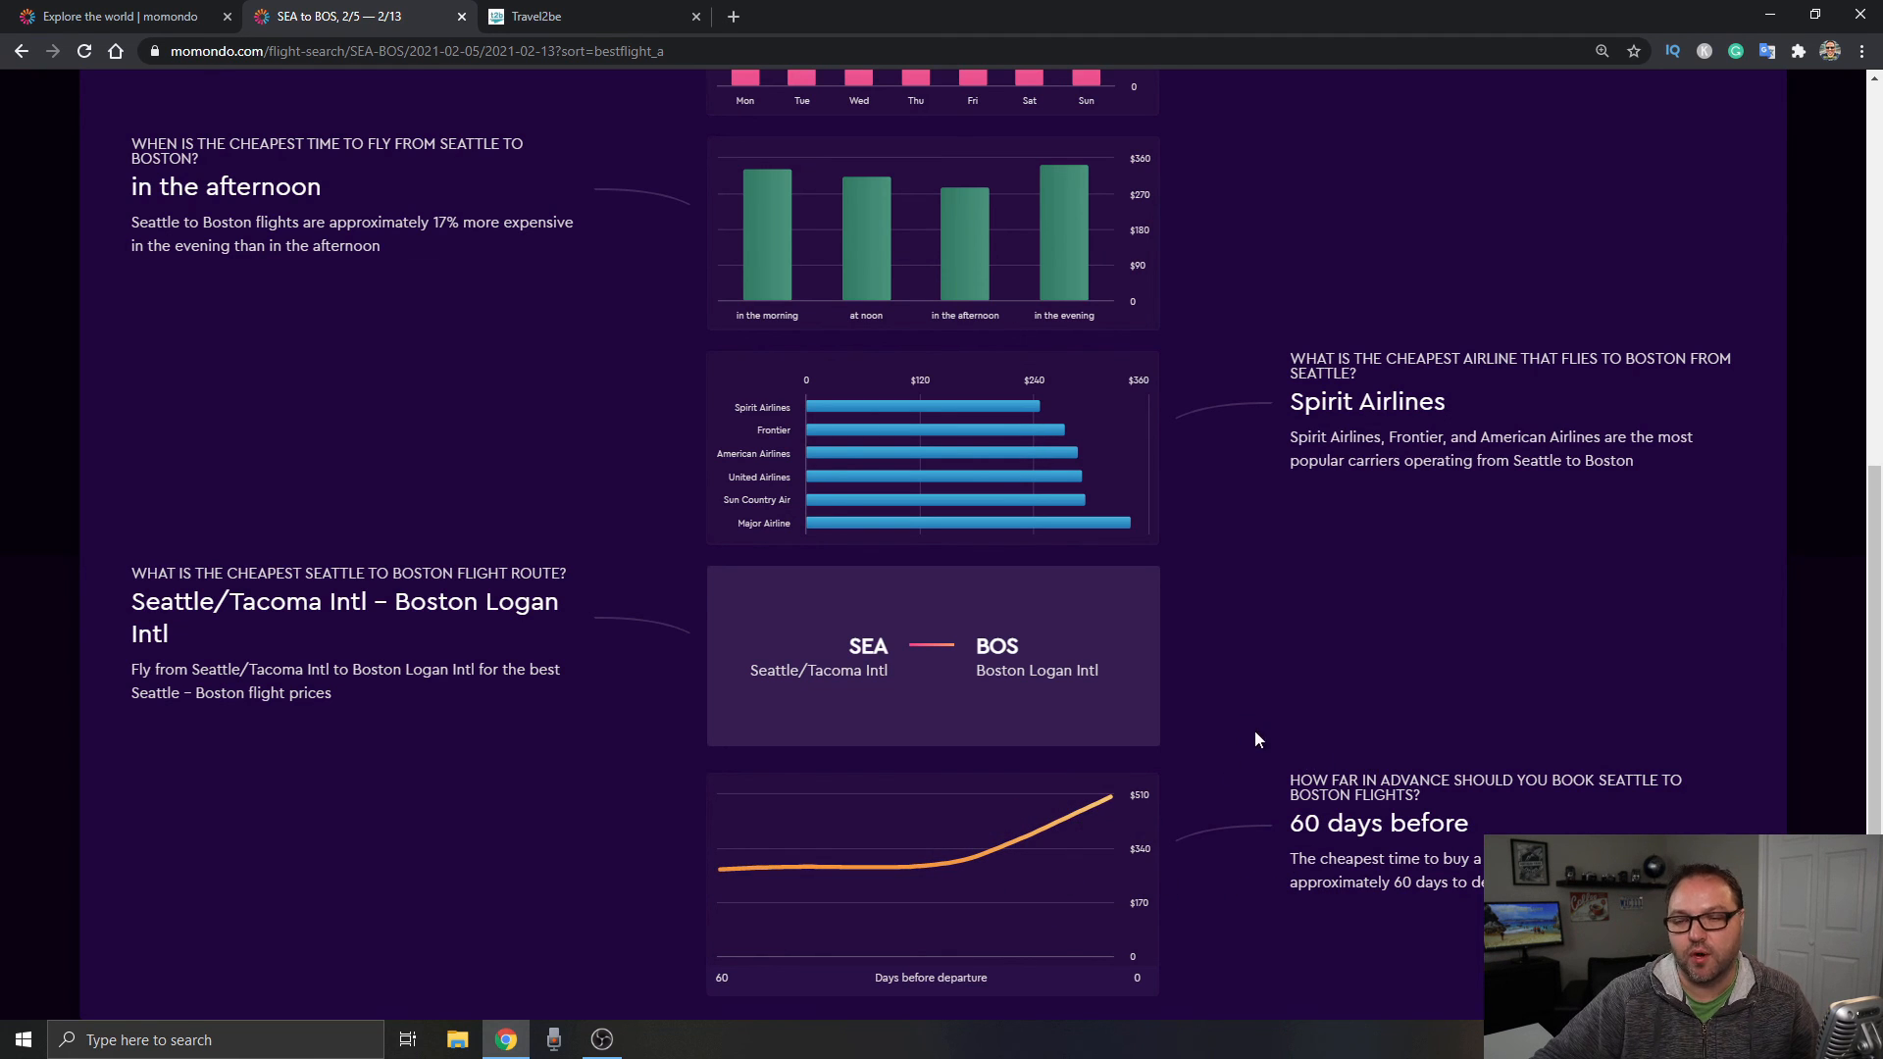
scroll(1193, 739, "up", 3)
scroll(1193, 747, "up", 4)
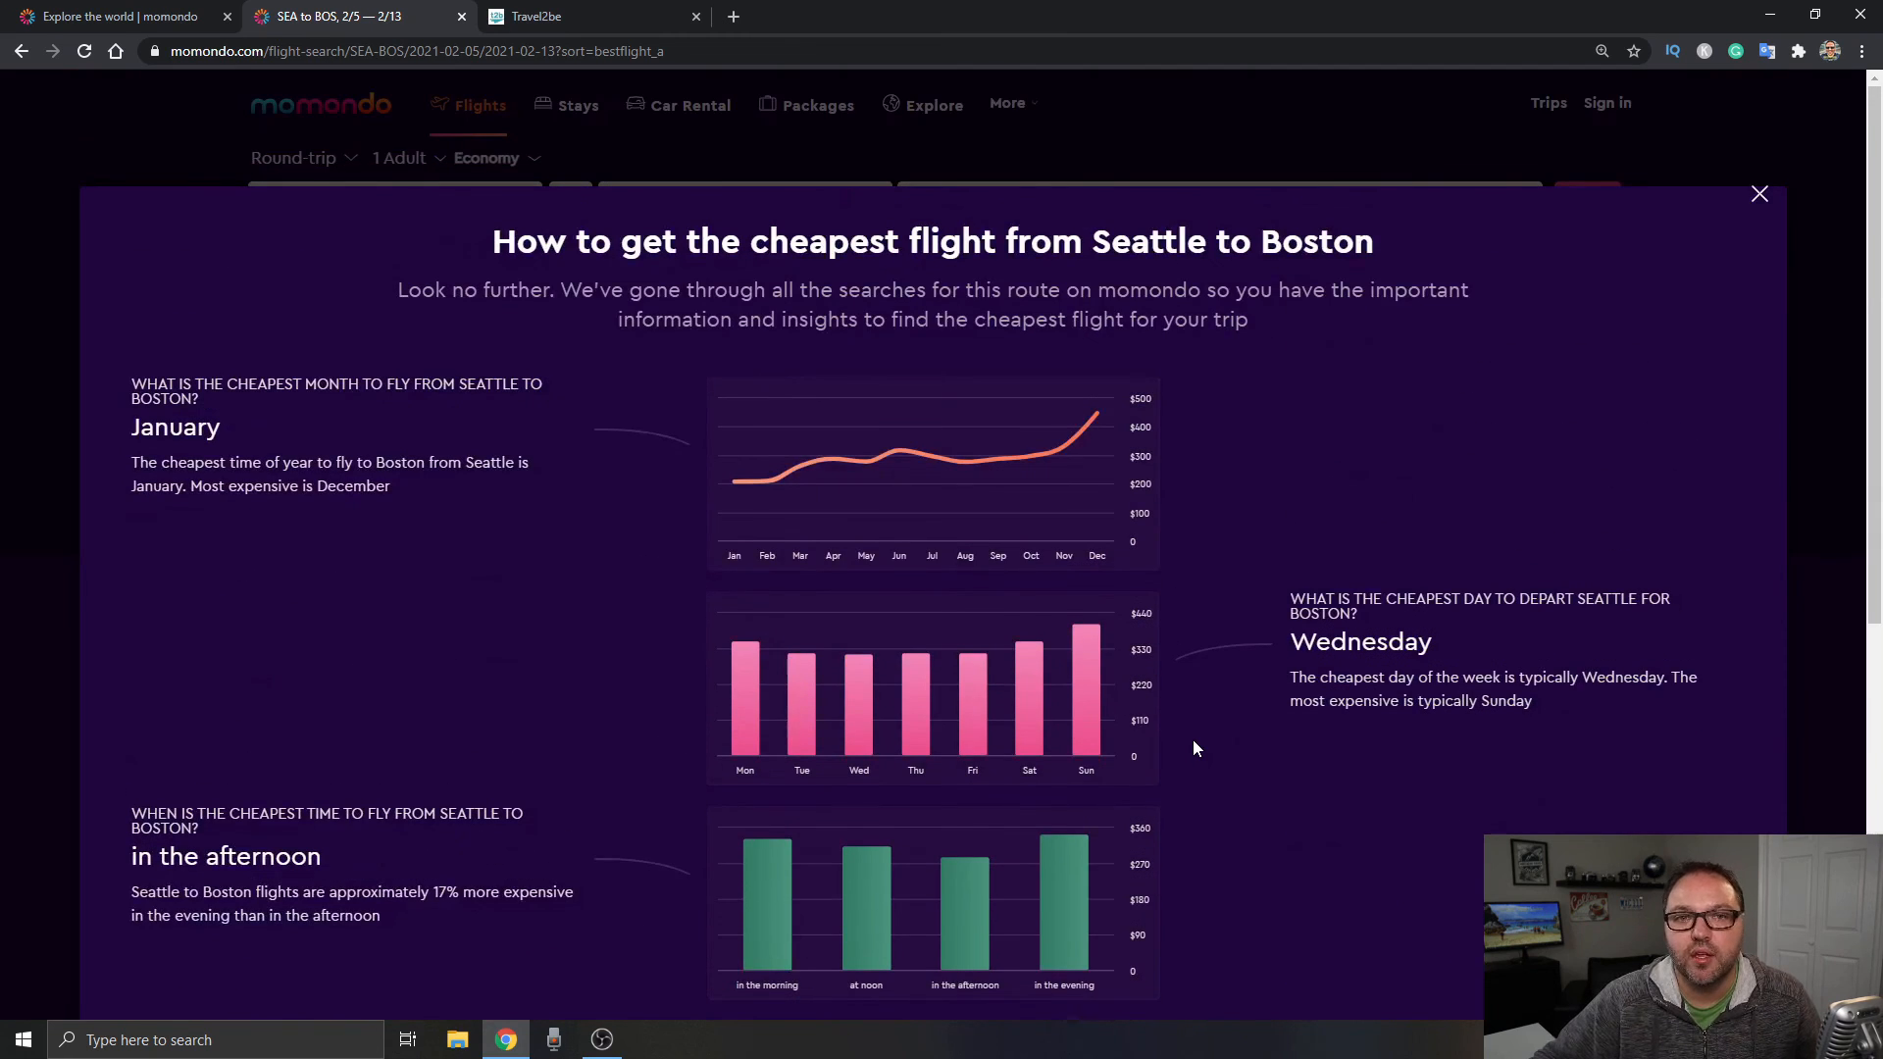
left_click(1760, 197)
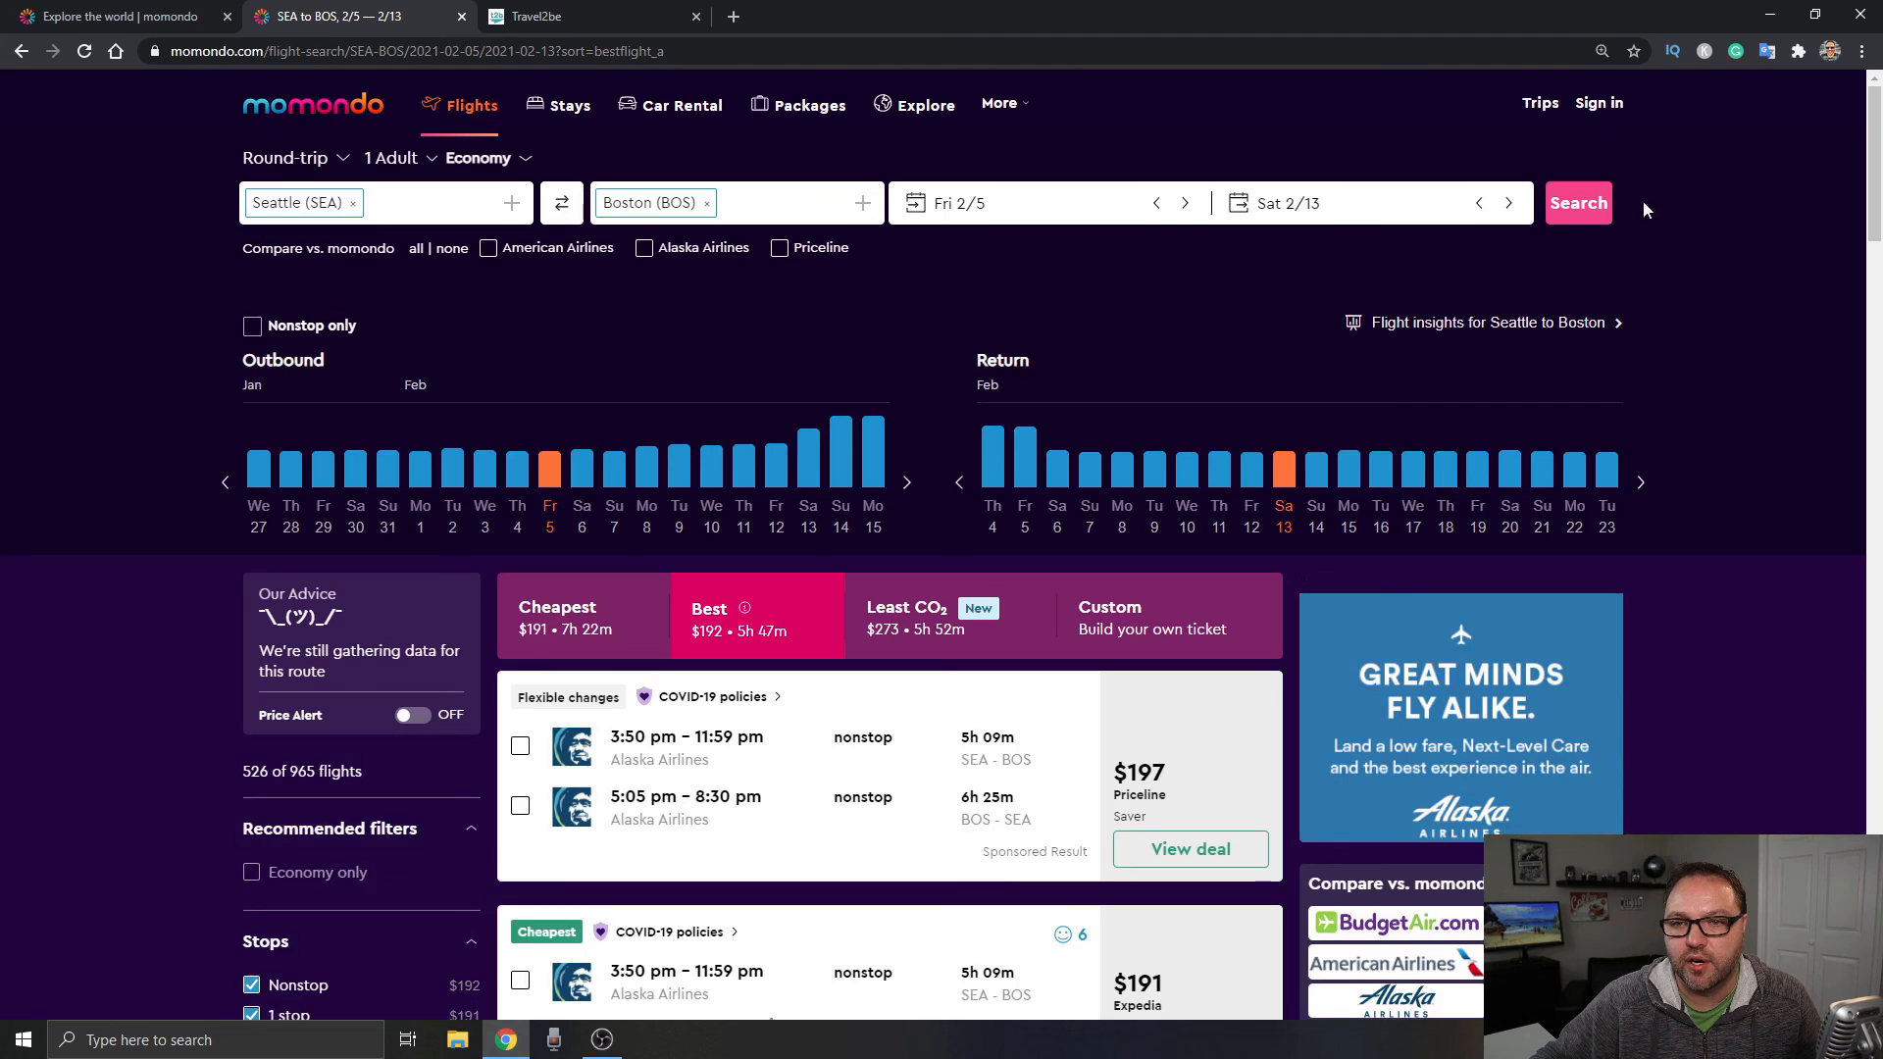